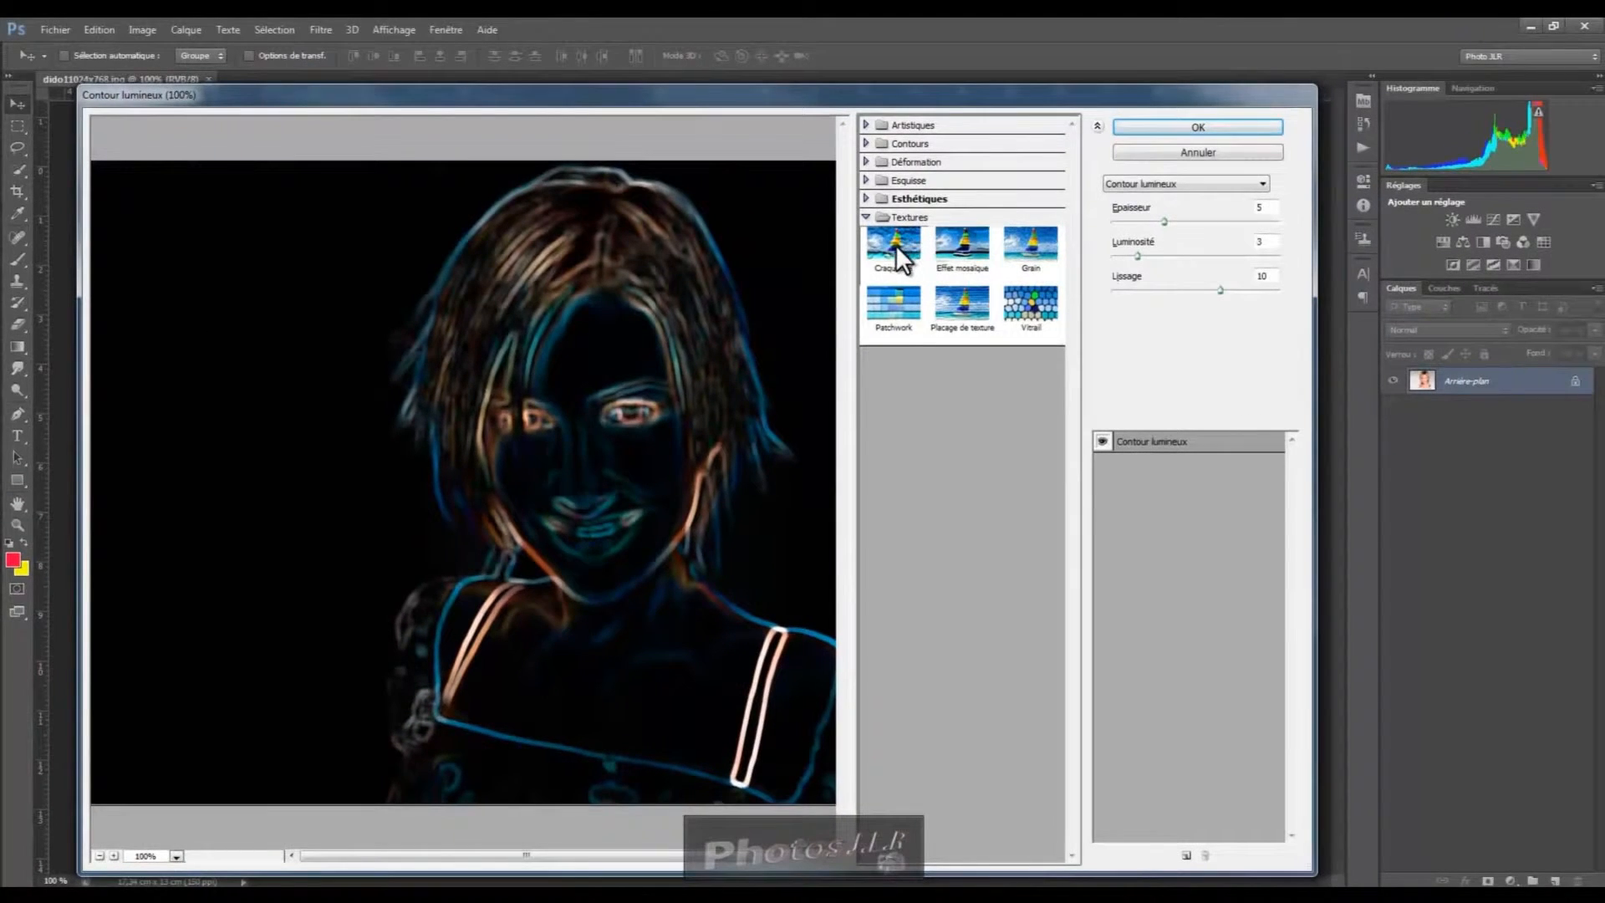
Preview the Craquelure texture filter with Espacement 59, Profondeur reduced to about the middle of its range, and Luminosité 6
click(895, 244)
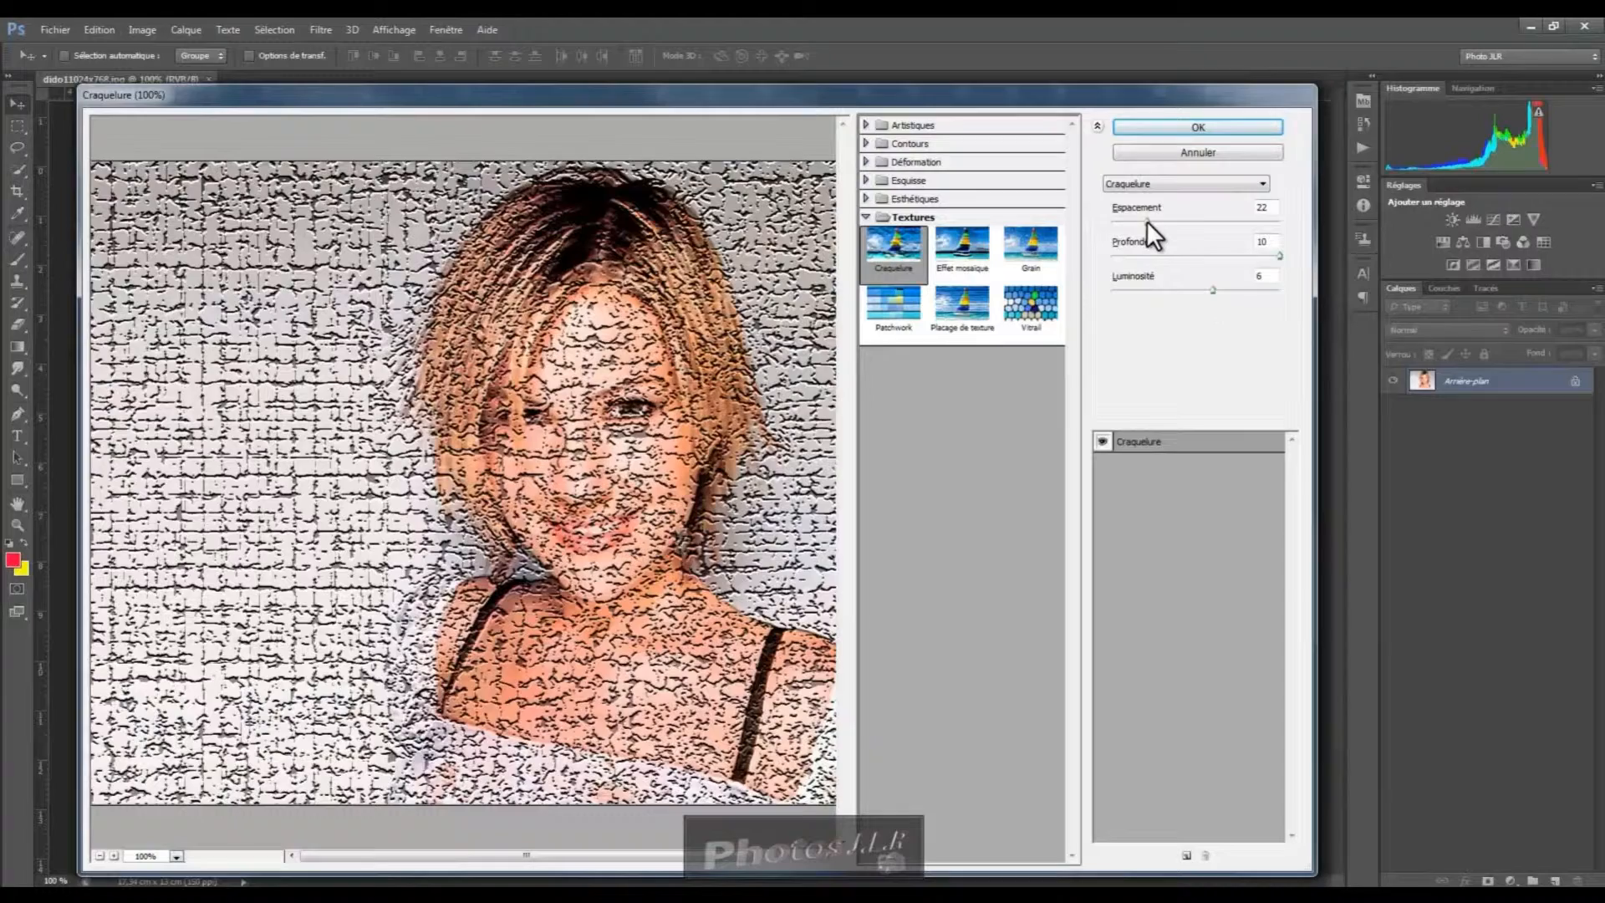
drag(1146, 221, 1117, 220)
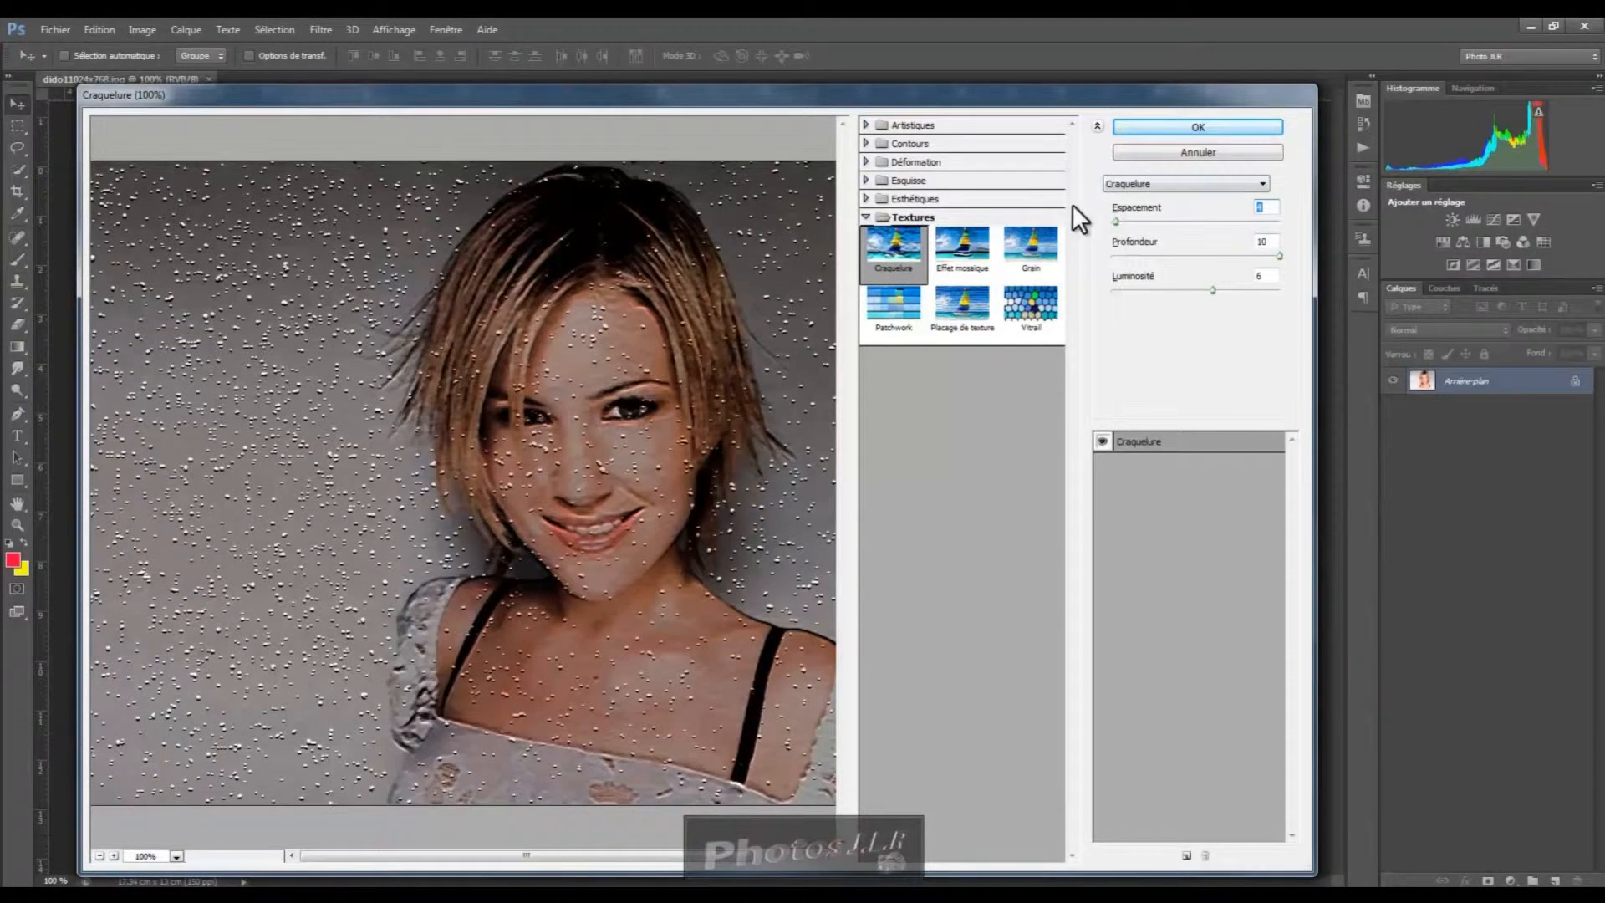
click(1200, 221)
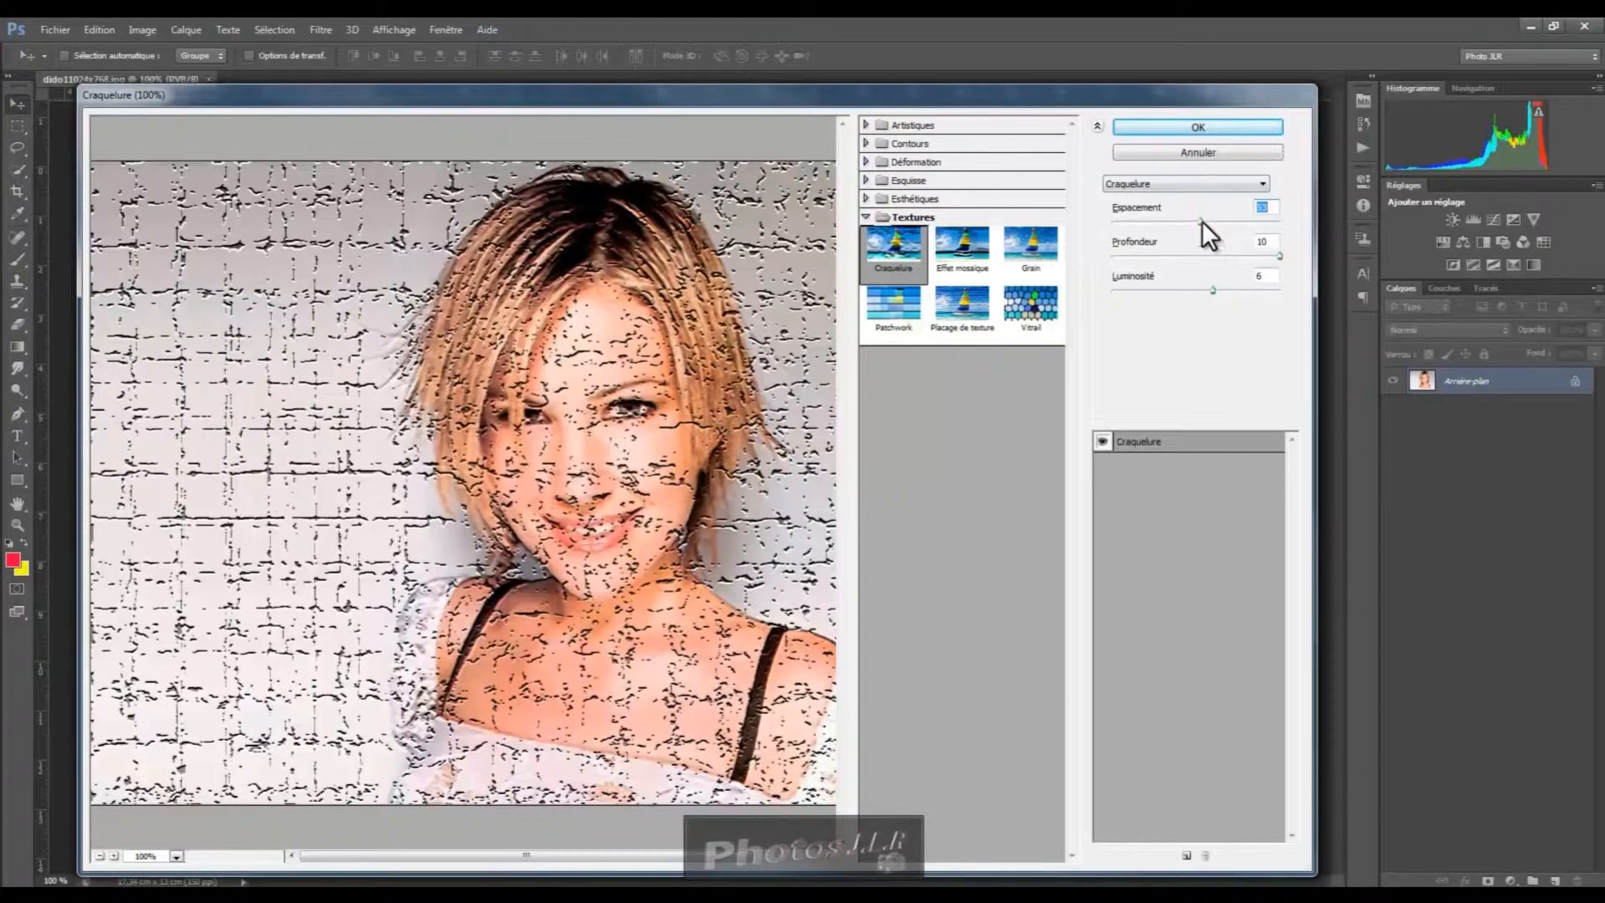
drag(1201, 222, 1210, 219)
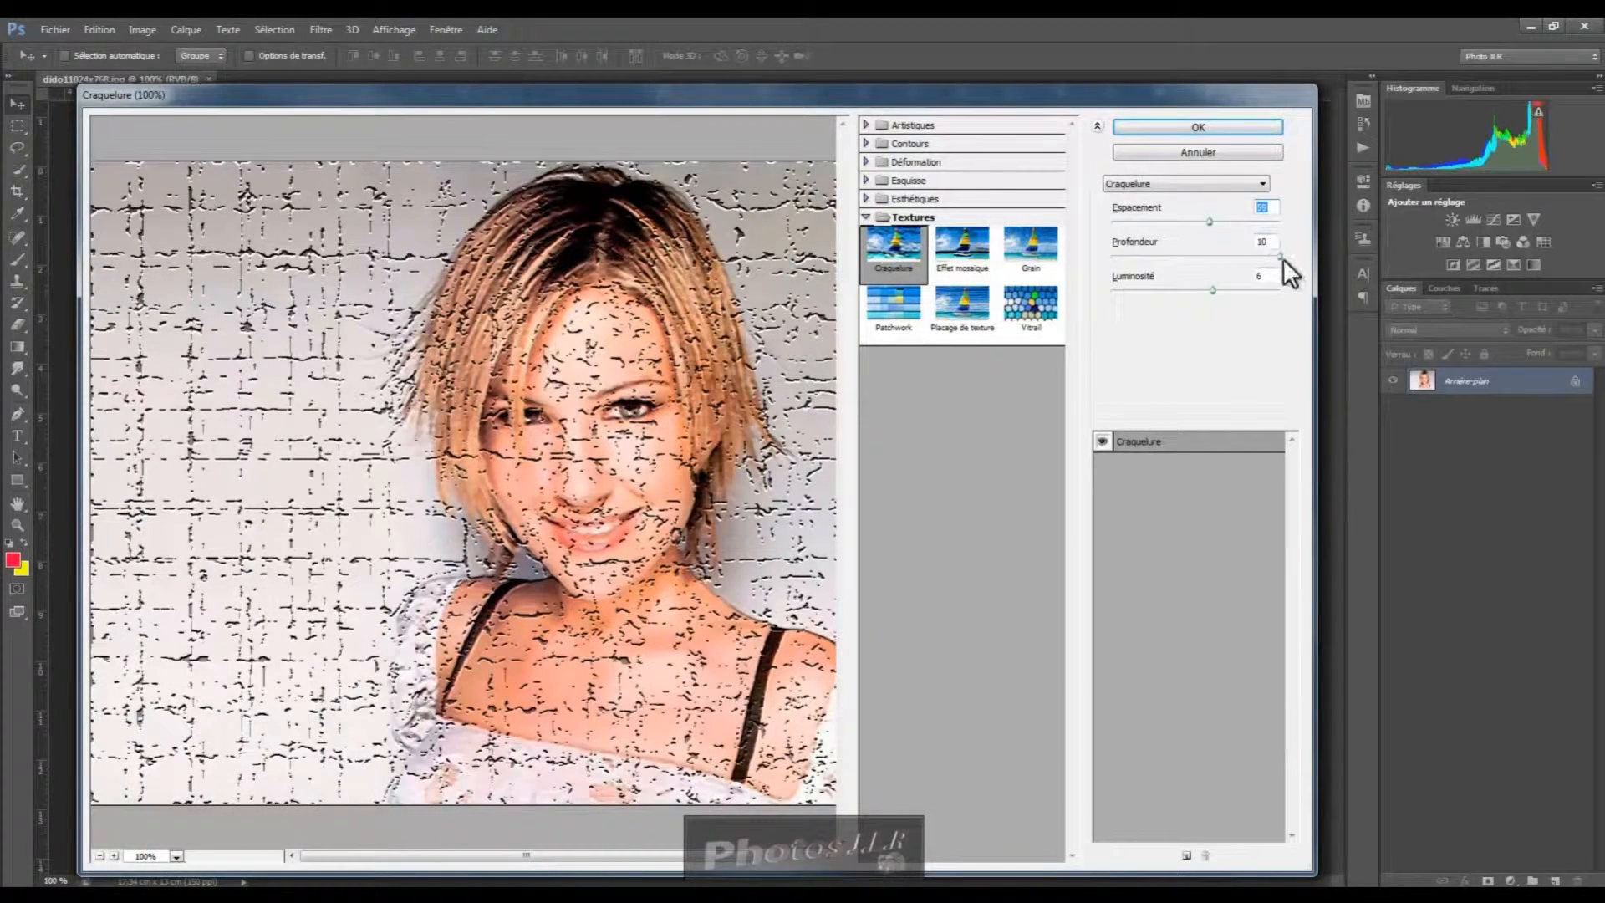
drag(1281, 254, 1201, 257)
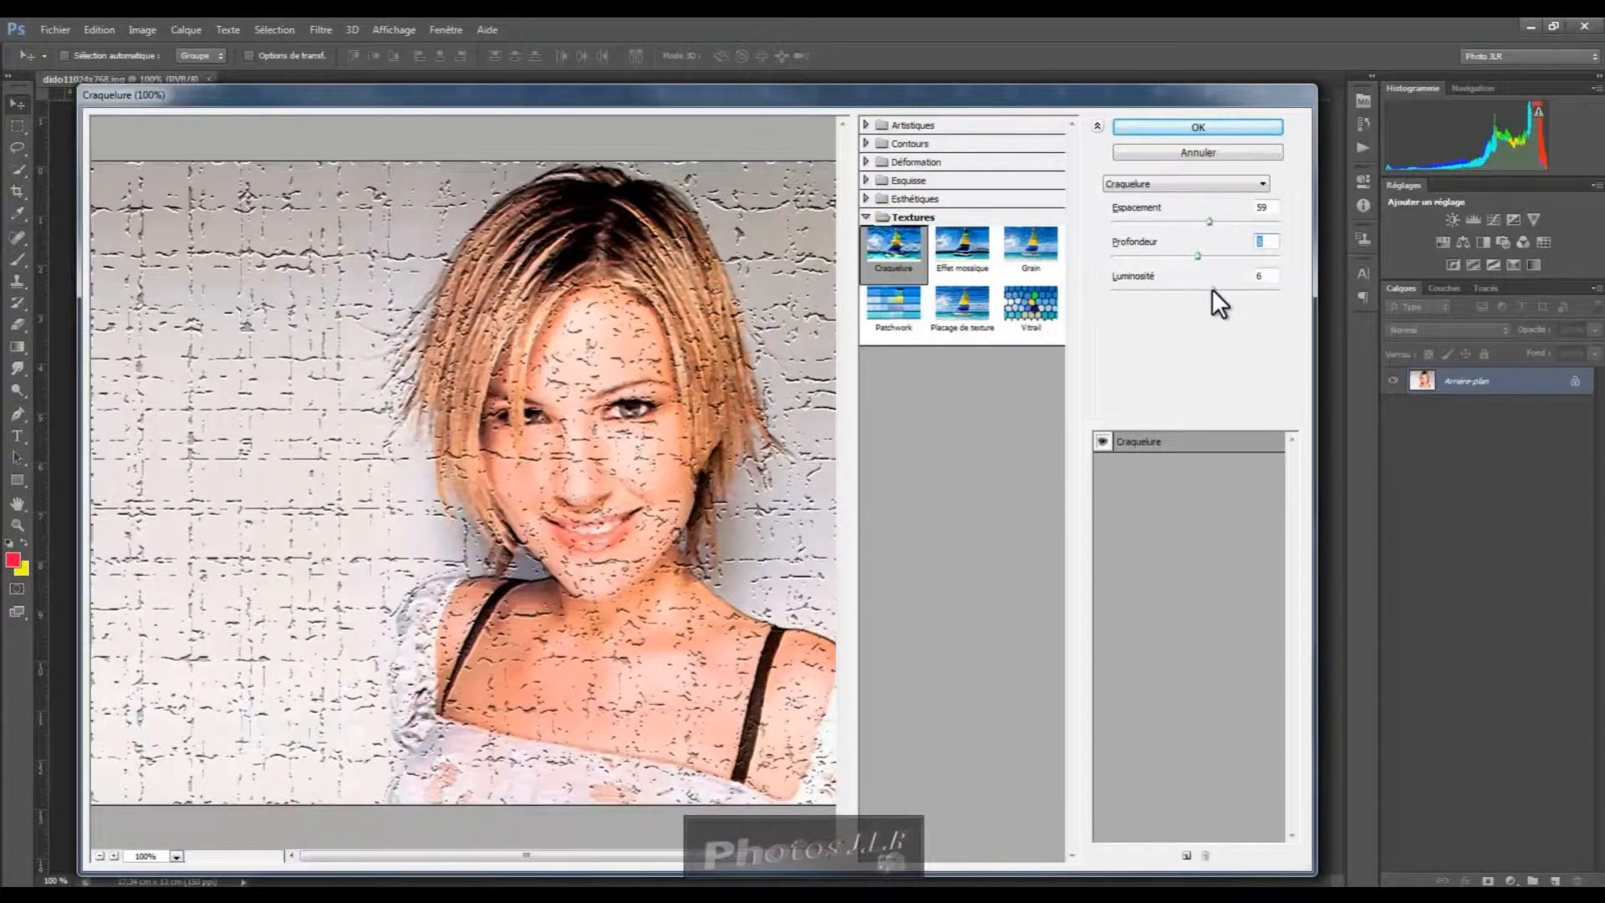
mouse_move(1212, 289)
mouse_down()
mouse_move(1115, 293)
mouse_move(1285, 291)
mouse_move(1210, 293)
mouse_up()
Preview the Effet mosaïque filter with Taille du carreau 41, Epaisseur du joint 6 and a medium Luminosité du joint
click(963, 248)
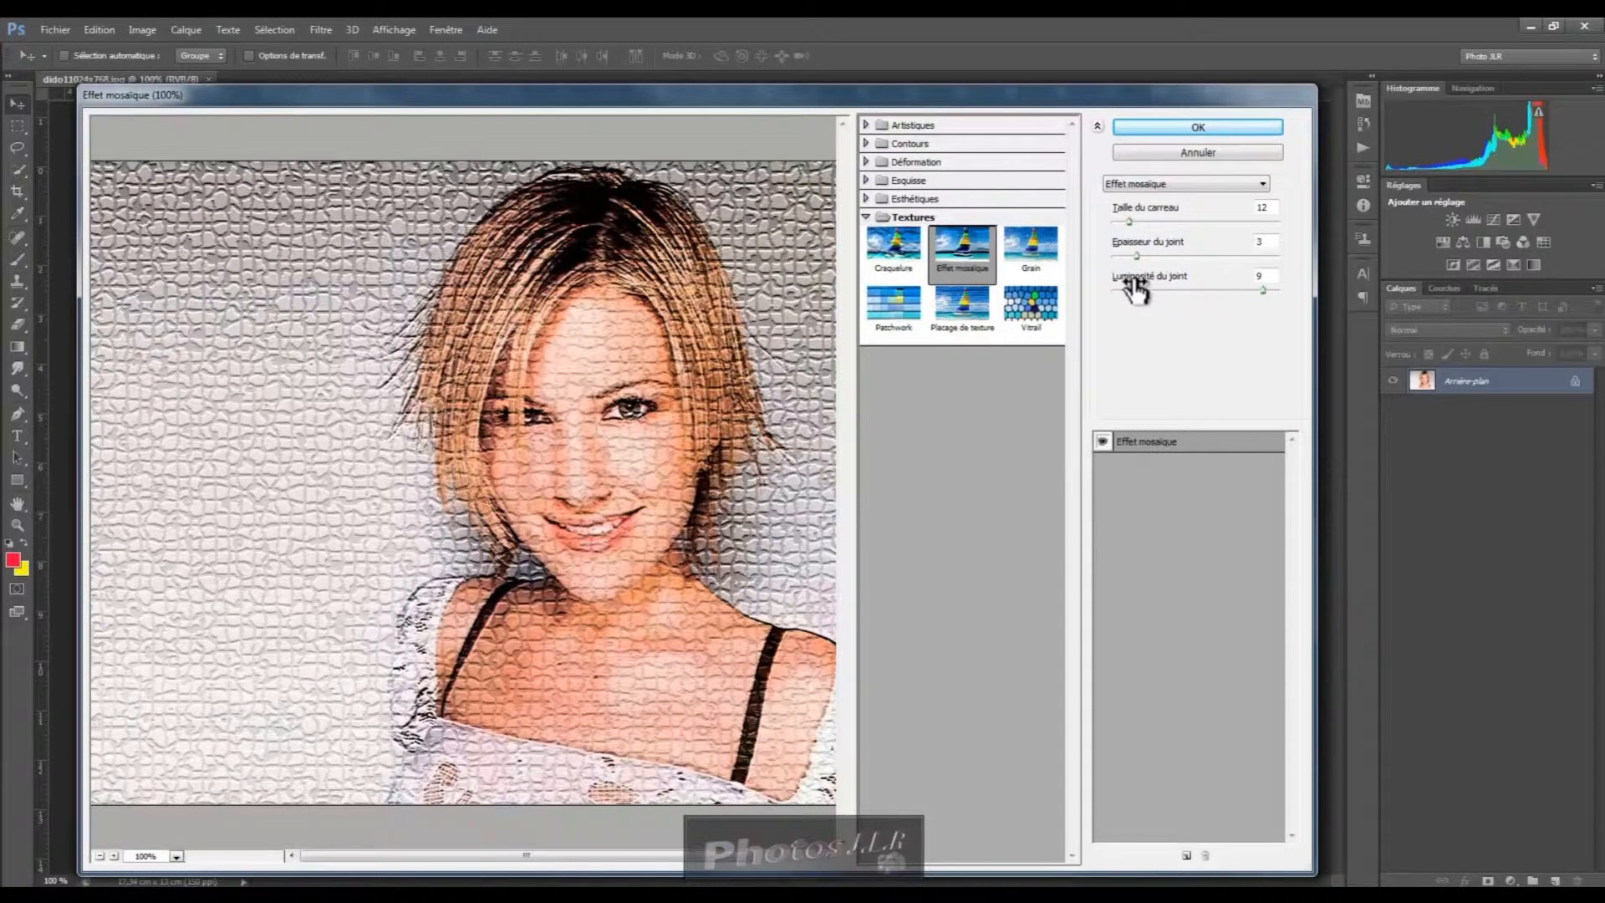
drag(1127, 221, 1178, 220)
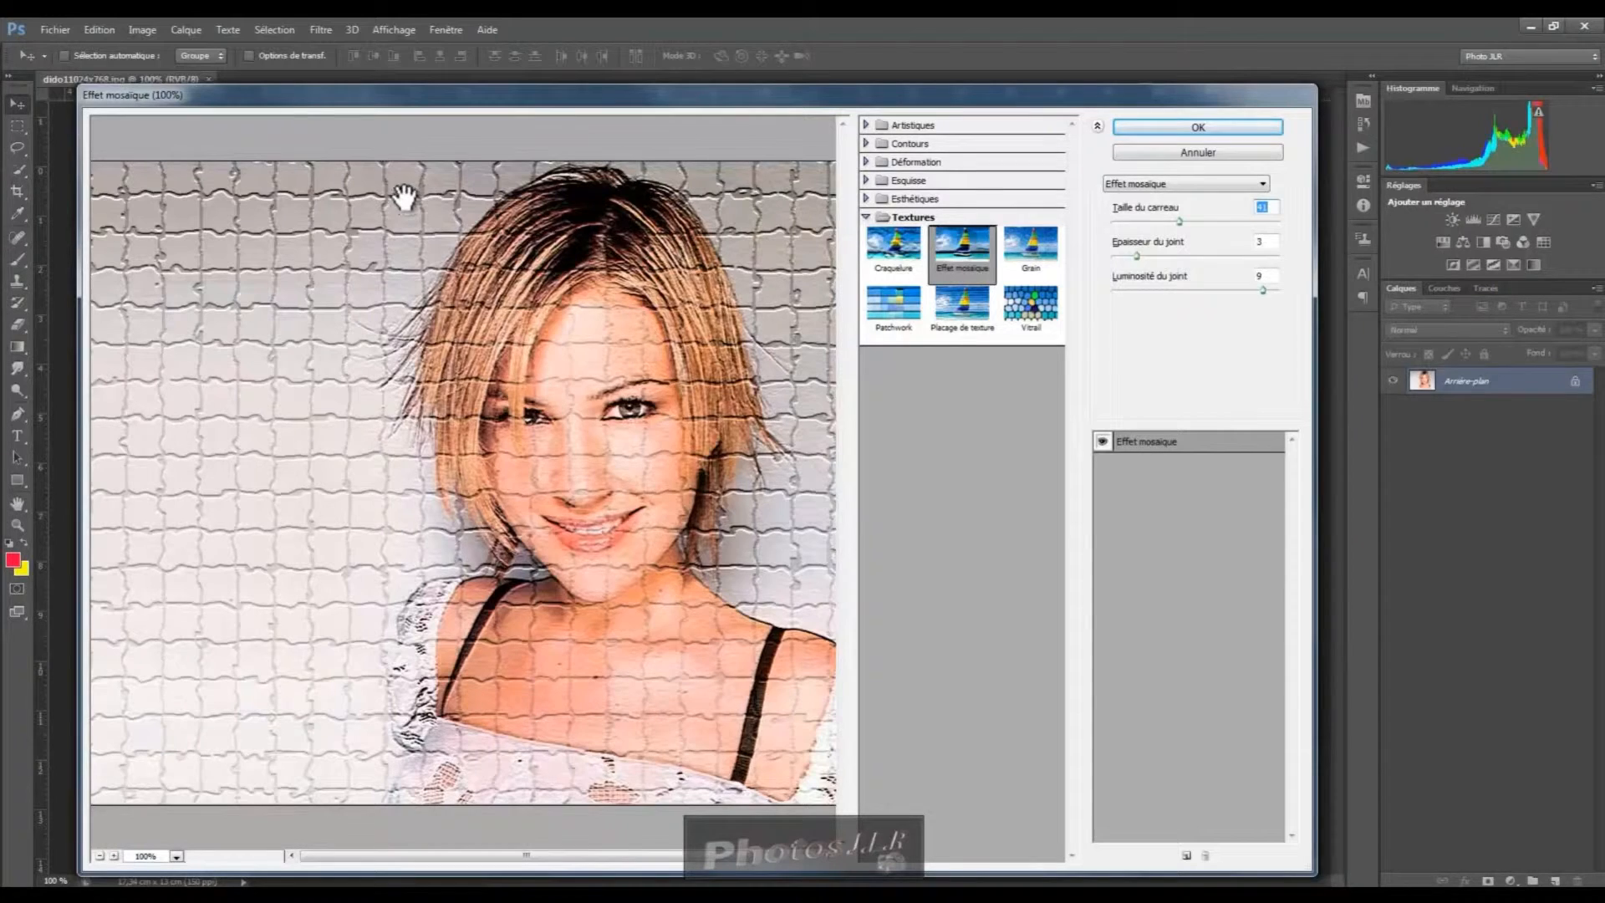
drag(1137, 254, 1171, 255)
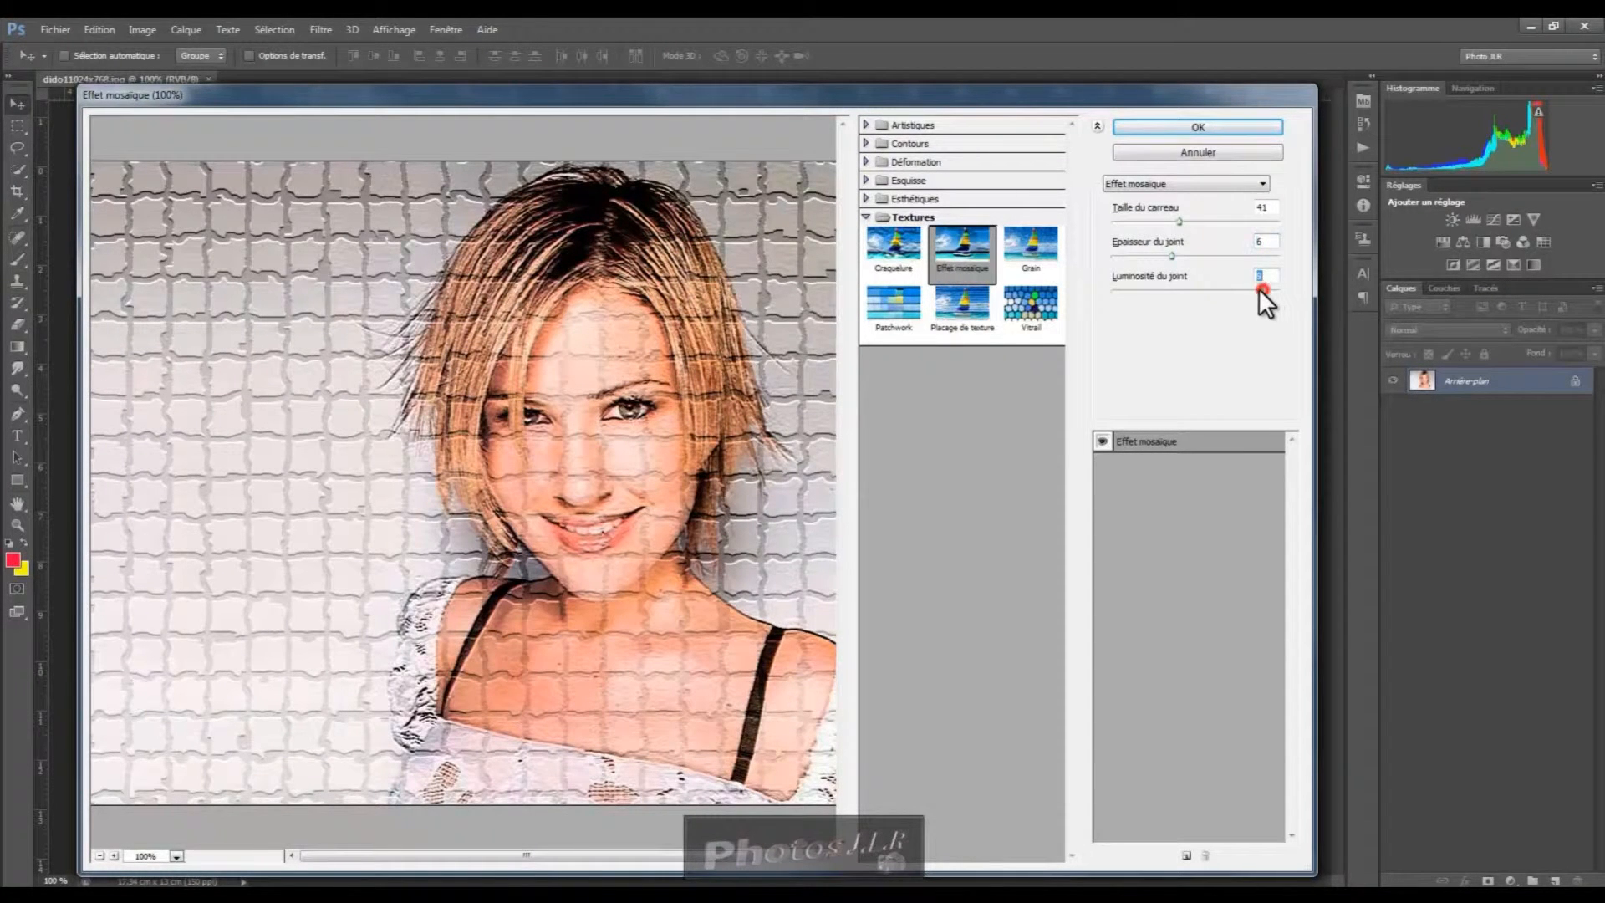
drag(1257, 287, 1117, 293)
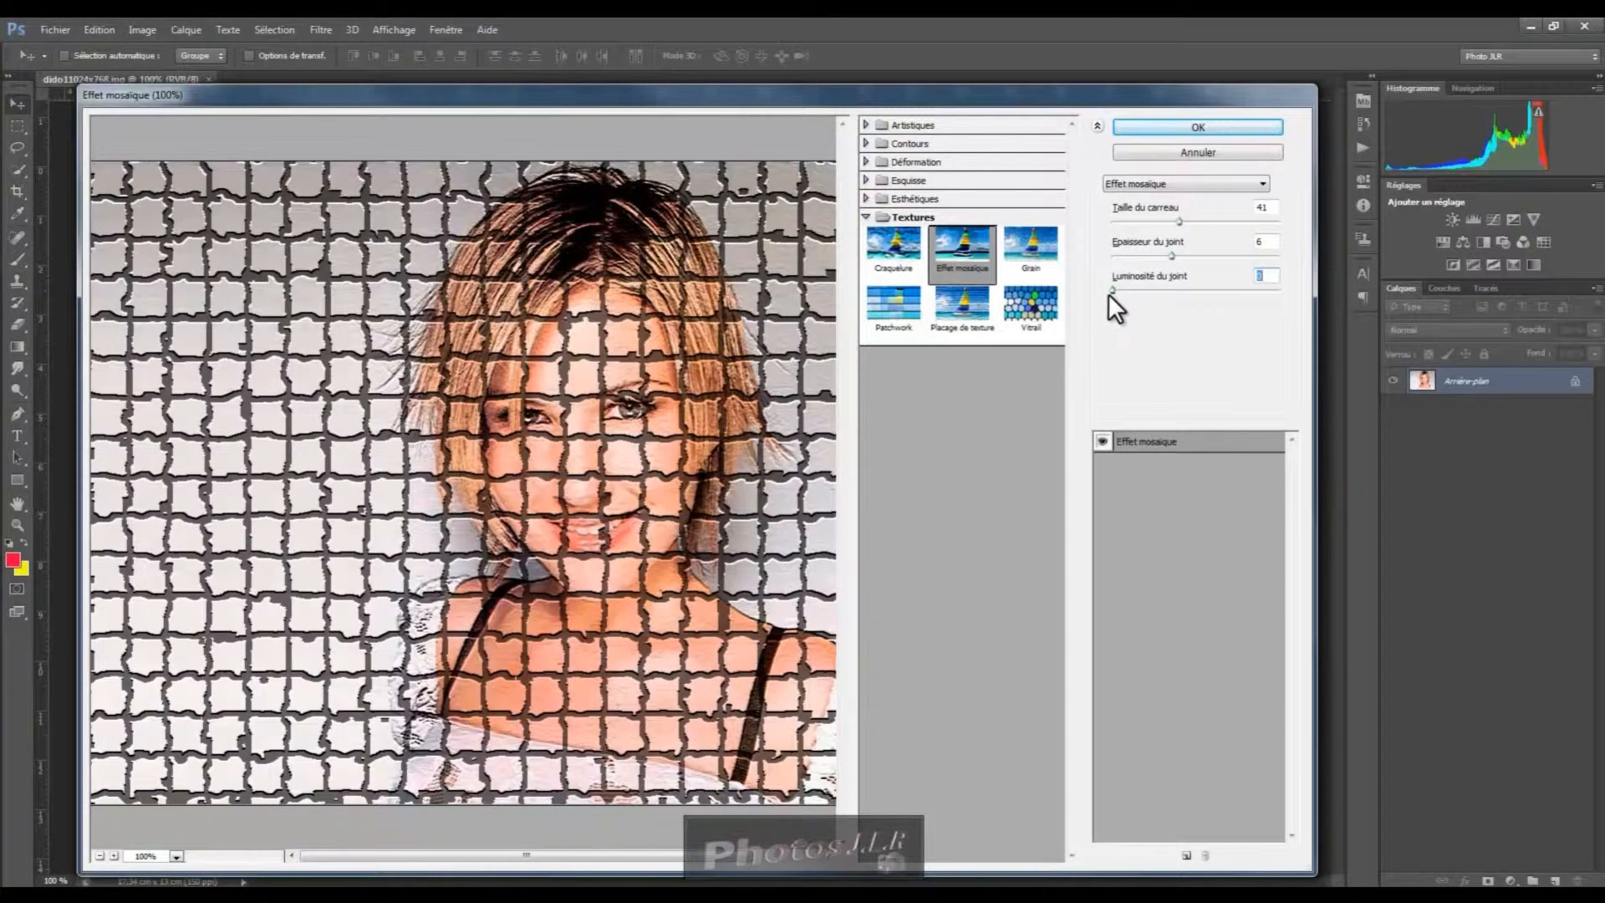
drag(1110, 291, 1209, 290)
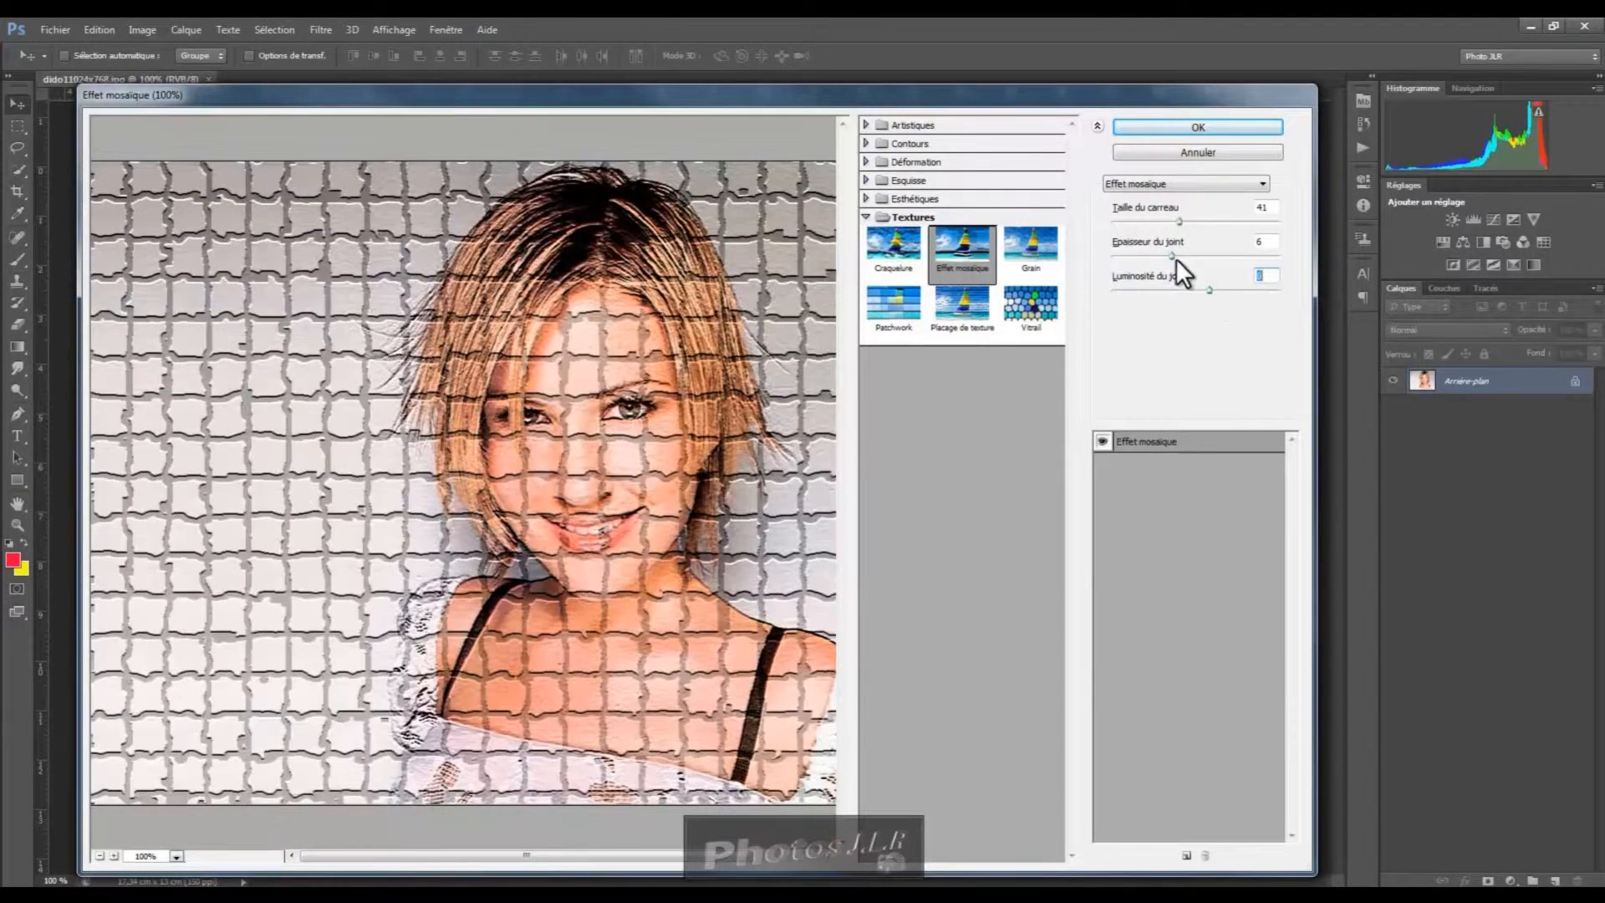
Preview the Grain filter with Intensité 43, Contraste 39 and the grain type Tamisé
click(1031, 244)
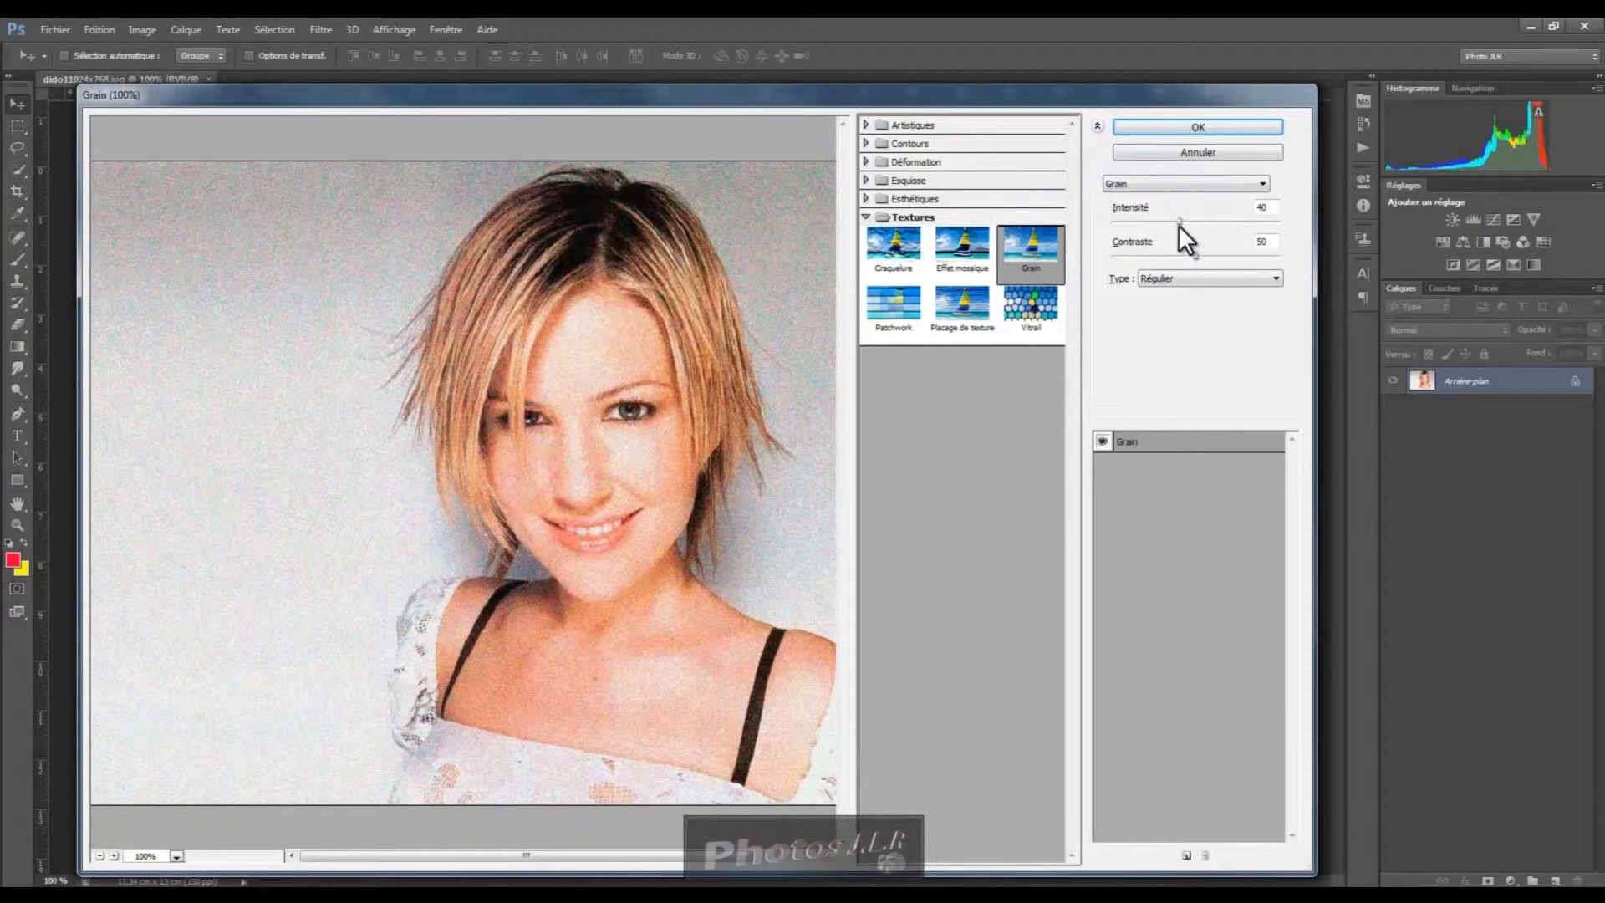
mouse_move(1180, 219)
mouse_down()
mouse_move(1135, 221)
mouse_move(1287, 228)
mouse_move(1184, 223)
mouse_move(1196, 254)
mouse_move(1152, 254)
mouse_move(1225, 258)
mouse_move(1160, 242)
mouse_up()
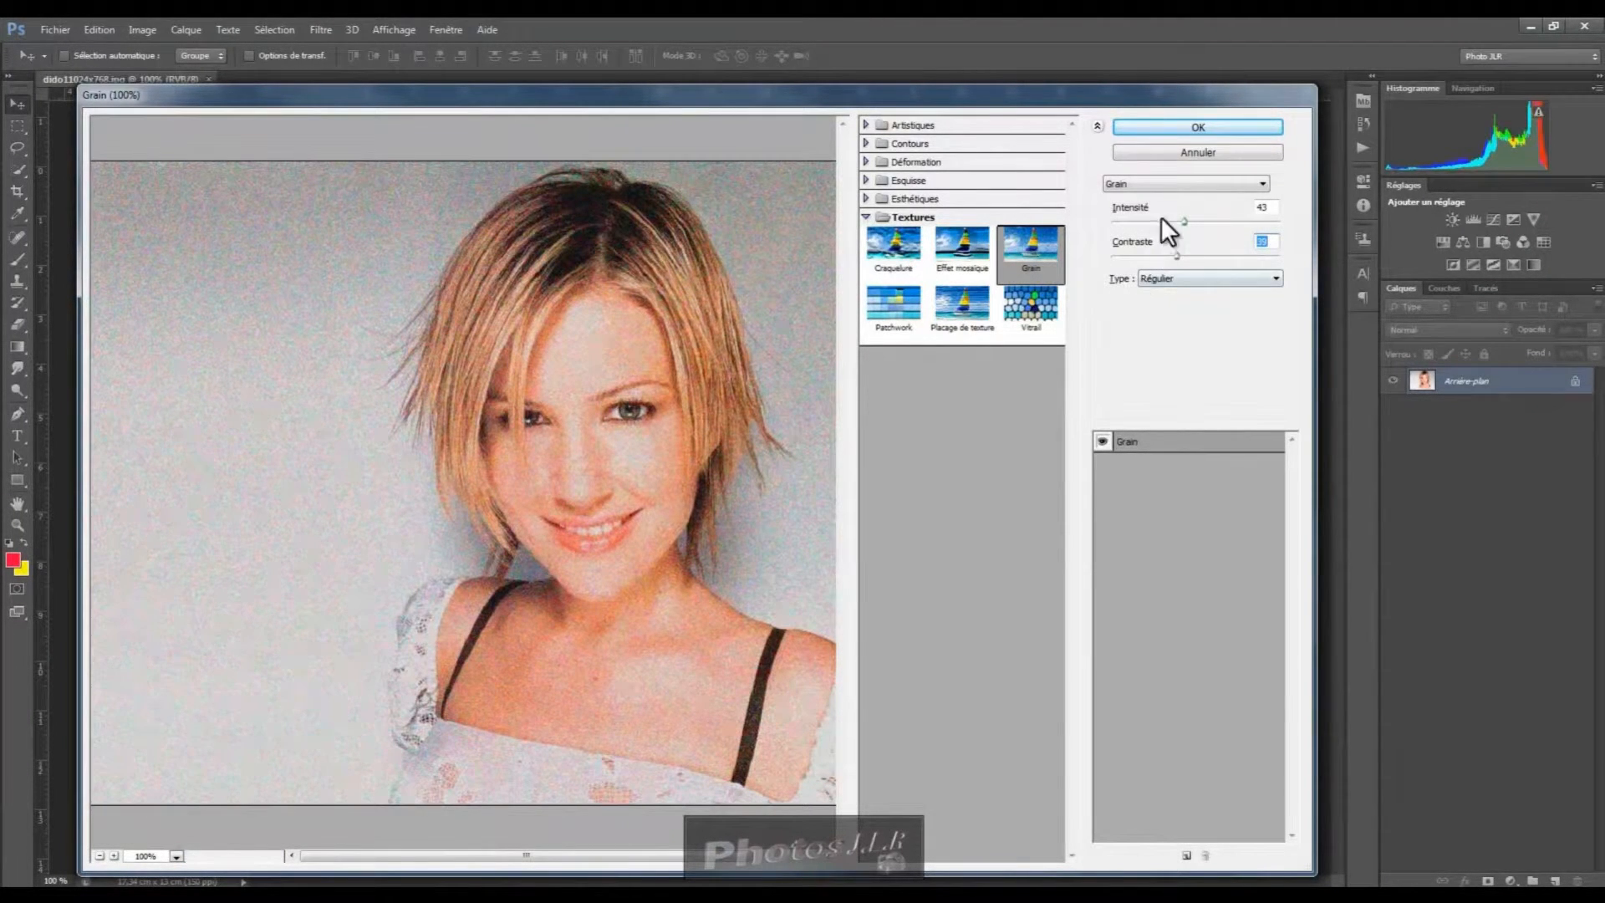
click(1276, 277)
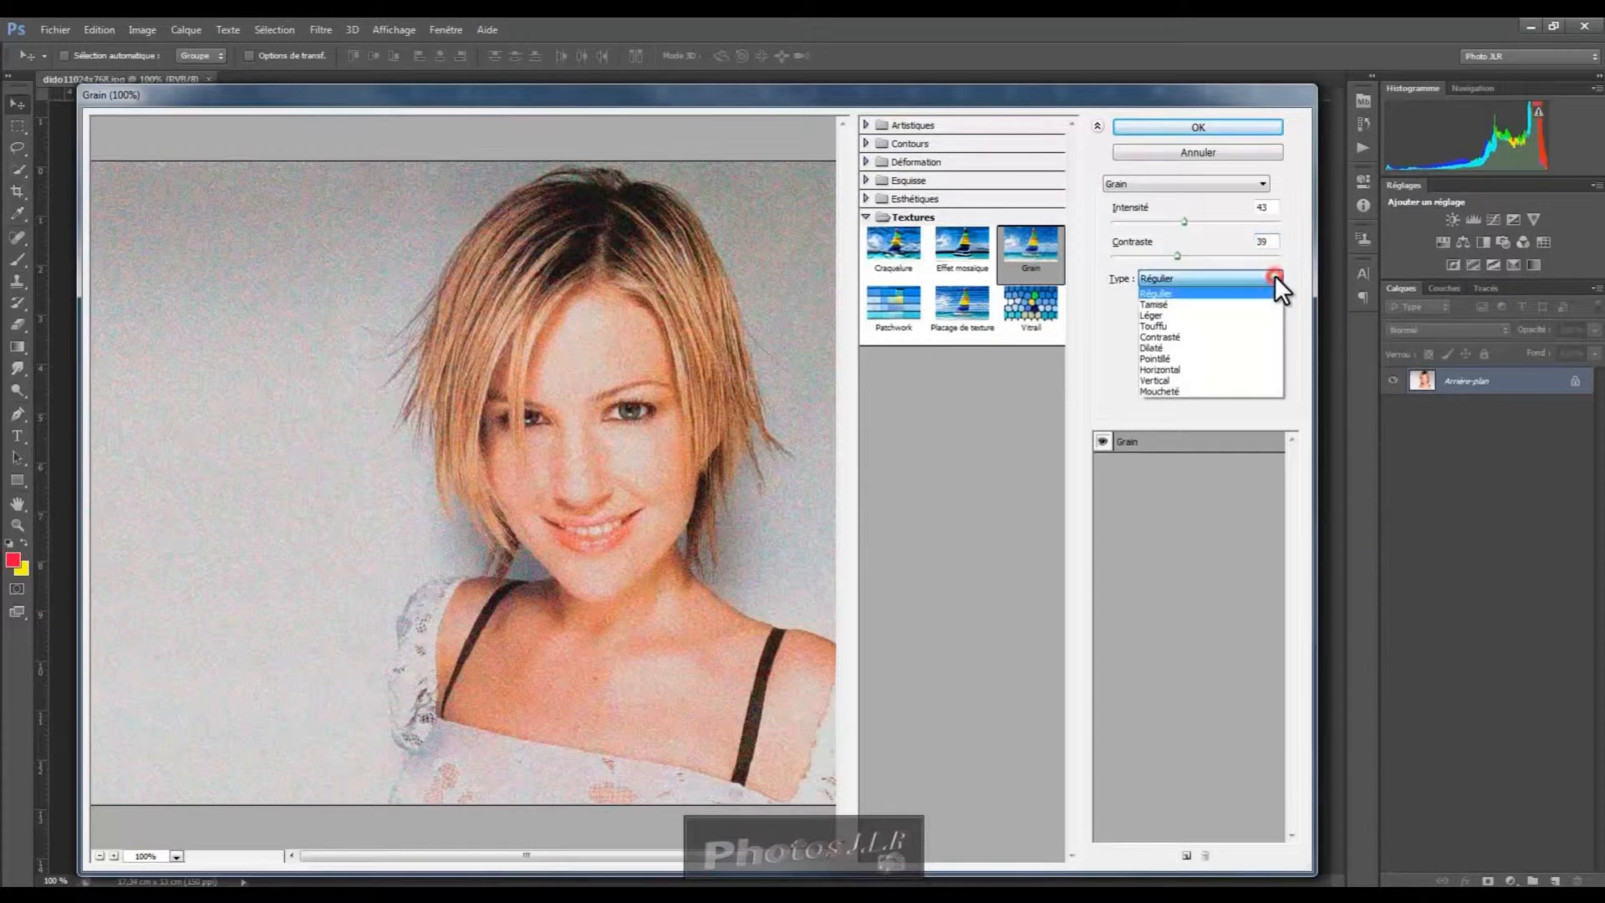
click(1150, 302)
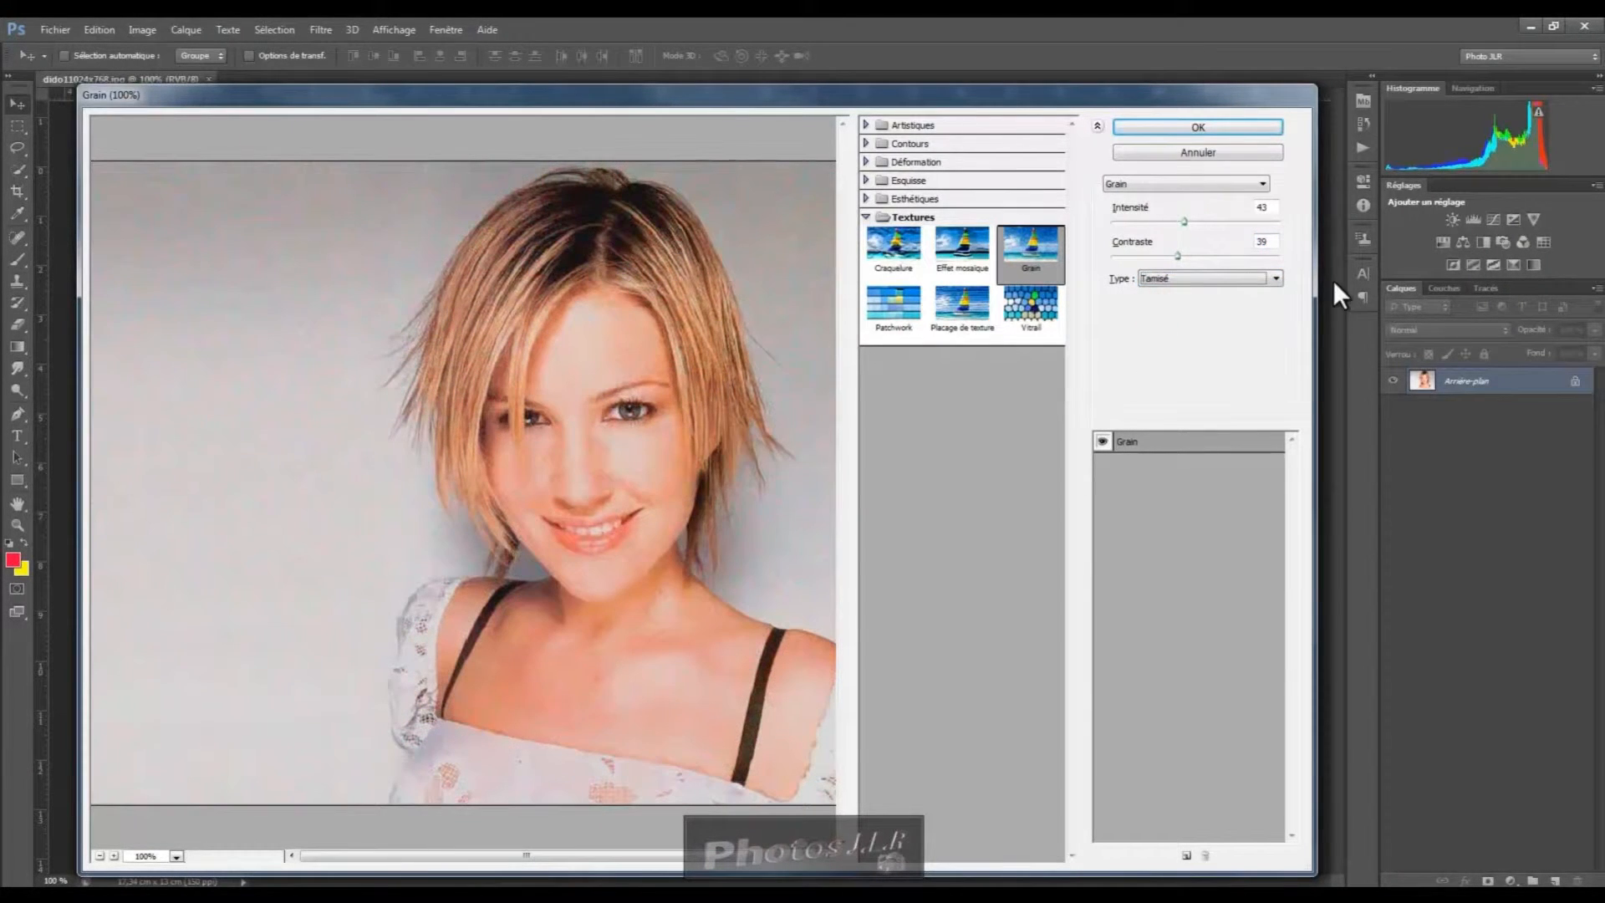
Try the Grain filter types Léger, Touffu, Contrasté and Dilaté one after another on the portrait
click(1277, 274)
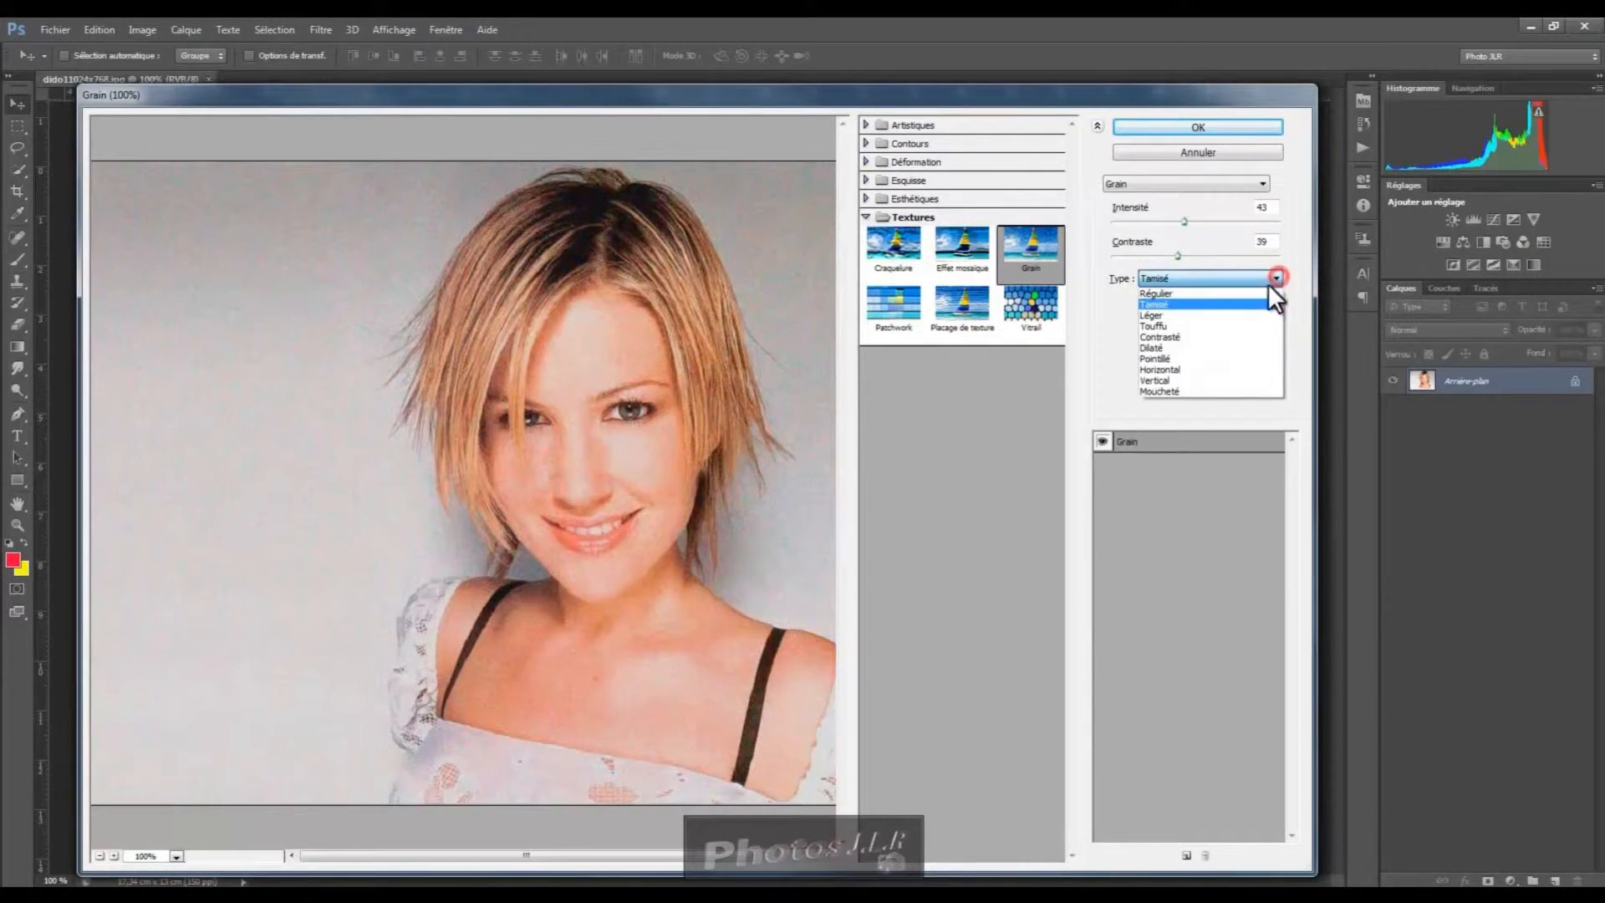
click(1154, 313)
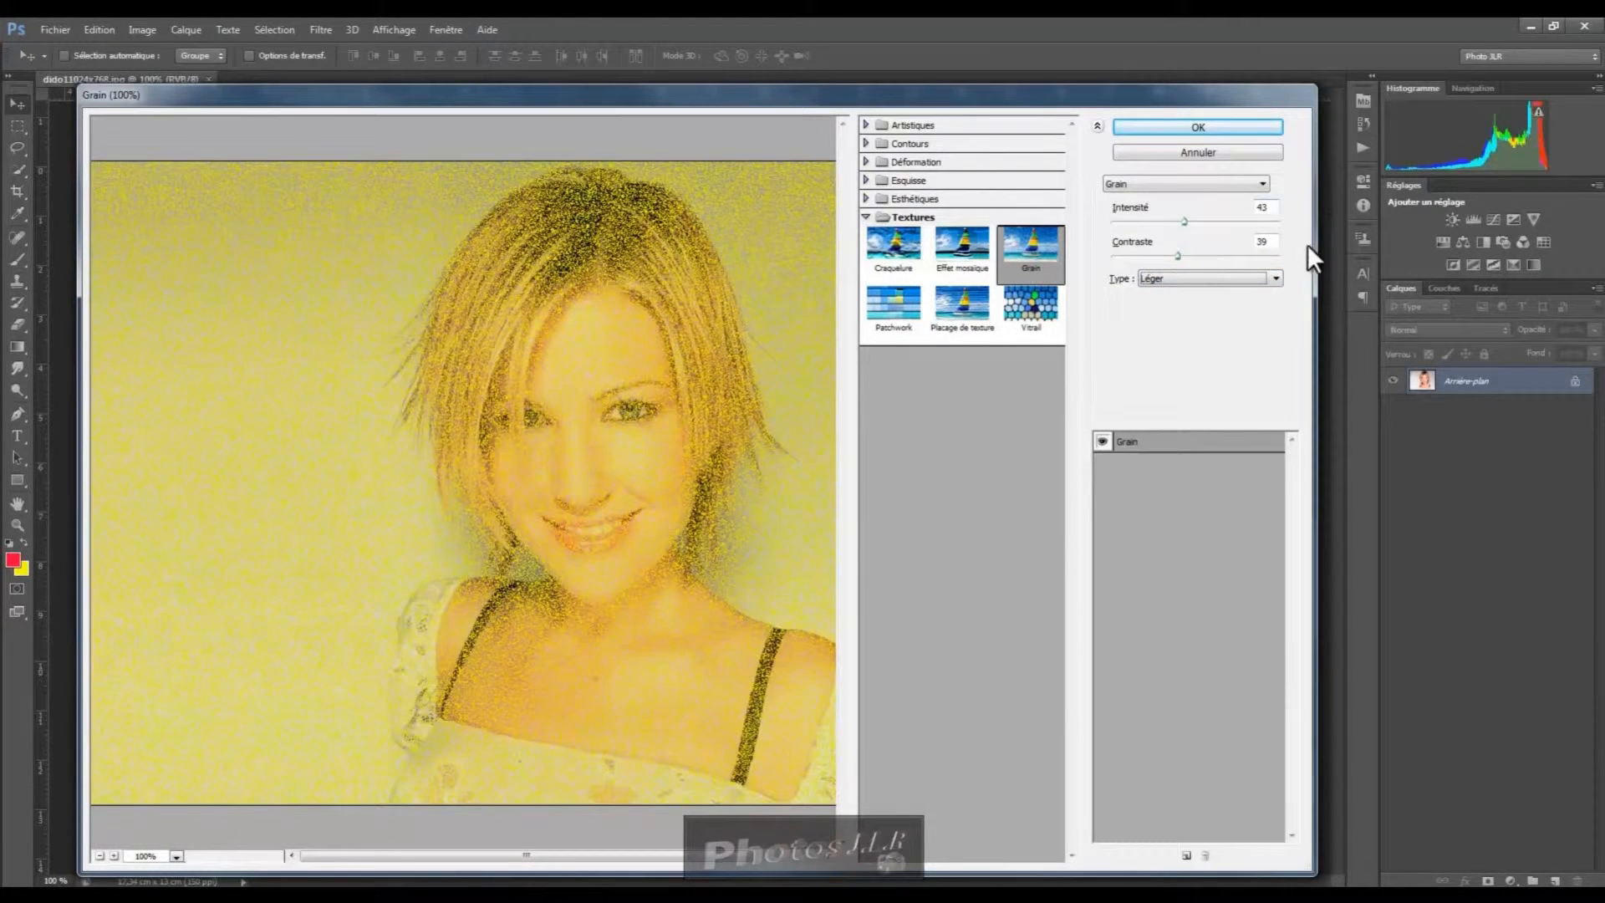
click(1276, 279)
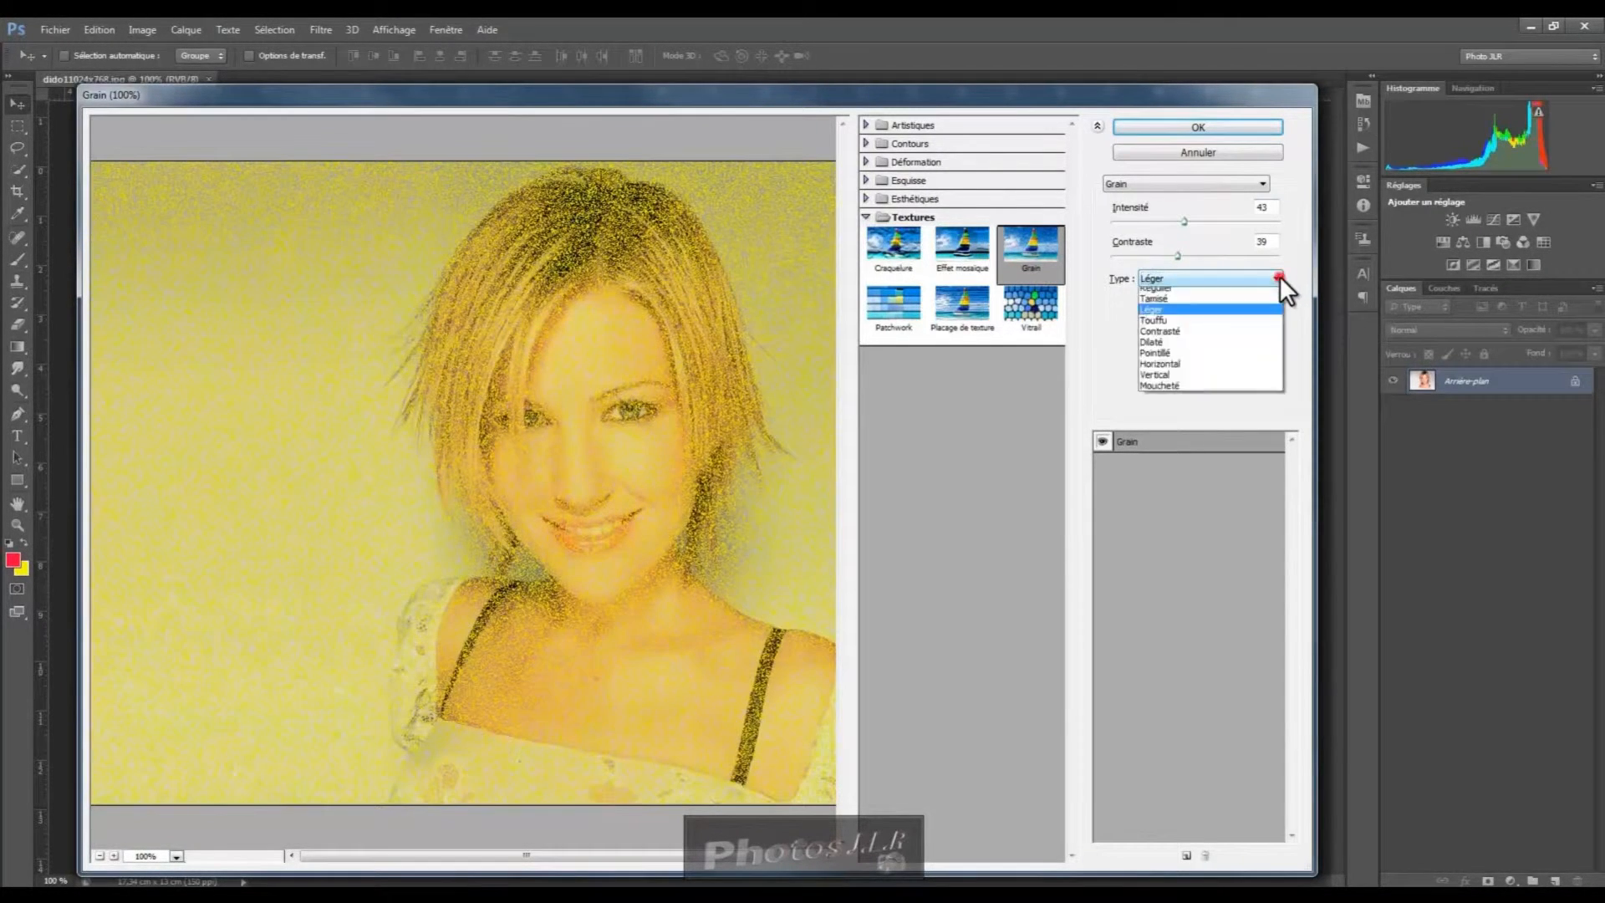
click(1160, 325)
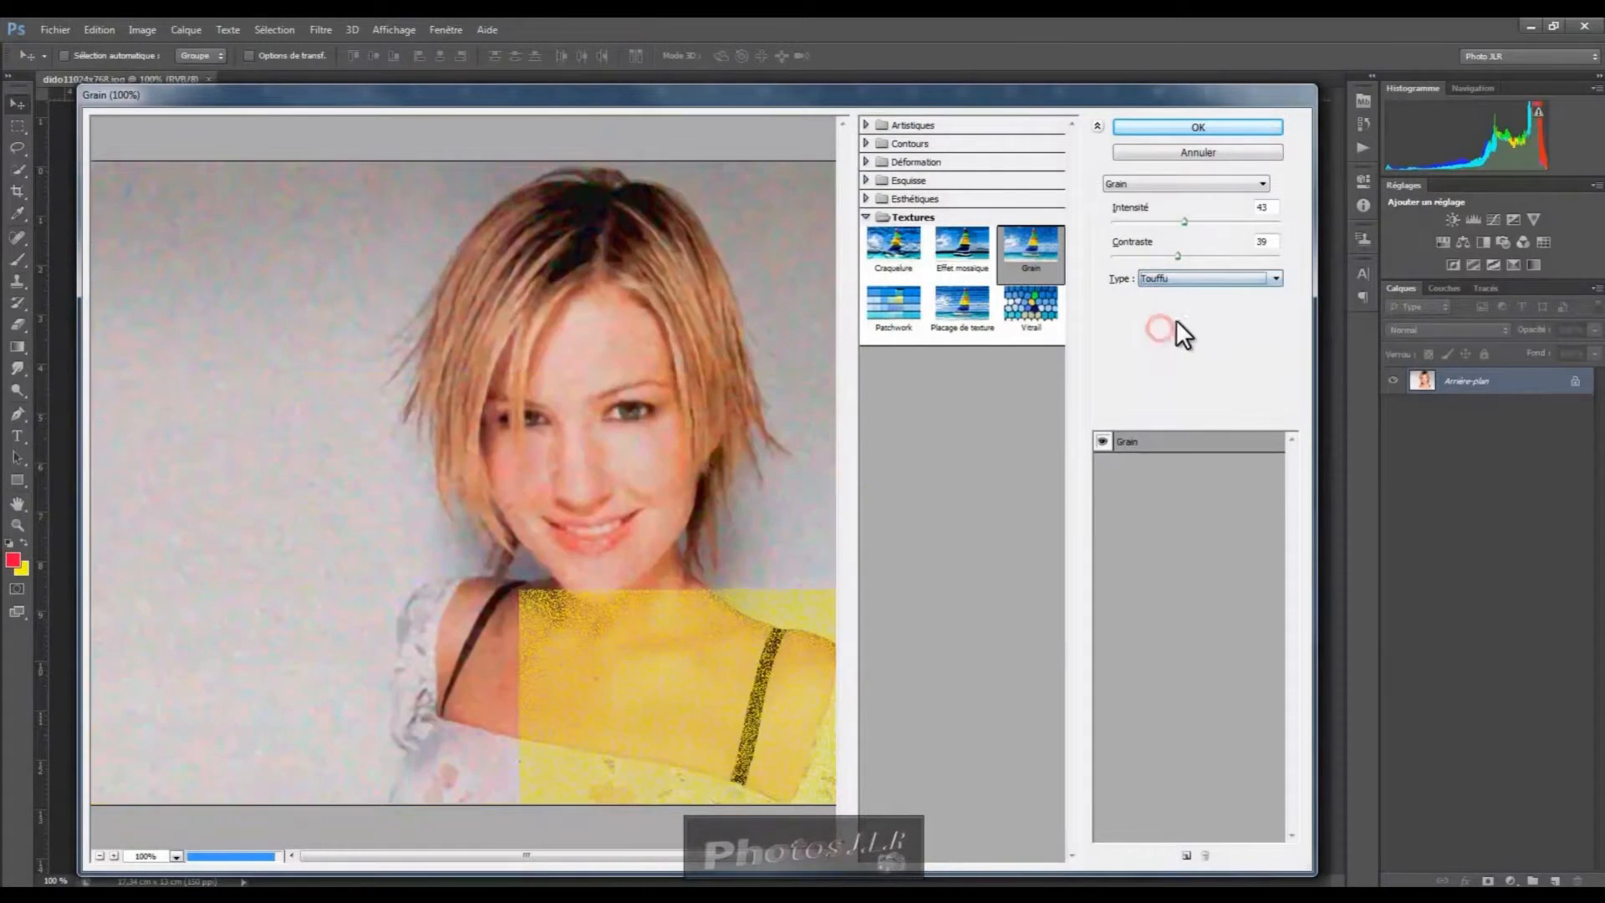
click(1275, 276)
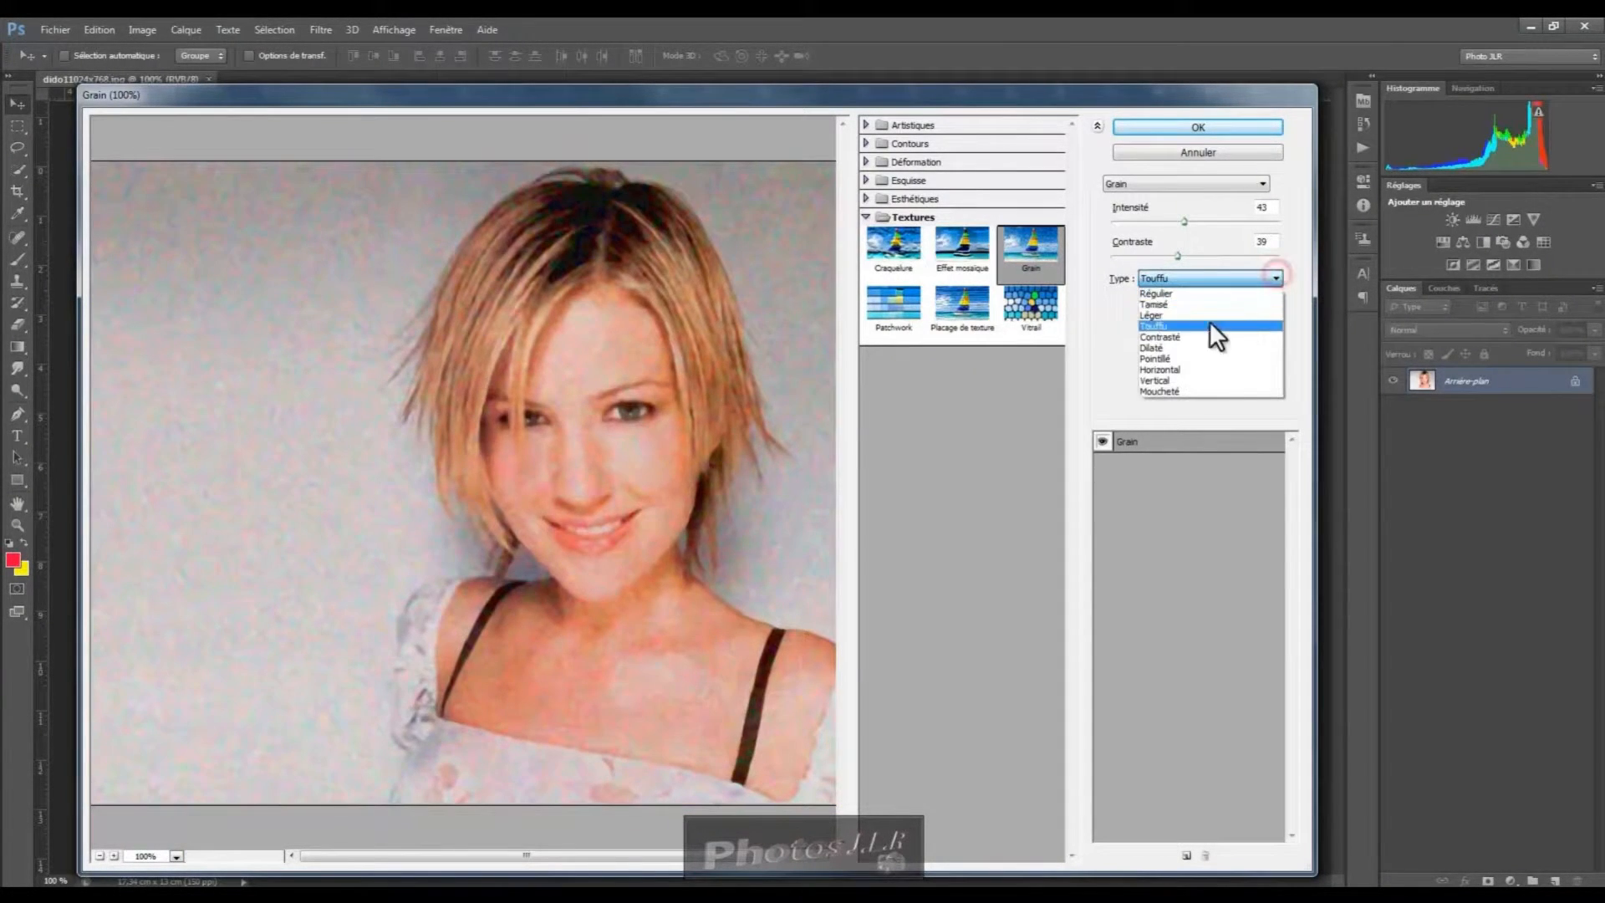
click(1170, 336)
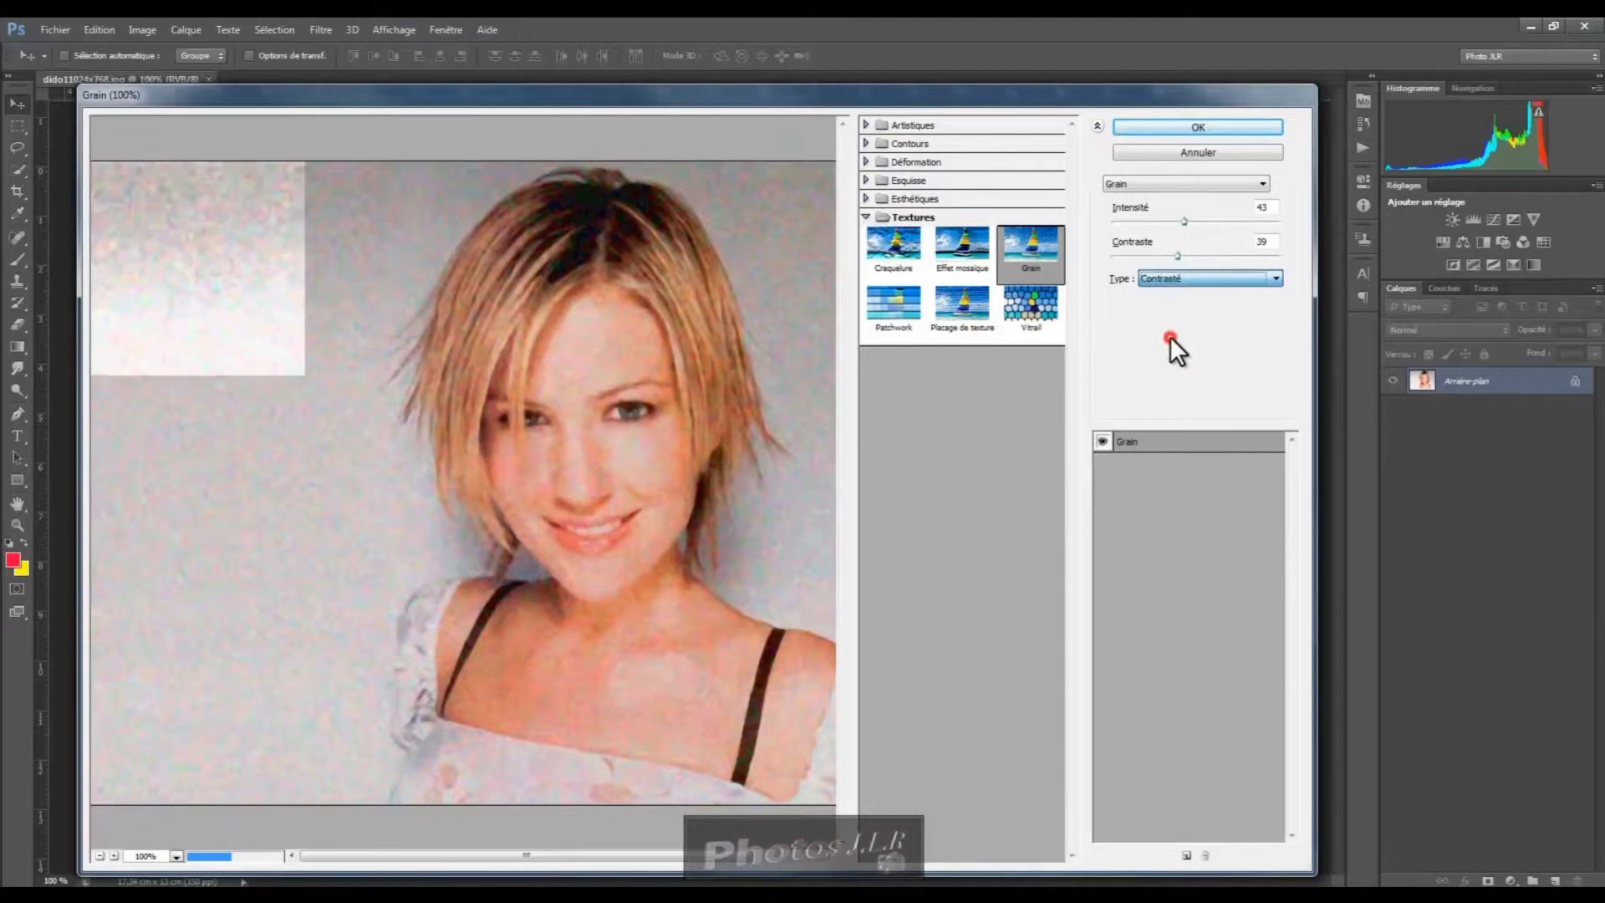
click(1275, 277)
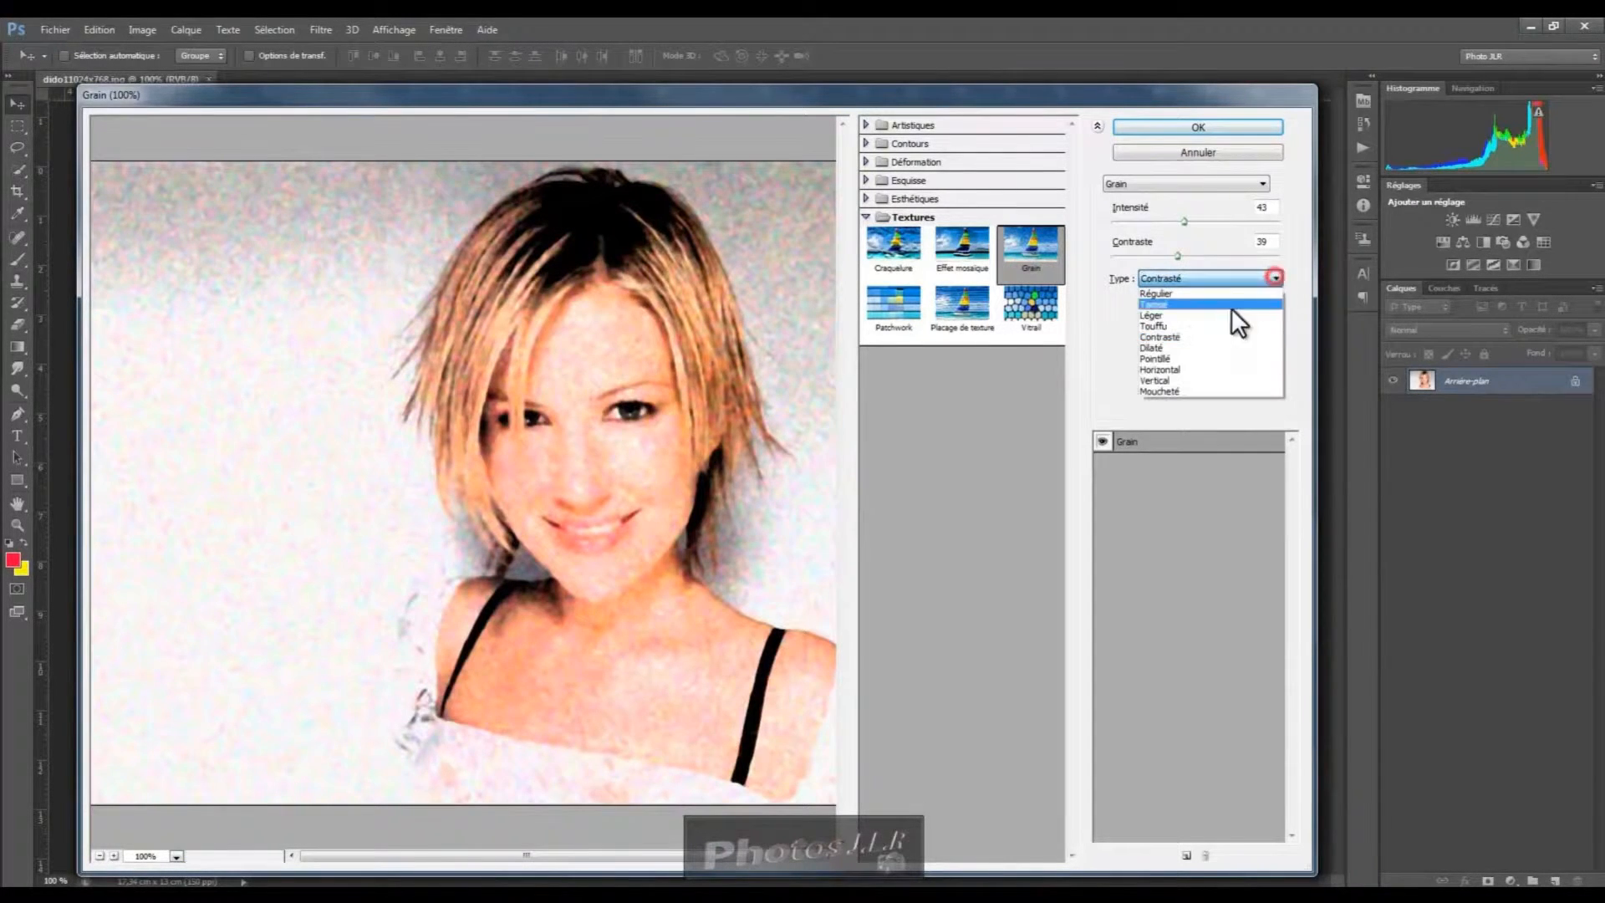
click(1172, 346)
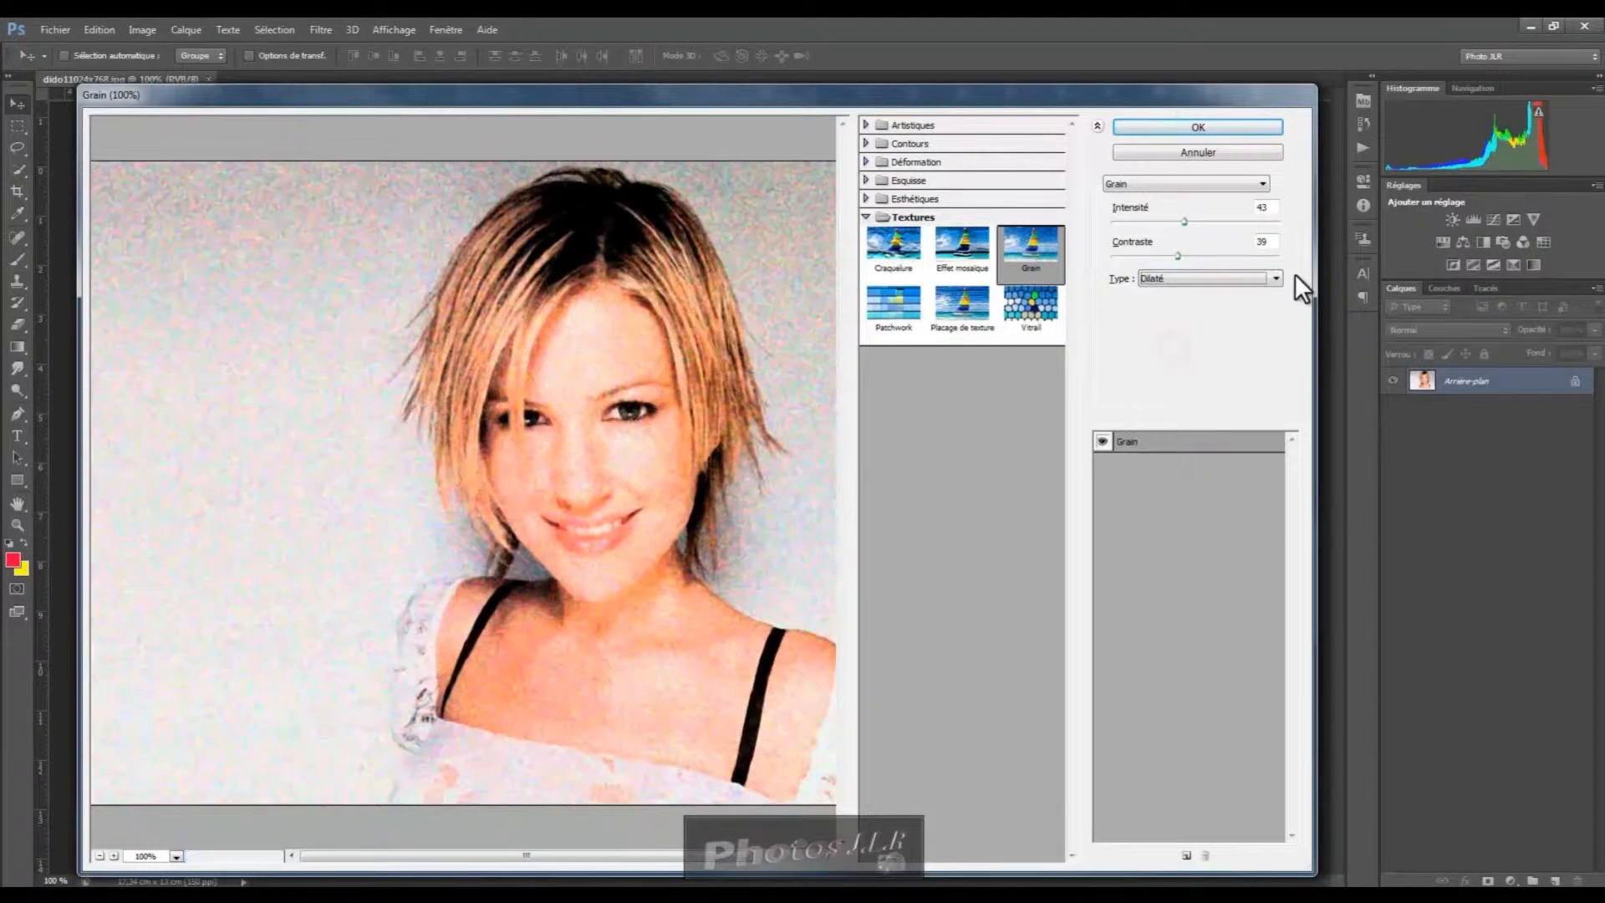
Try the Grain filter types Pointillé, Horizontal, Vertical and Moucheté one after another on the portrait
click(1277, 278)
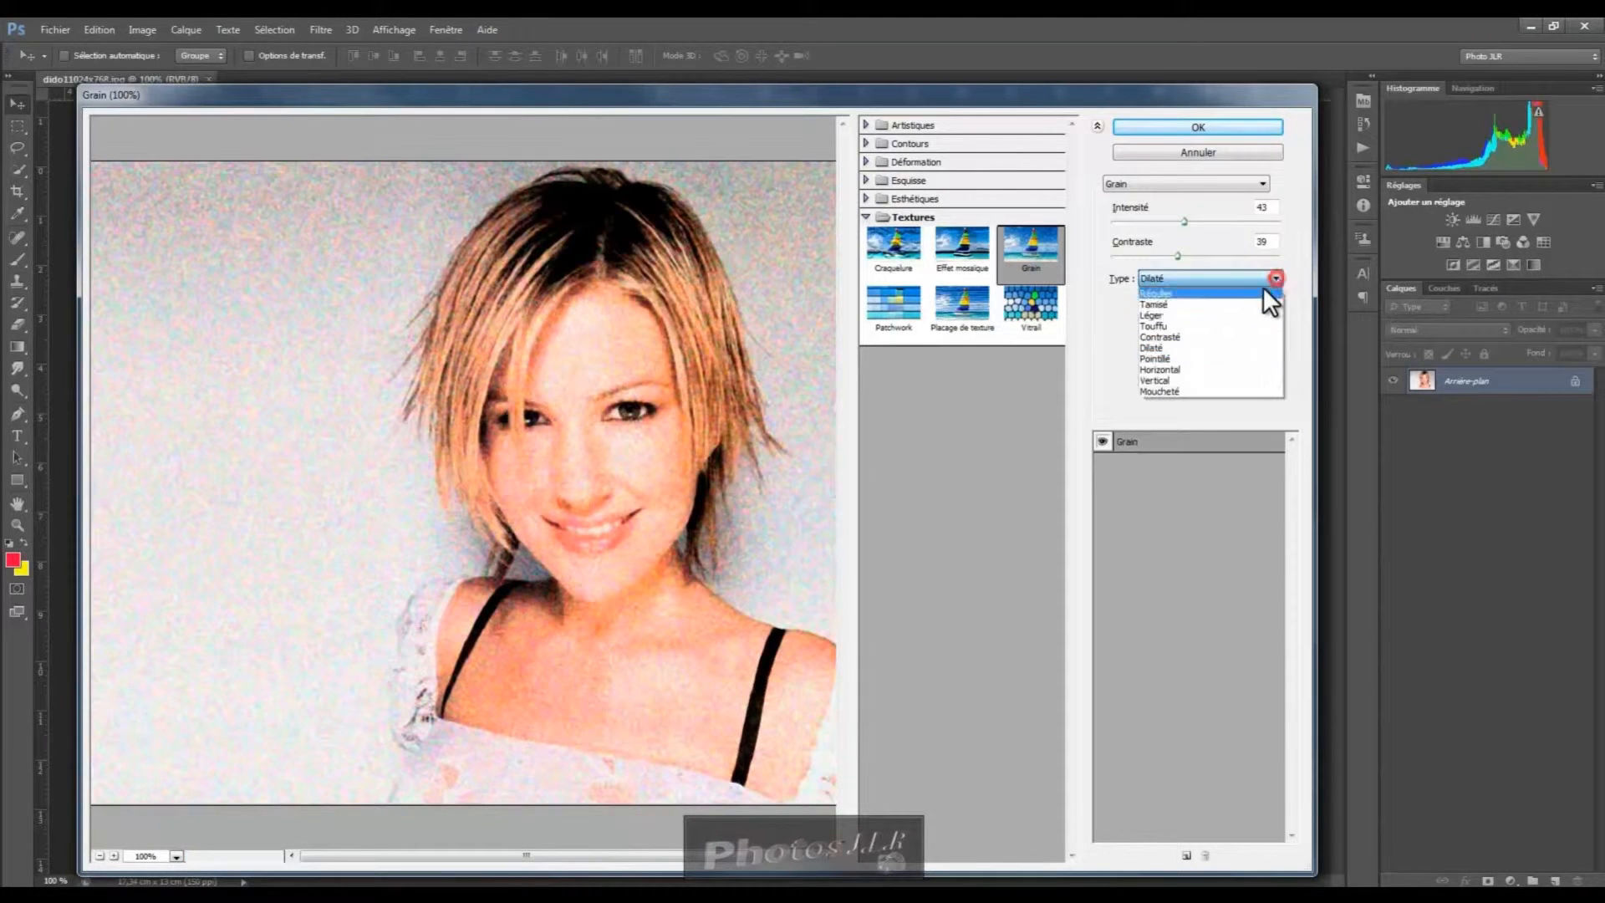
click(1163, 359)
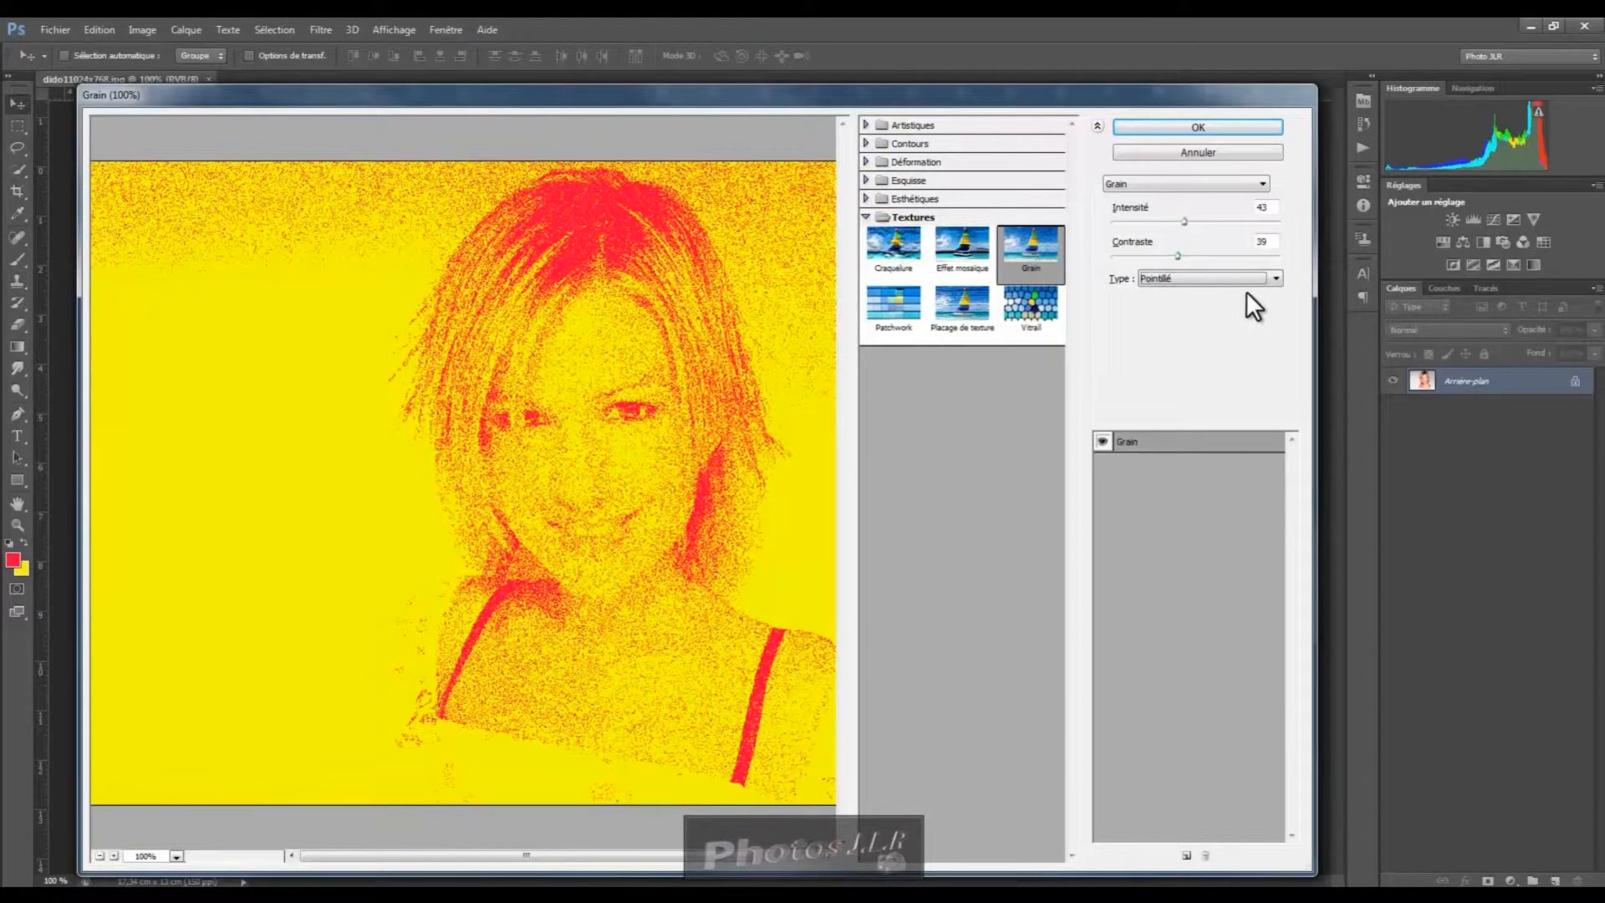
click(1277, 278)
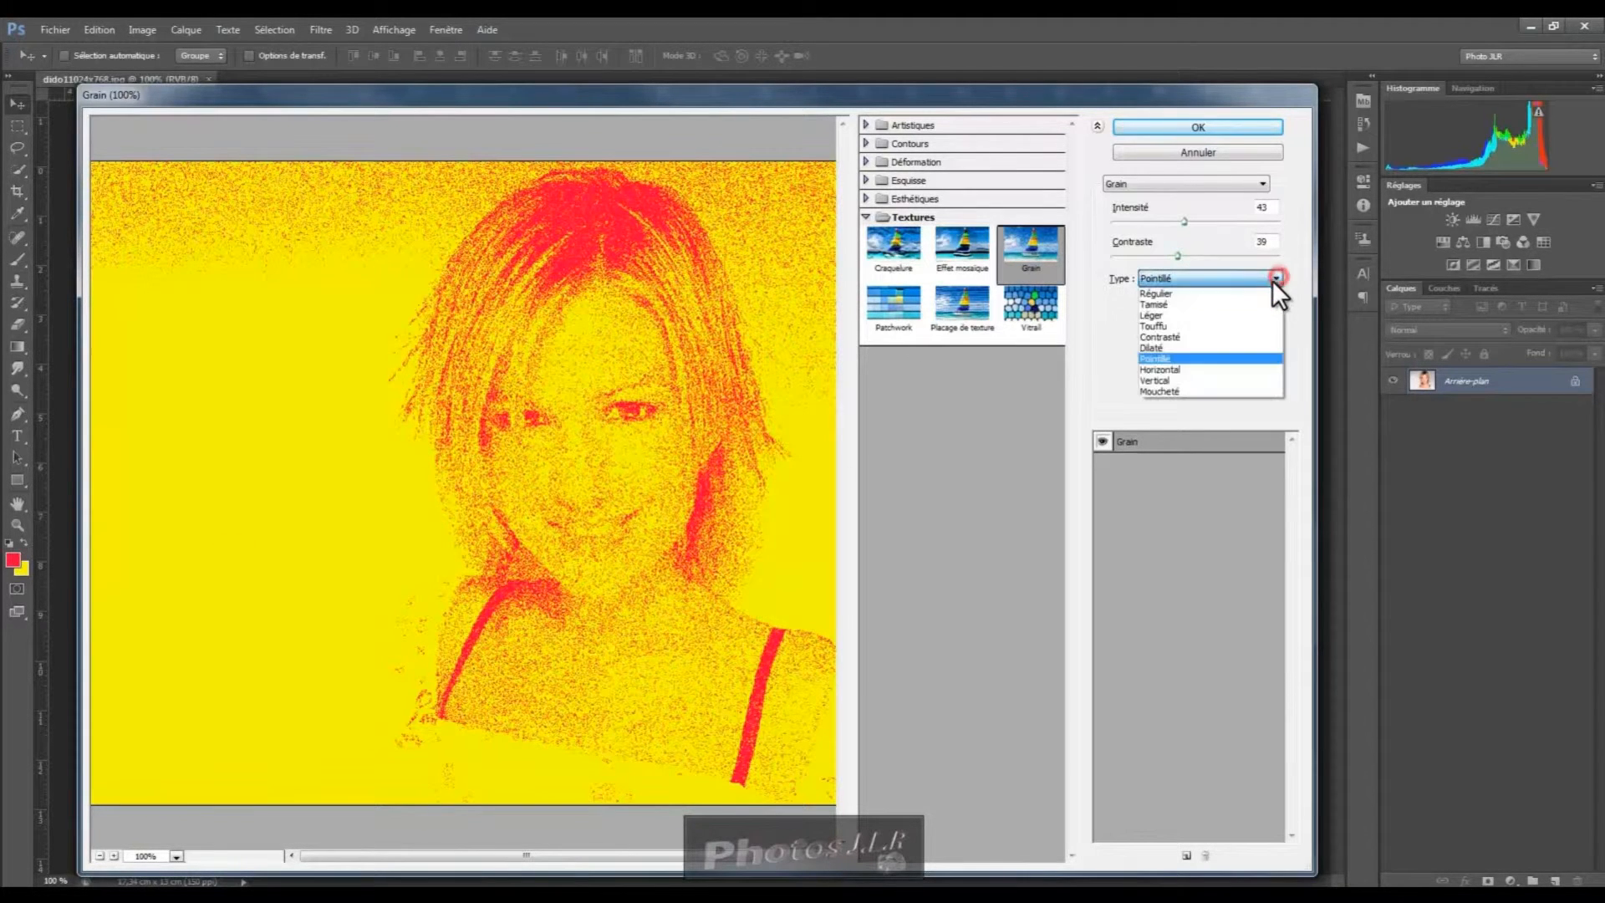
click(1165, 369)
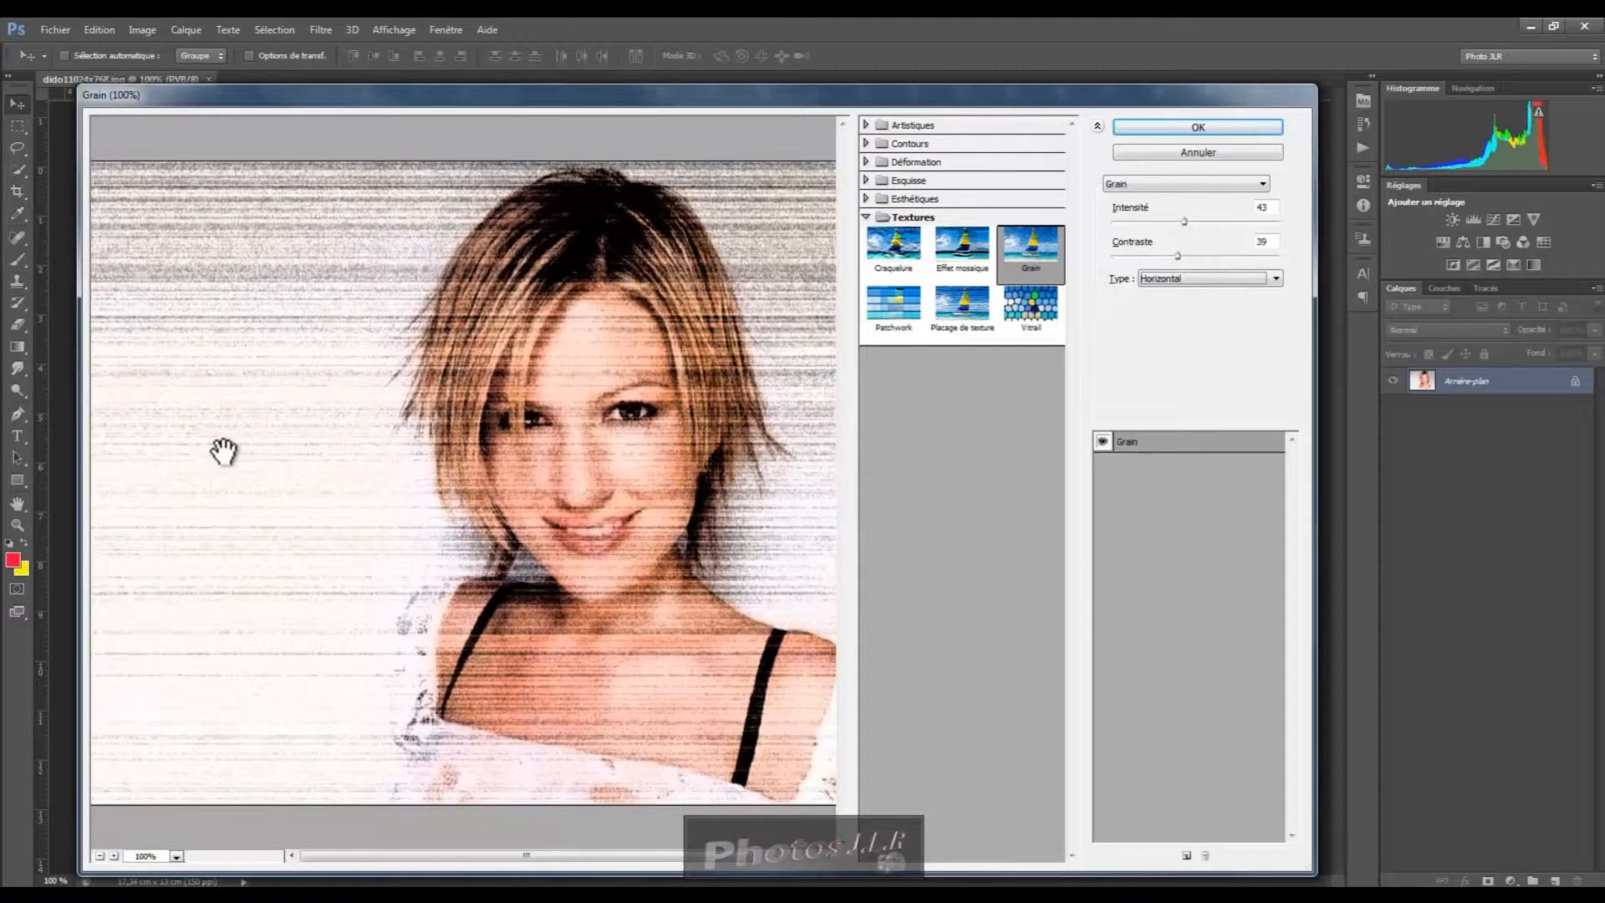
click(1277, 279)
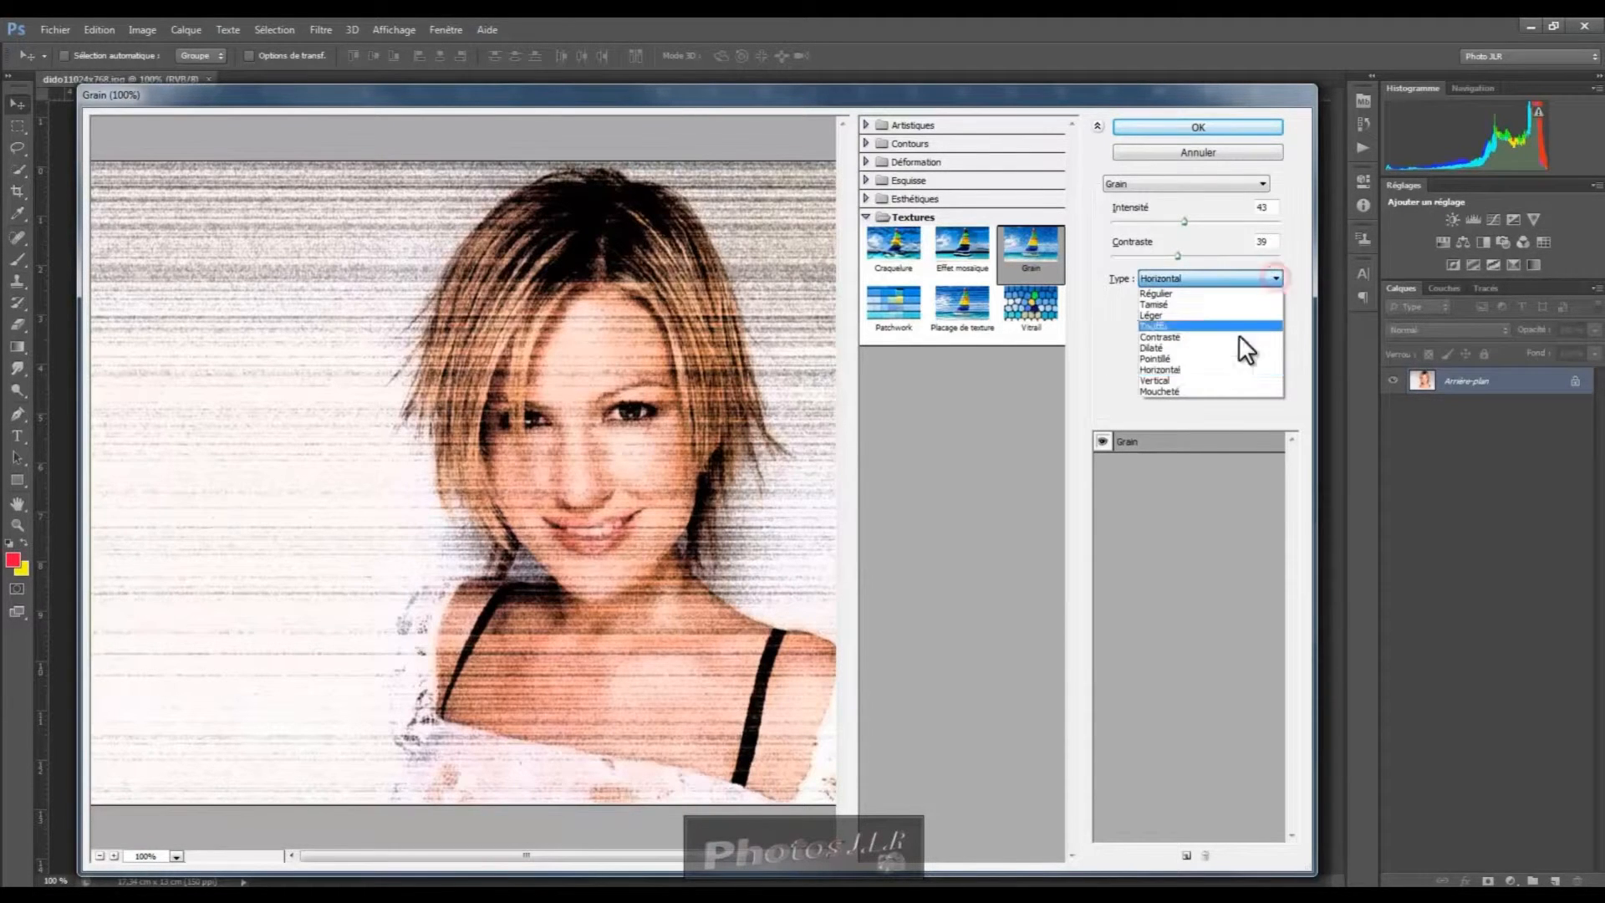
click(1161, 380)
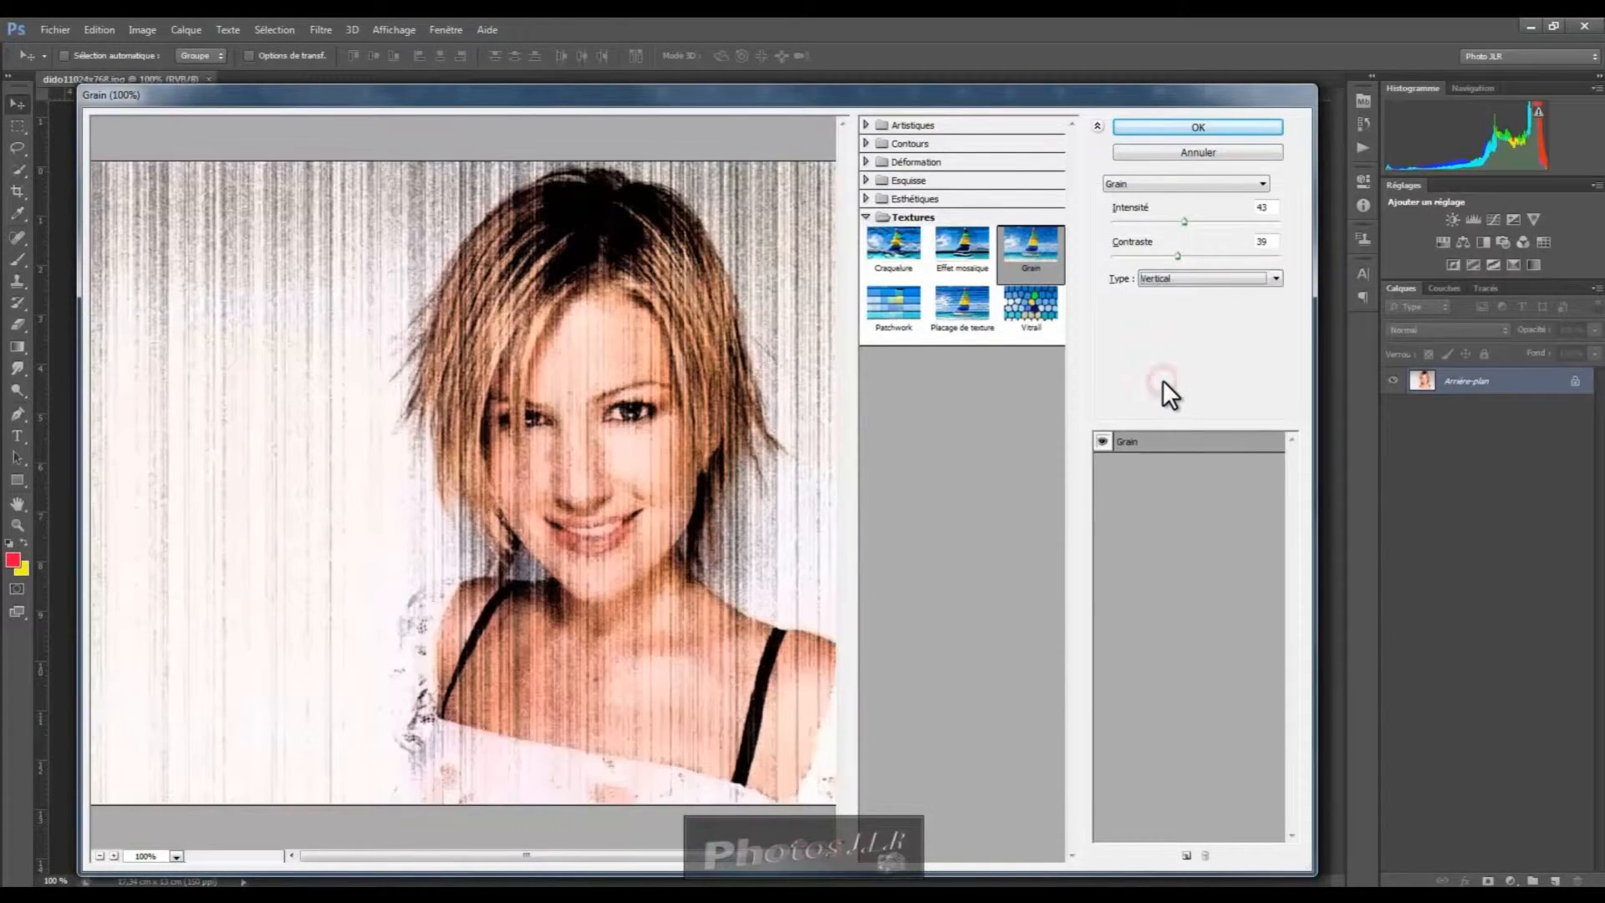
click(1276, 278)
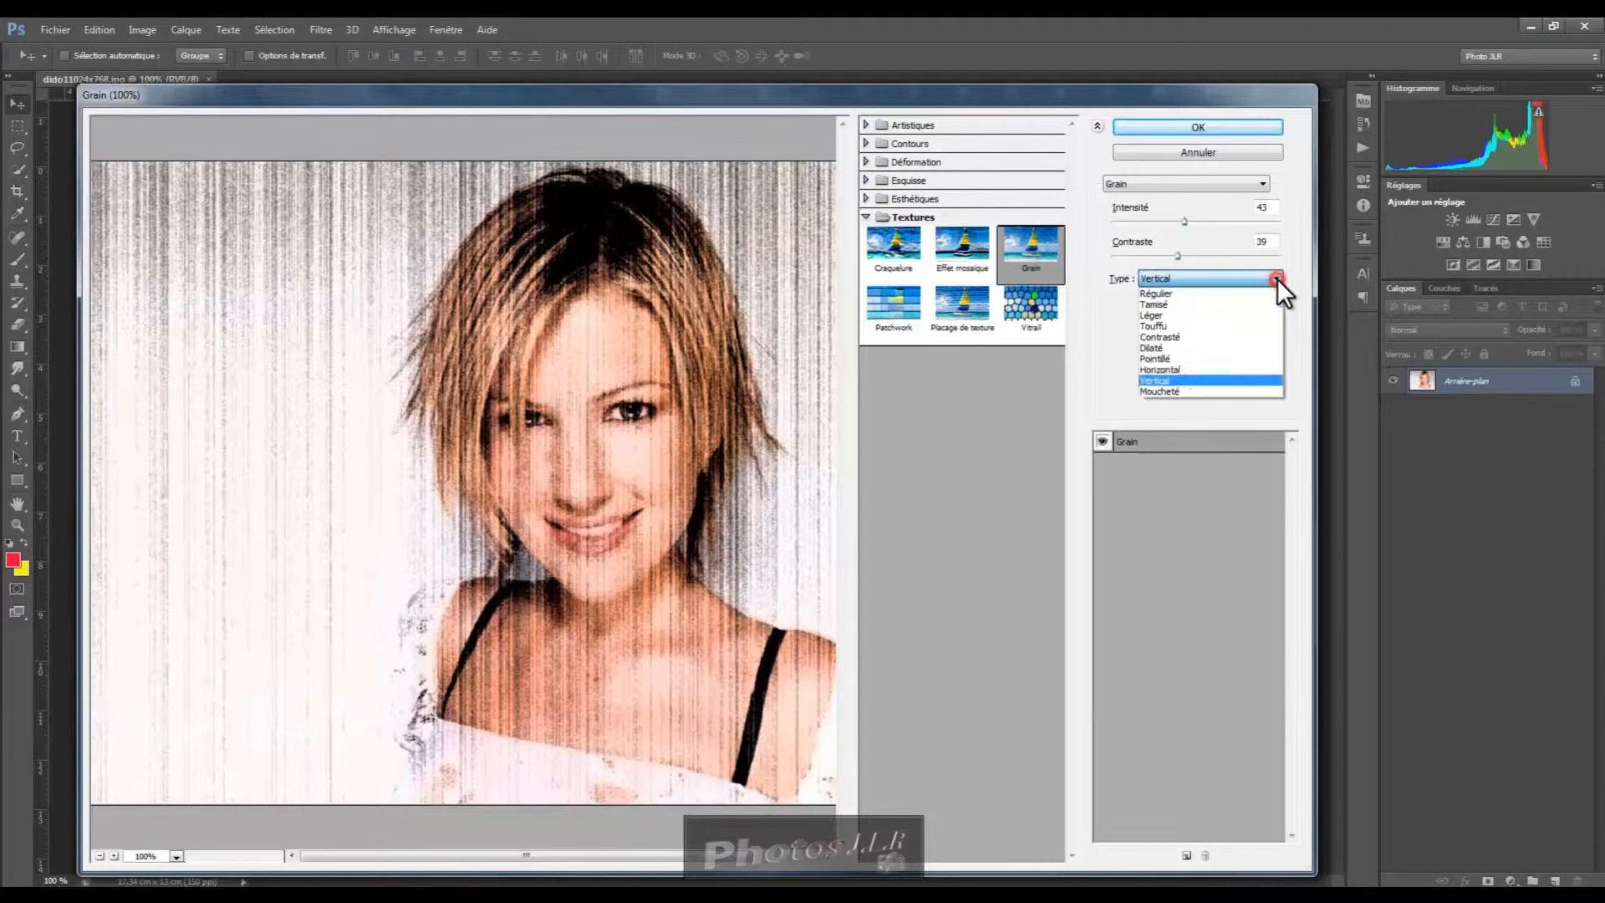
click(1148, 390)
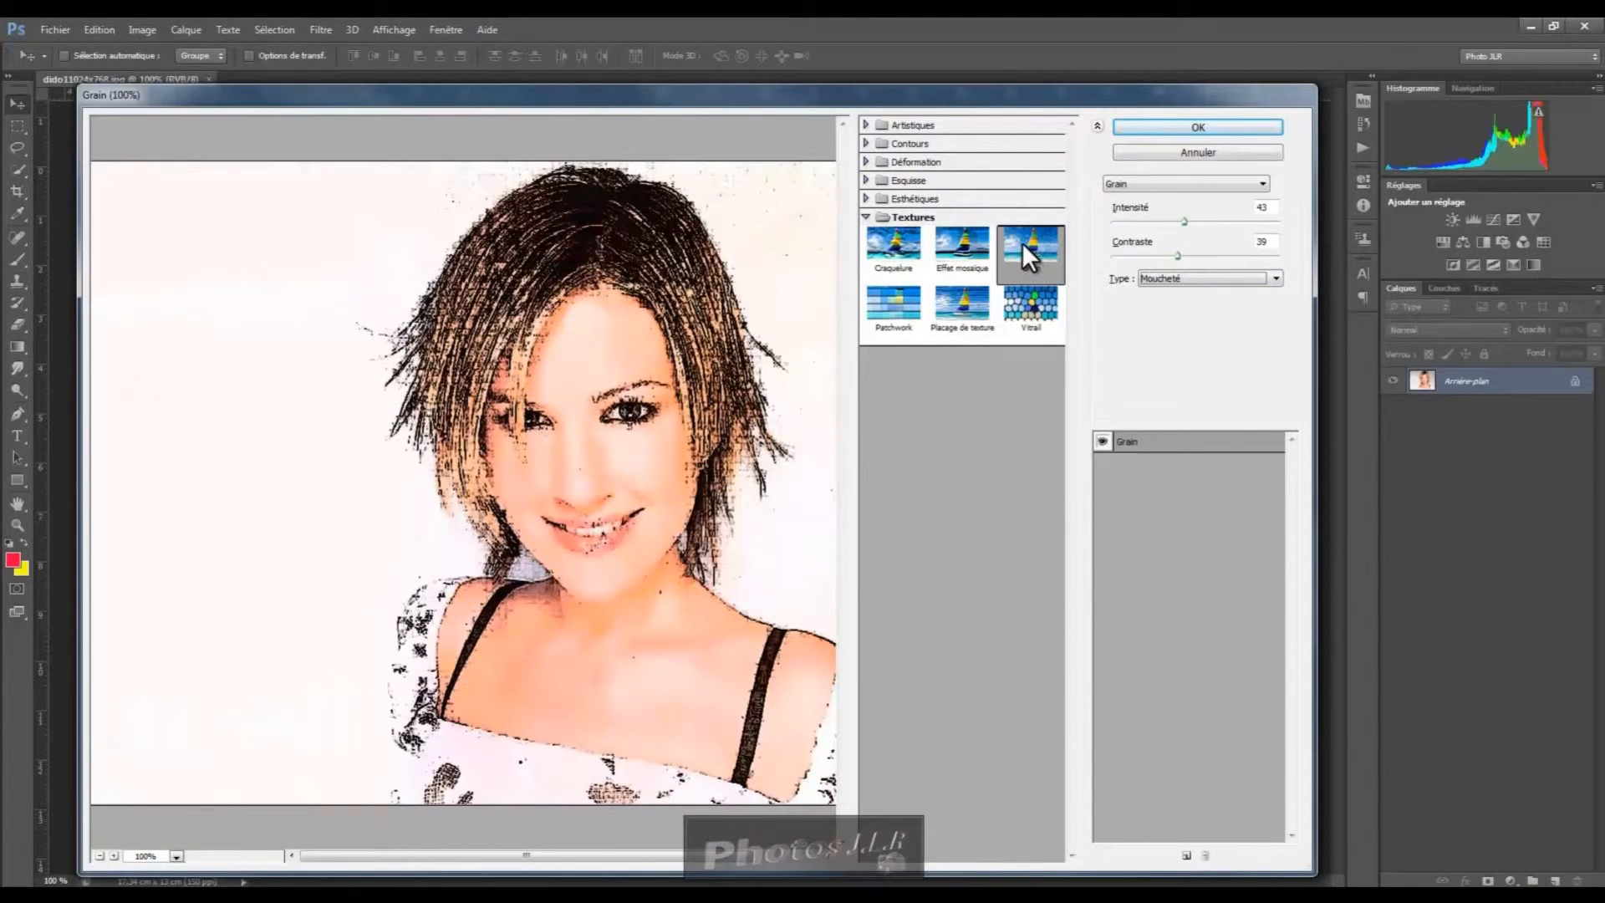
Preview the Patchwork filter with Taille du carré 6 and Relief reduced to about 14
click(896, 307)
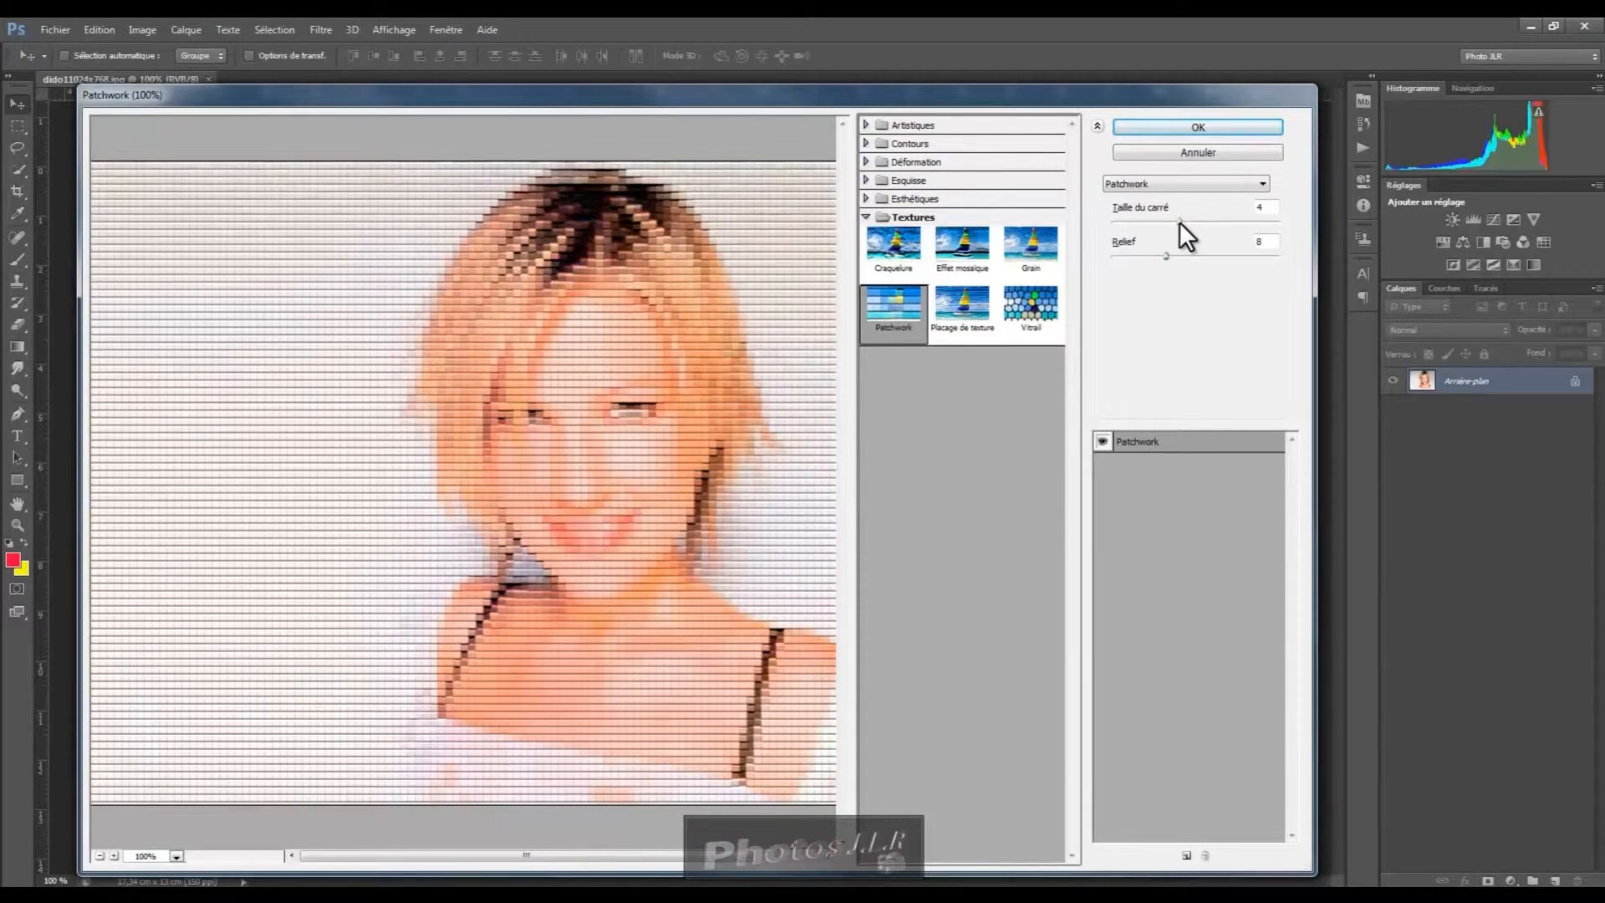
drag(1178, 219, 1110, 221)
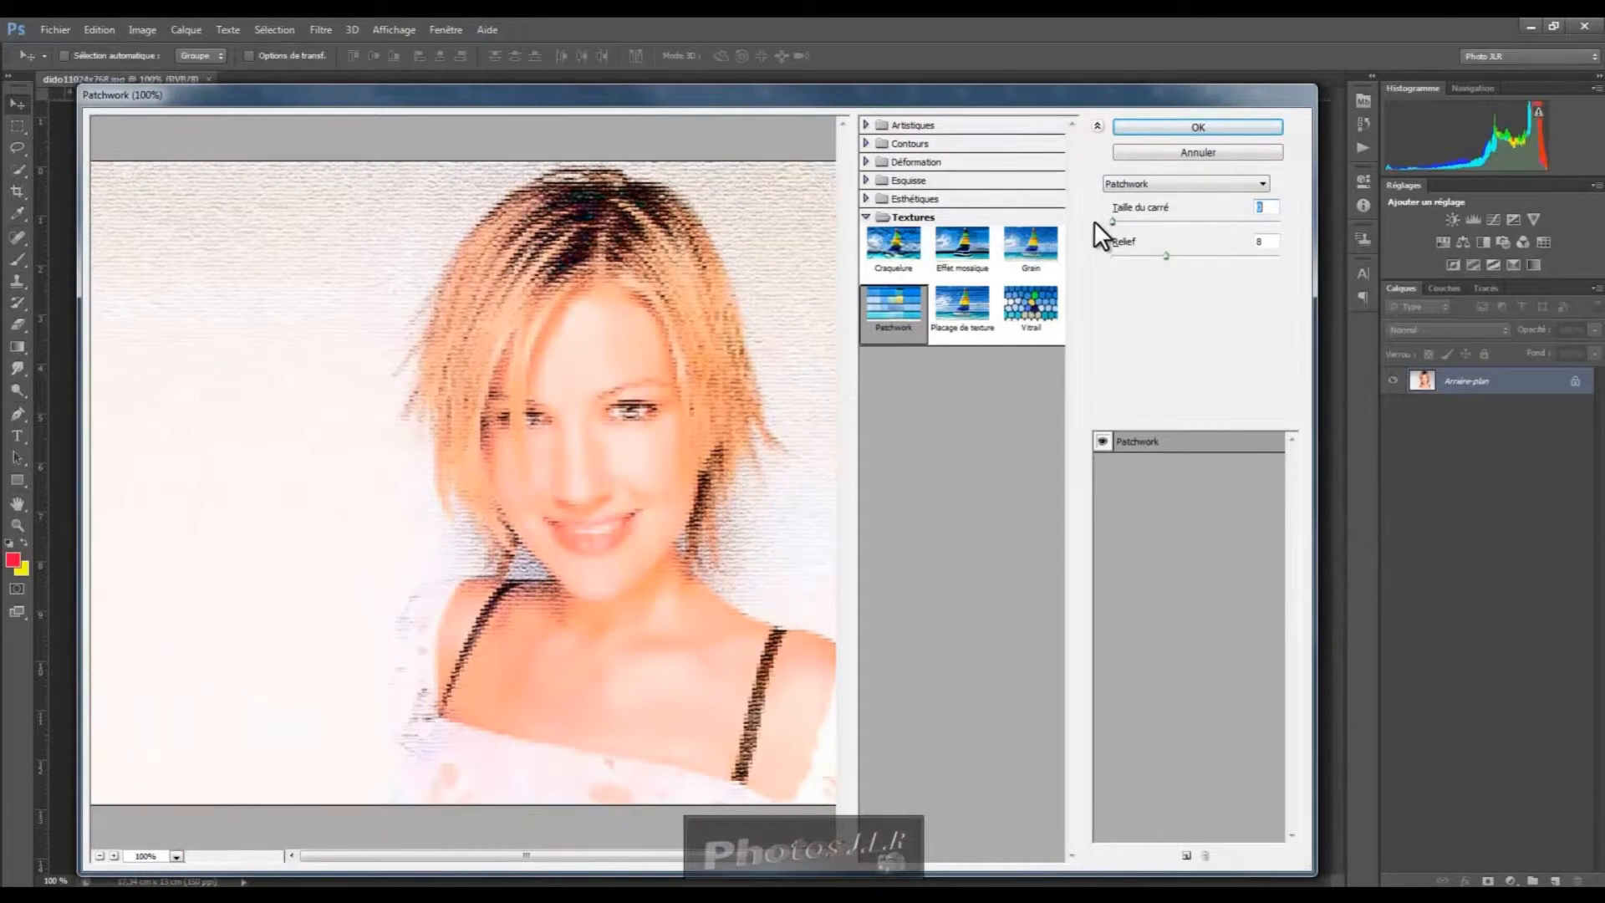
drag(1108, 221, 1246, 254)
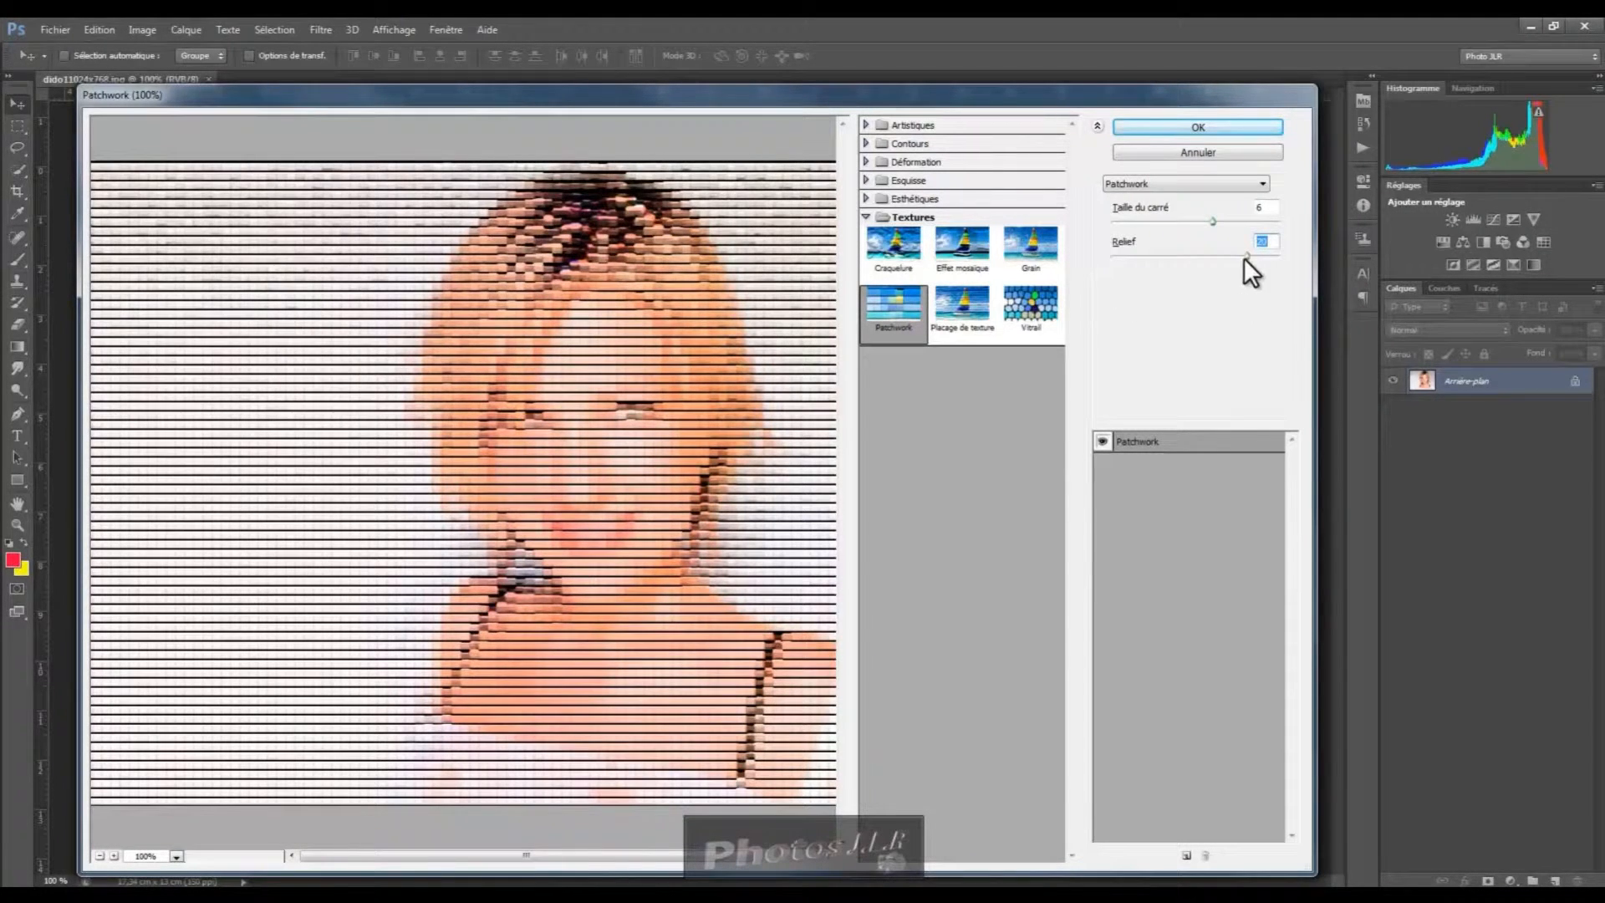
drag(1246, 254, 1204, 254)
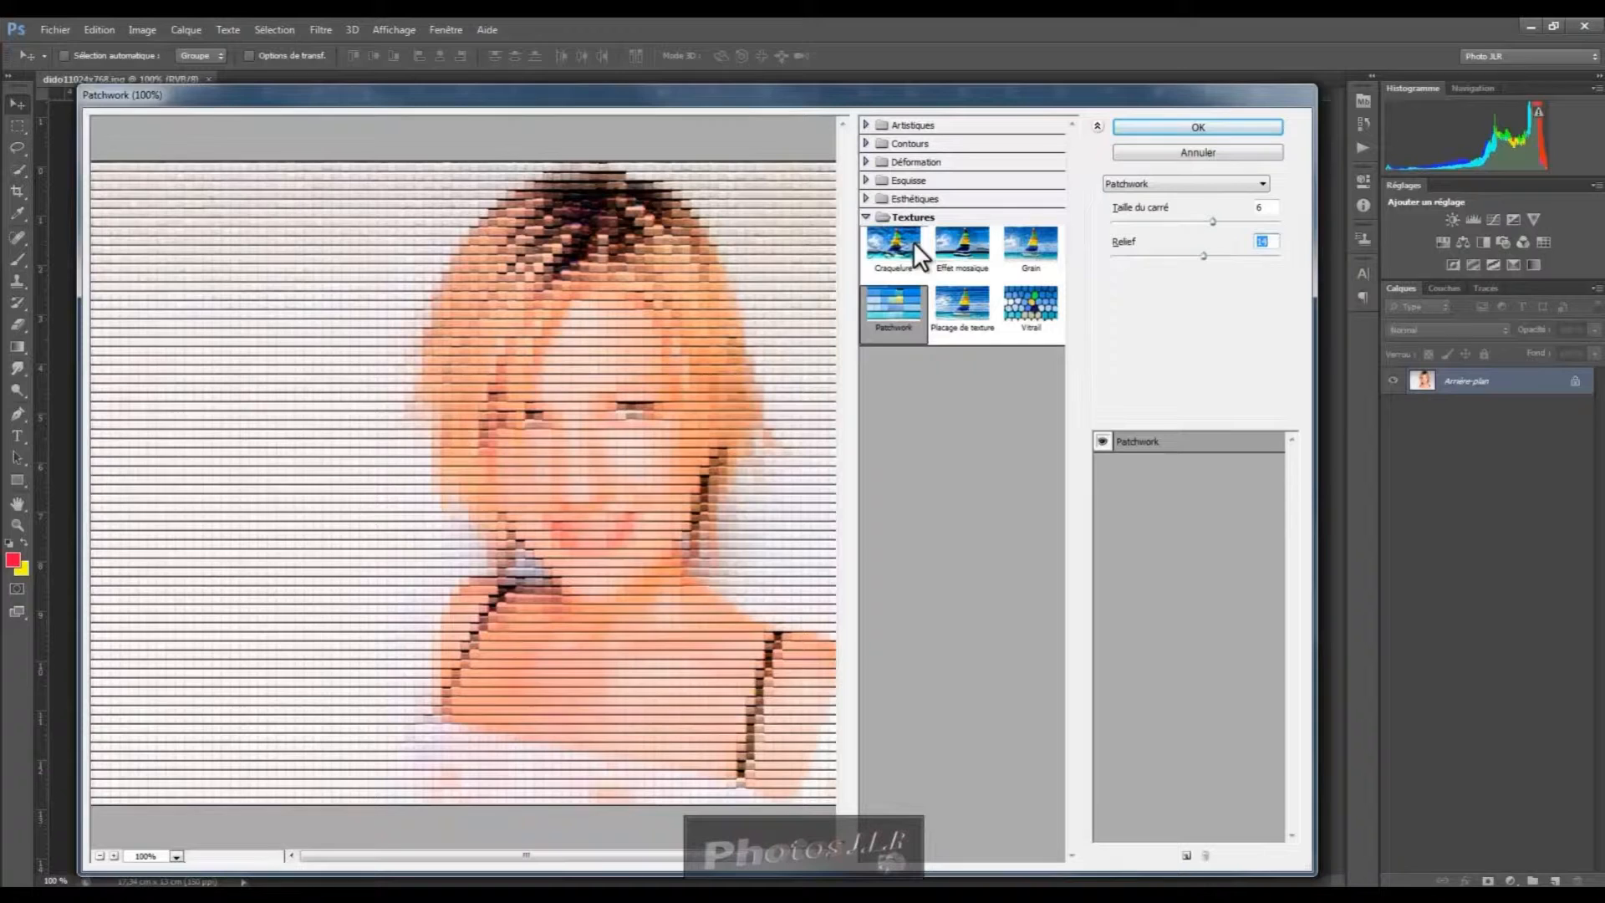
Preview the Placage de texture filter with the textures Brique, Sac, Grès and Toile one after another
click(962, 314)
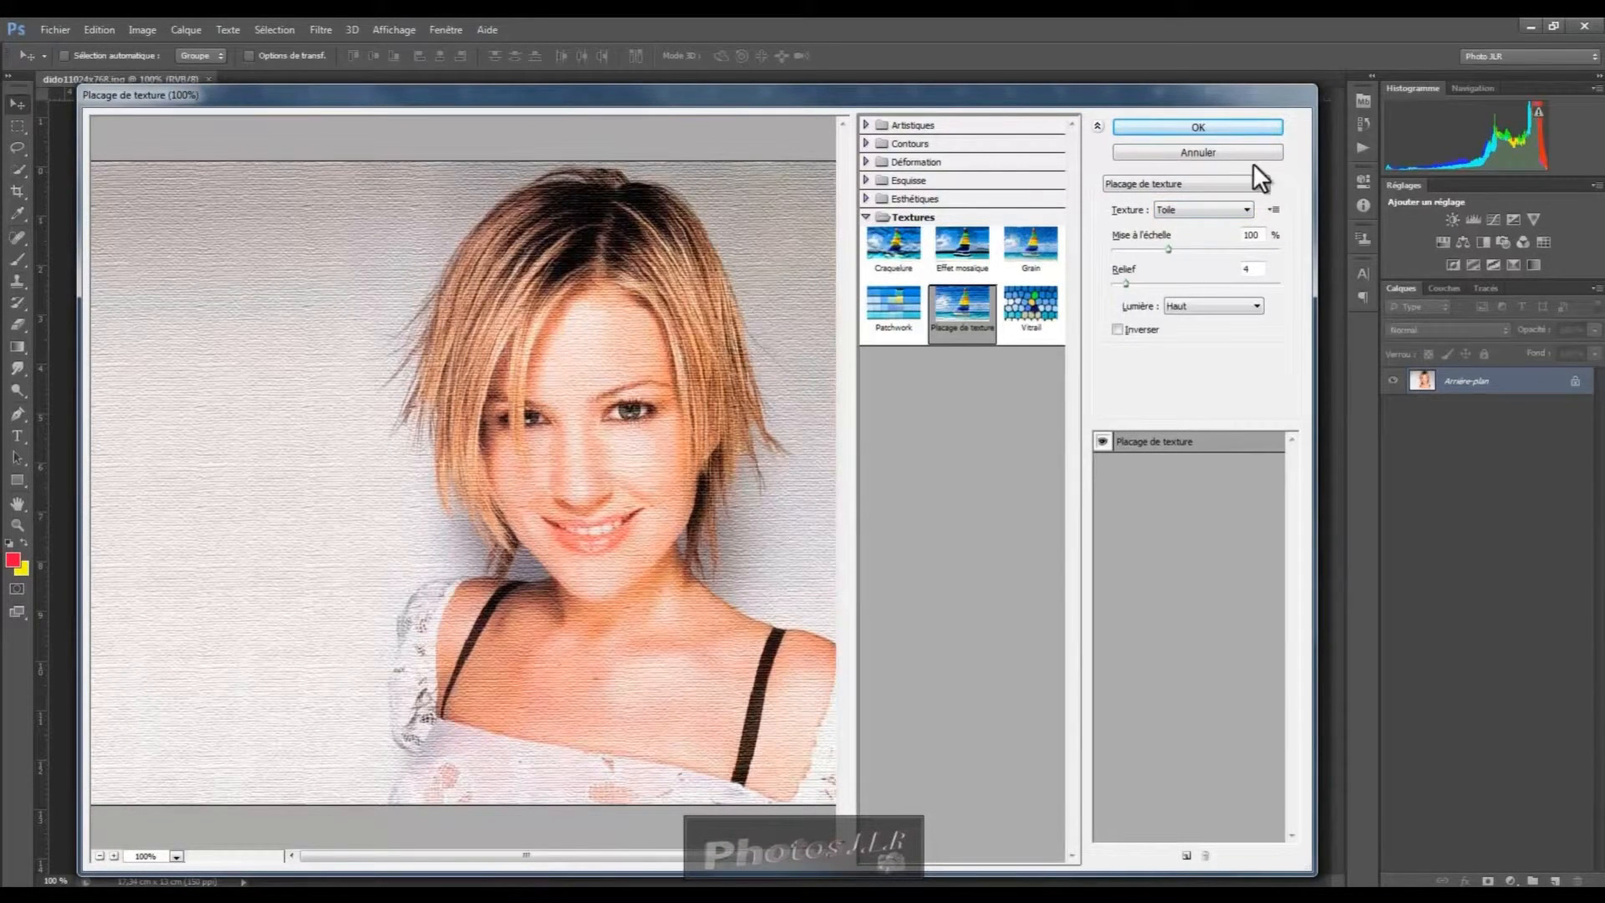
click(1247, 207)
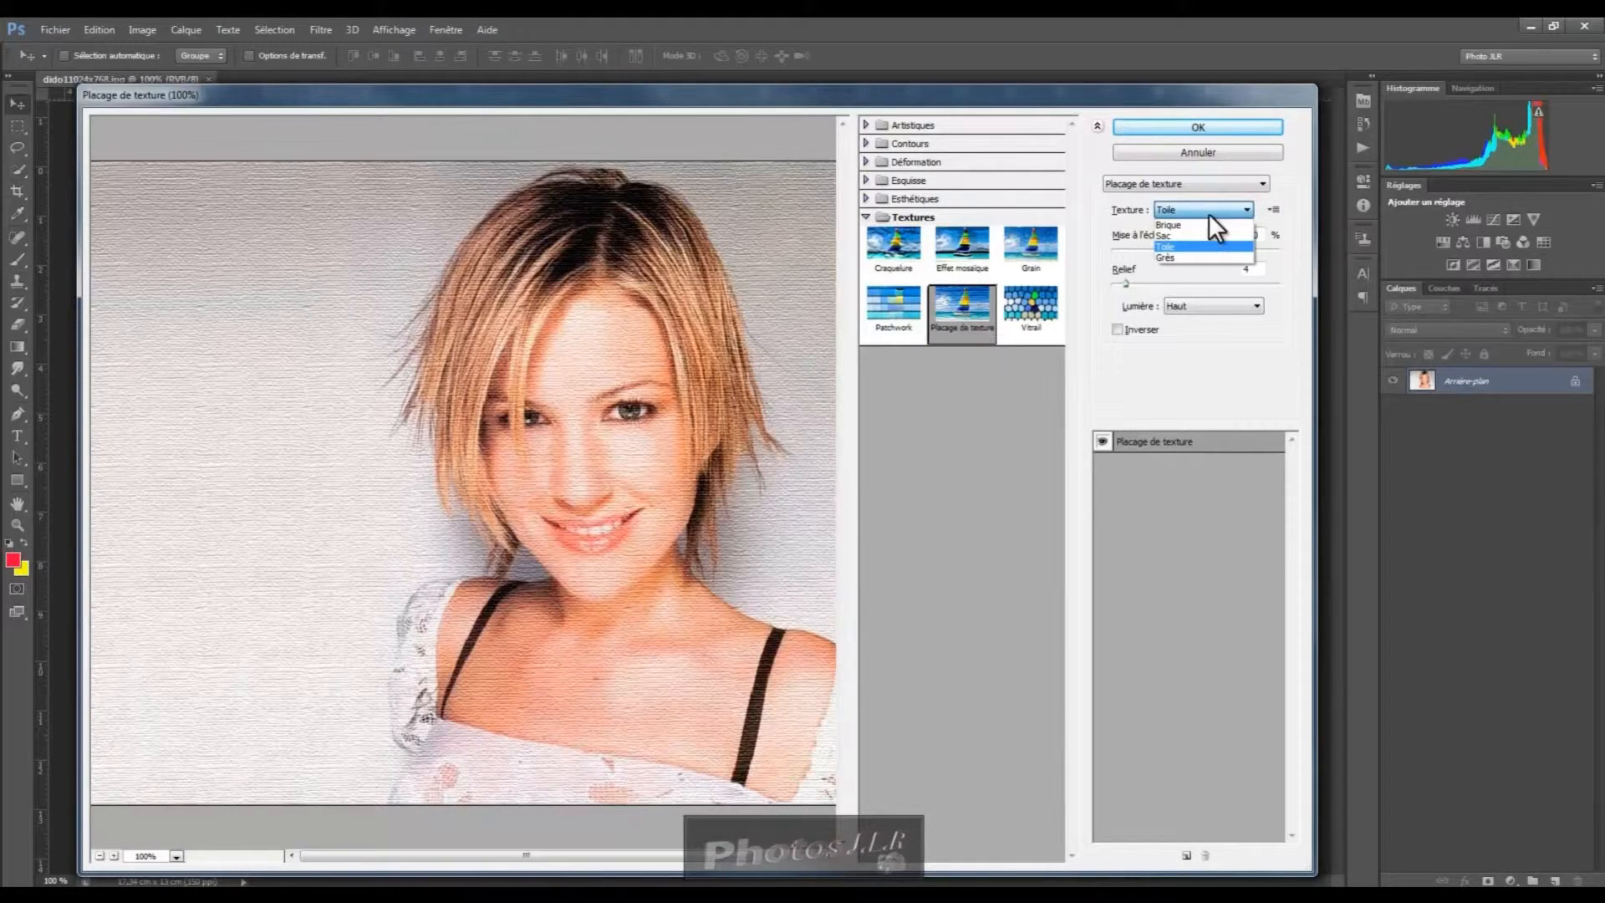
click(1163, 222)
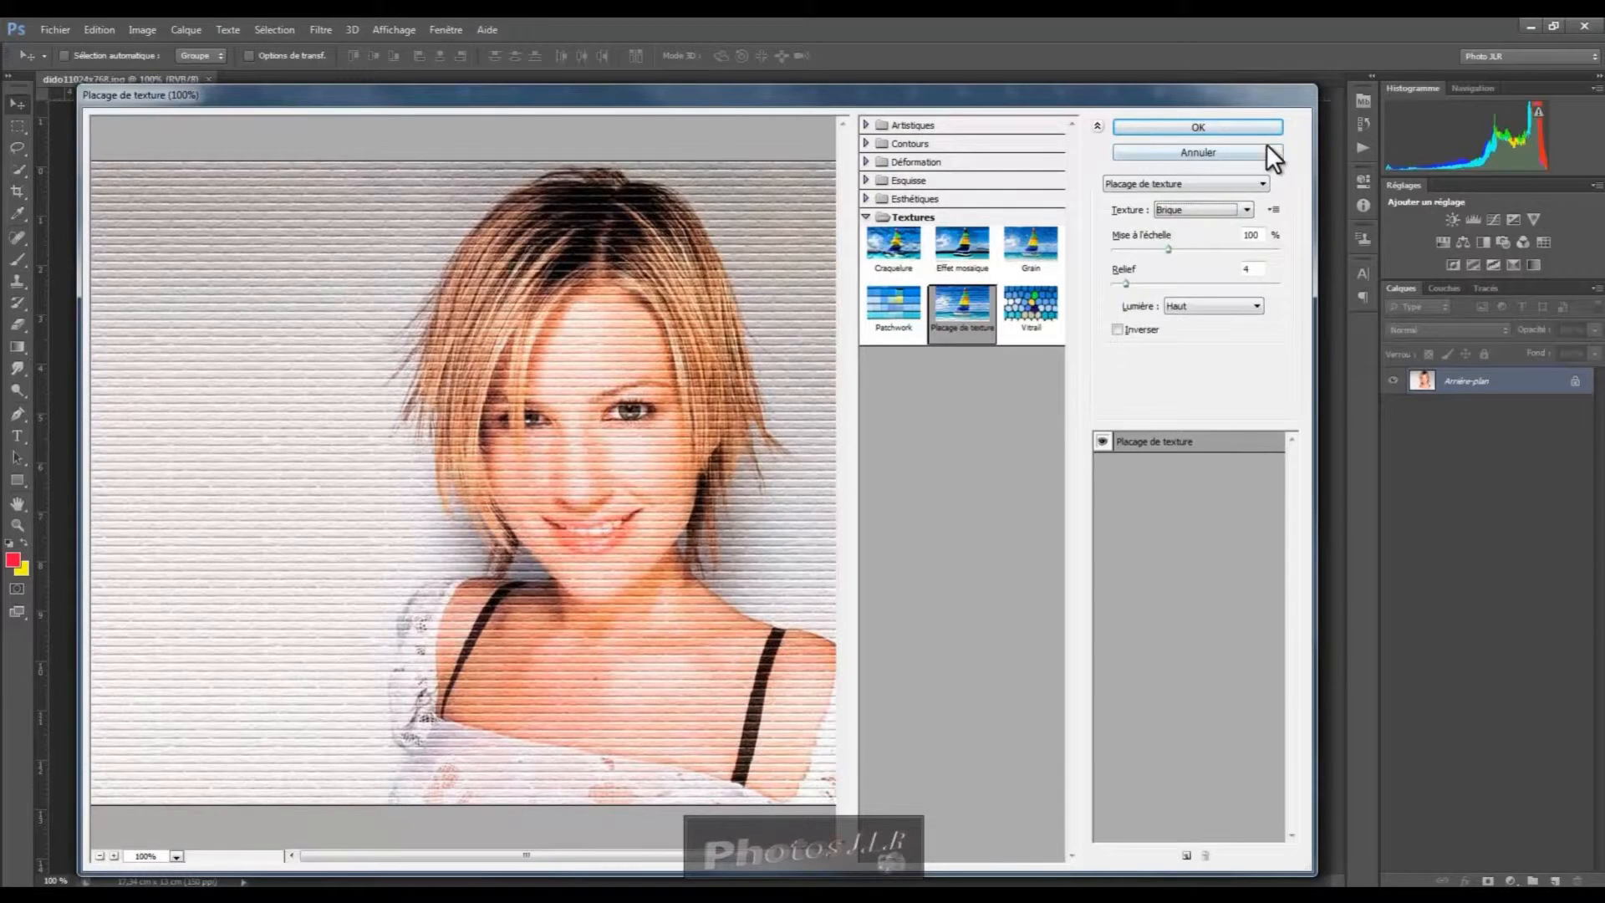
click(1247, 208)
click(1181, 234)
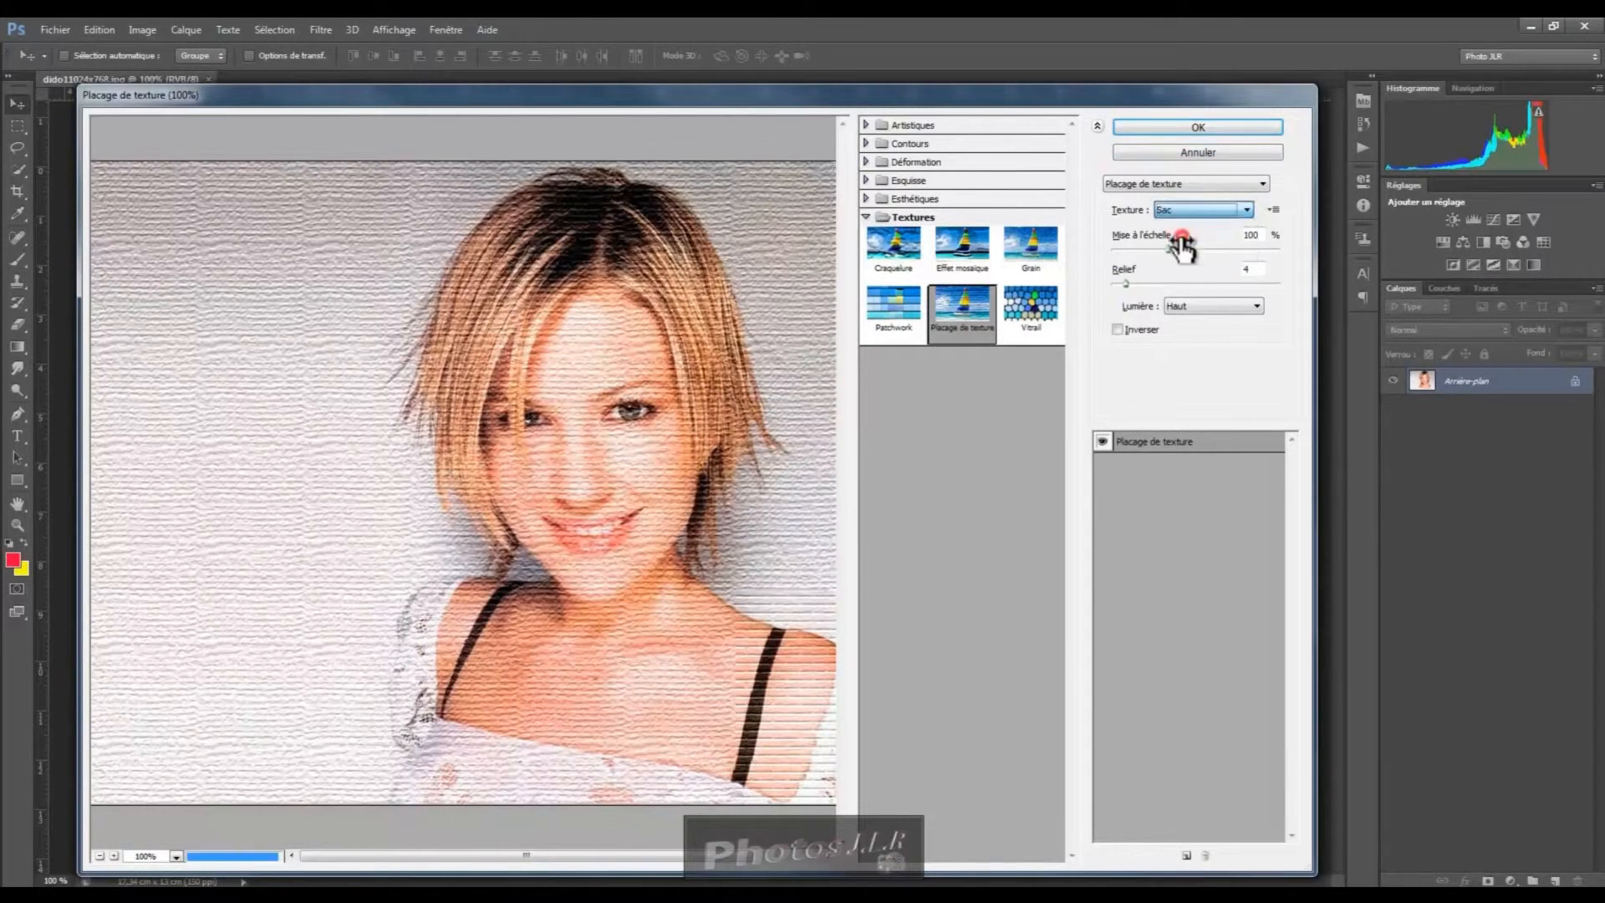
click(1246, 204)
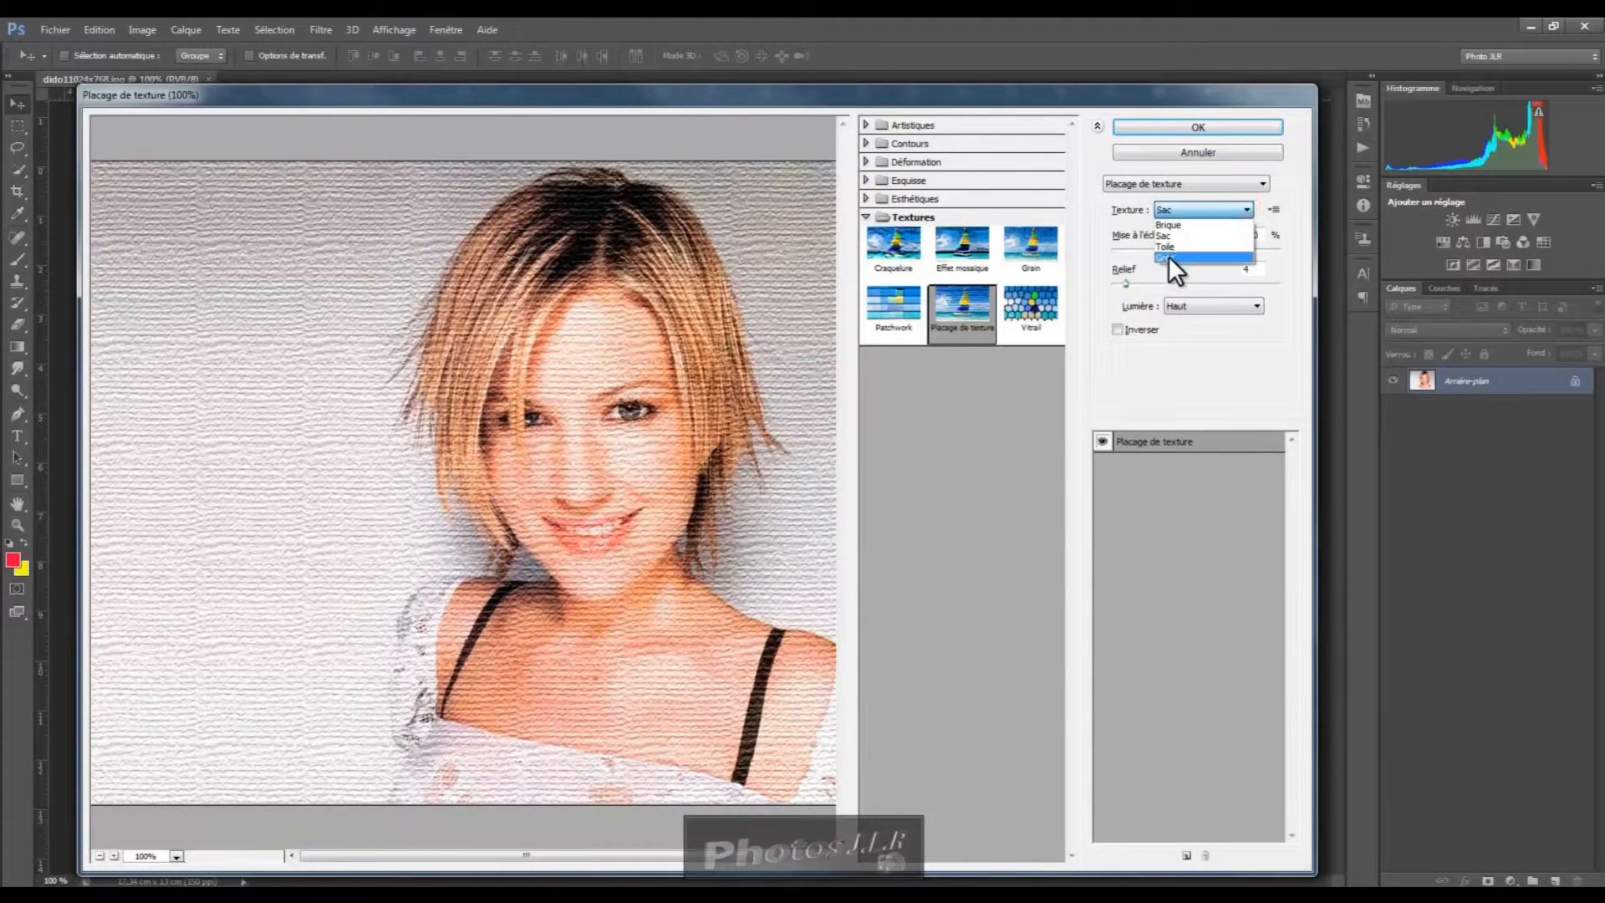
click(1167, 257)
click(1246, 204)
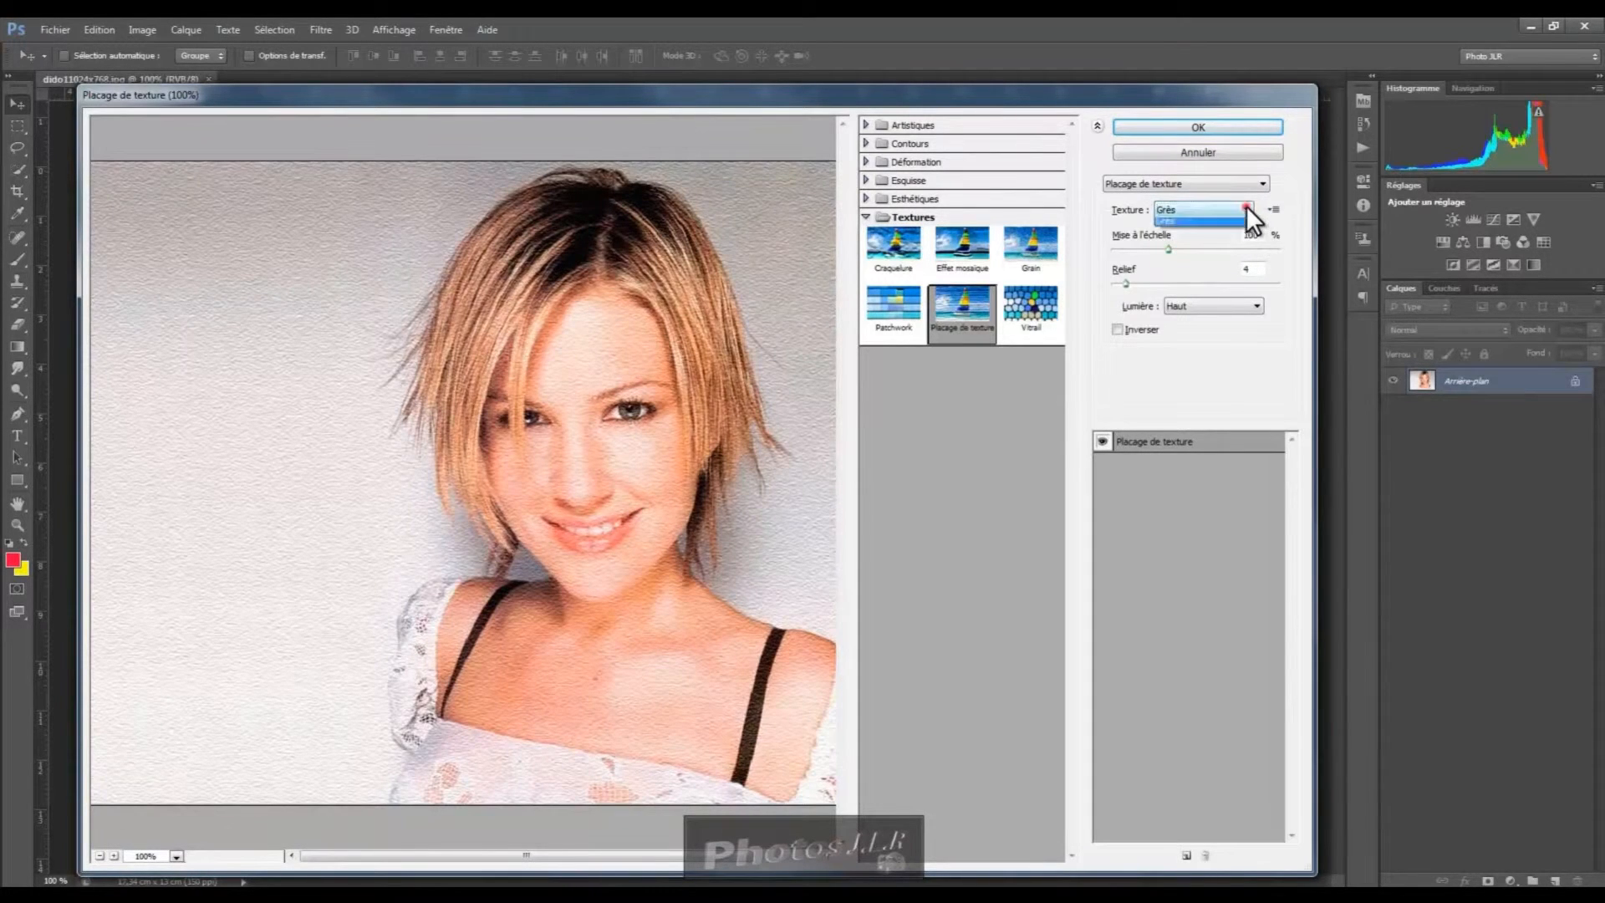
click(1173, 245)
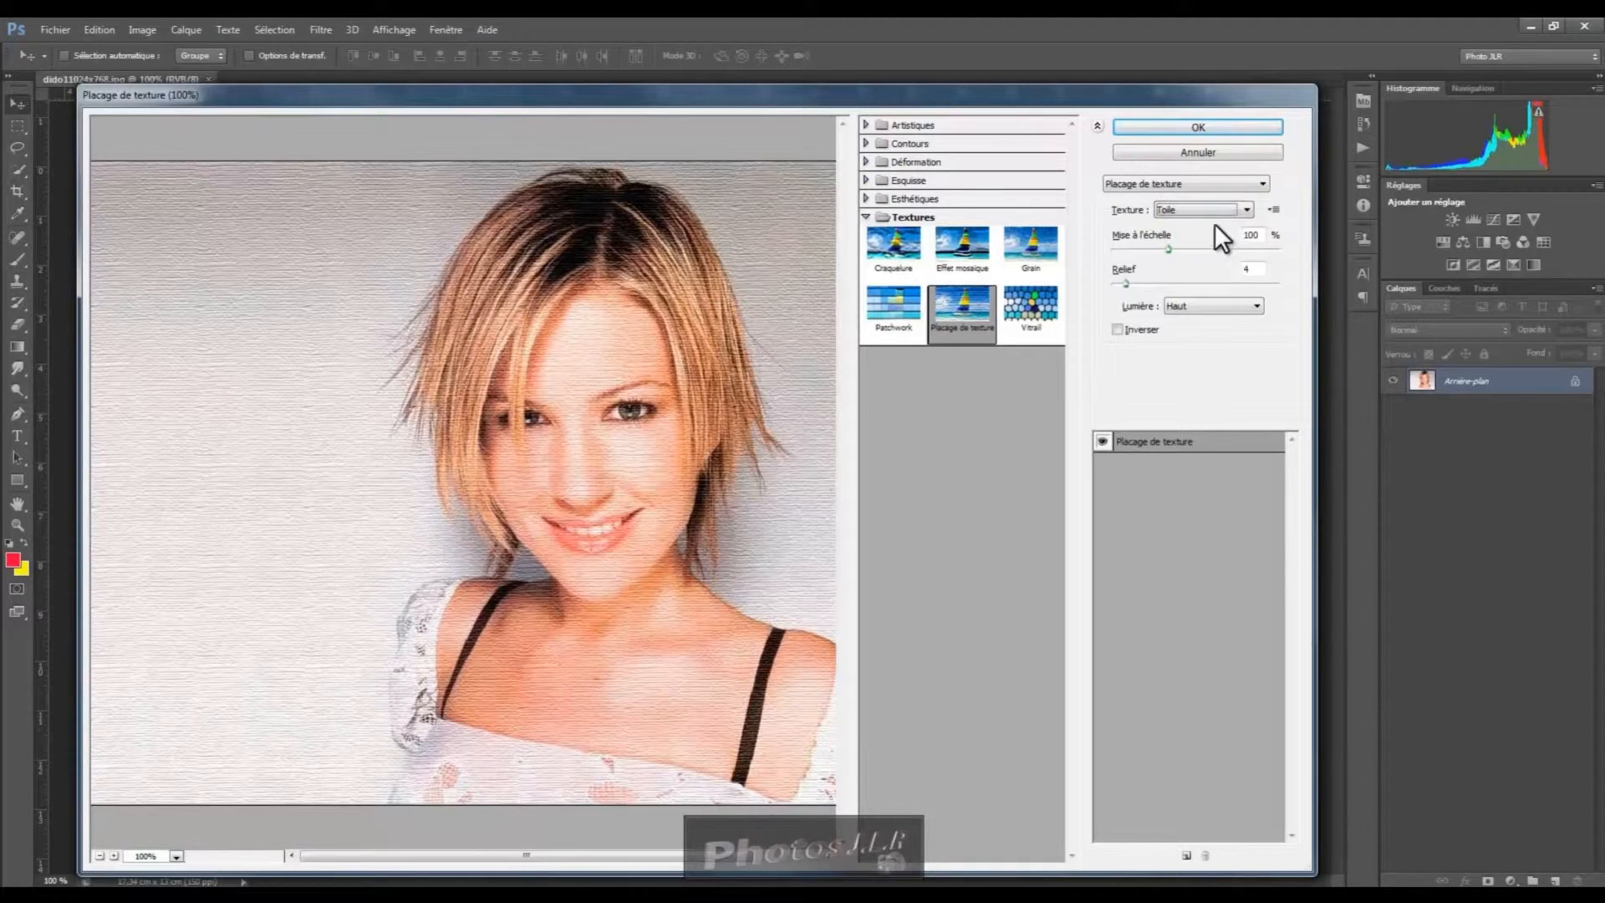
Try a low Mise à l'échelle on the Toile texture, followed by 175 % with Relief 11
drag(1169, 249, 1106, 249)
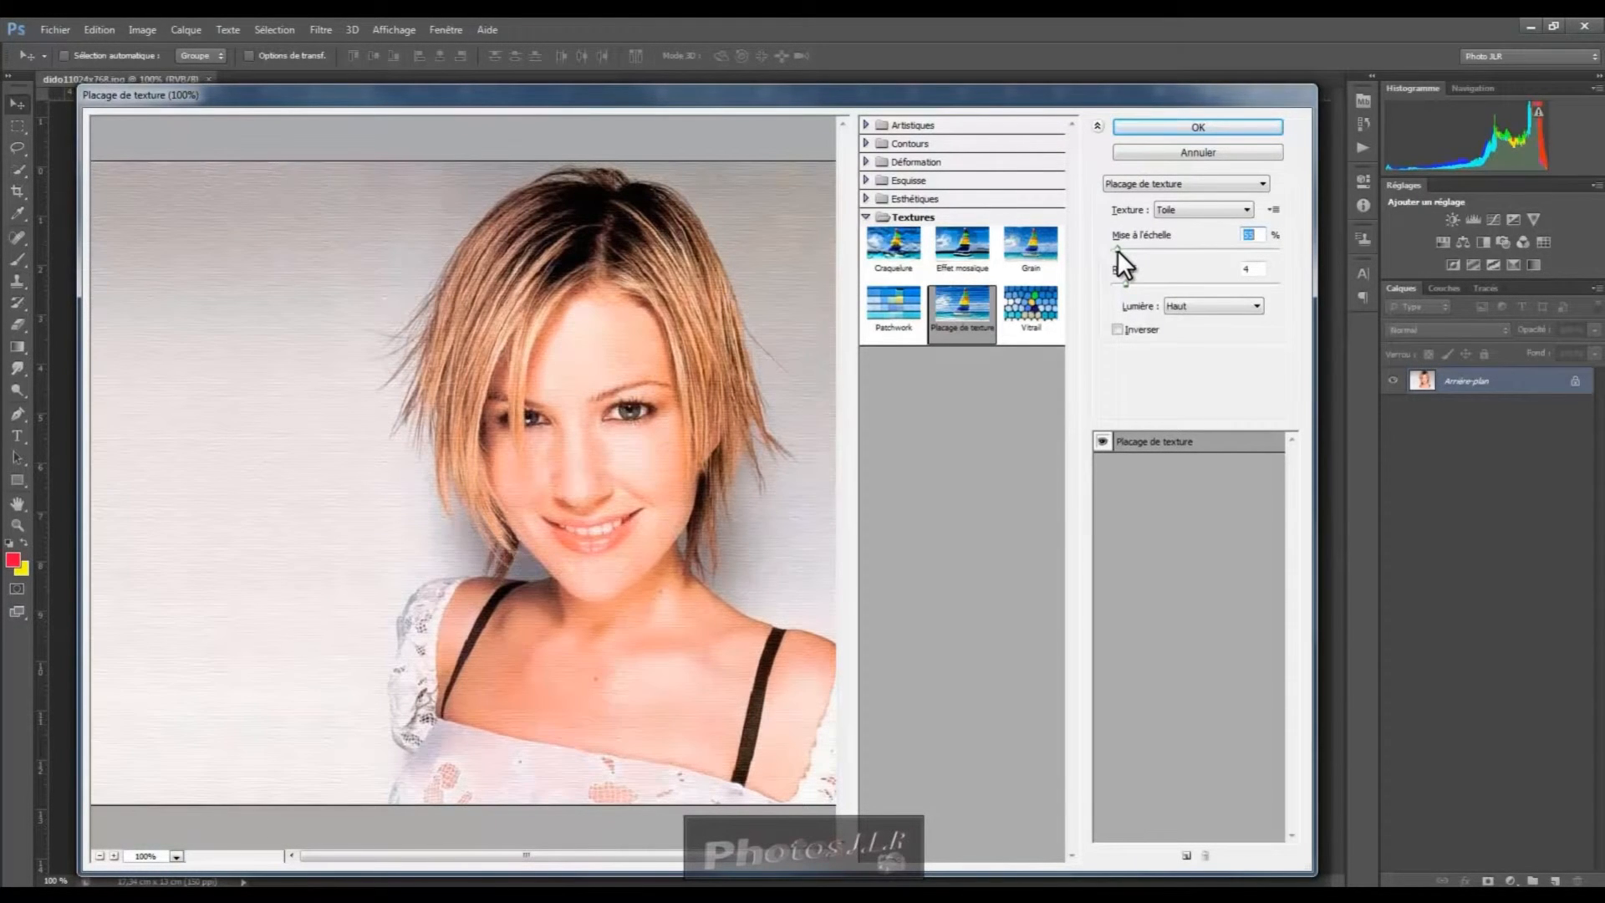
drag(1111, 251, 1251, 254)
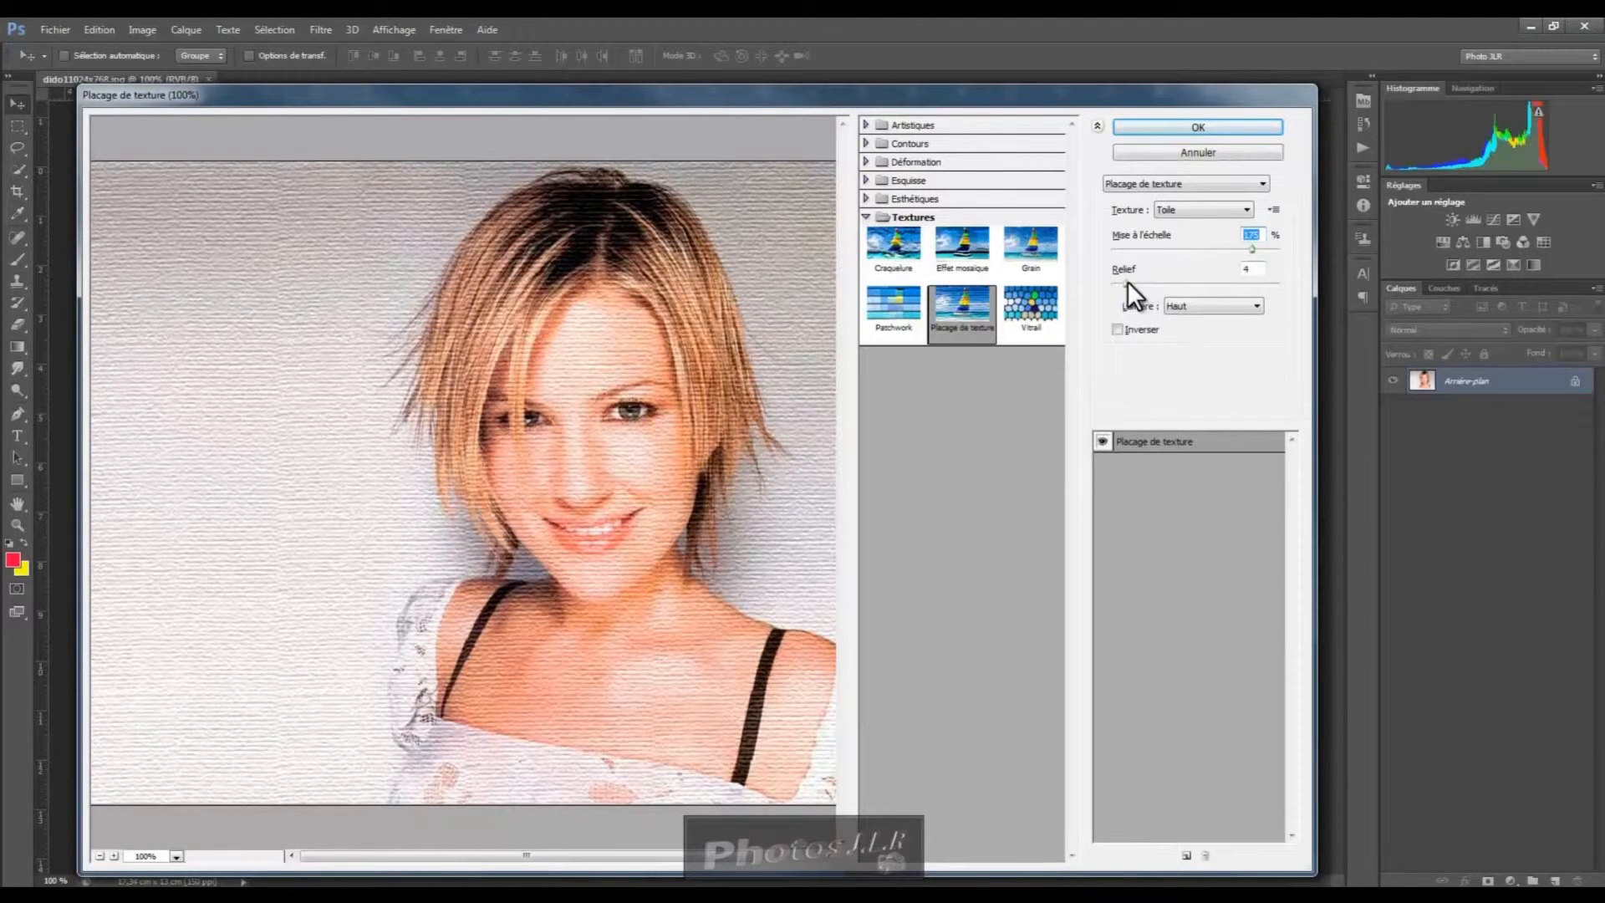
drag(1125, 283, 1150, 283)
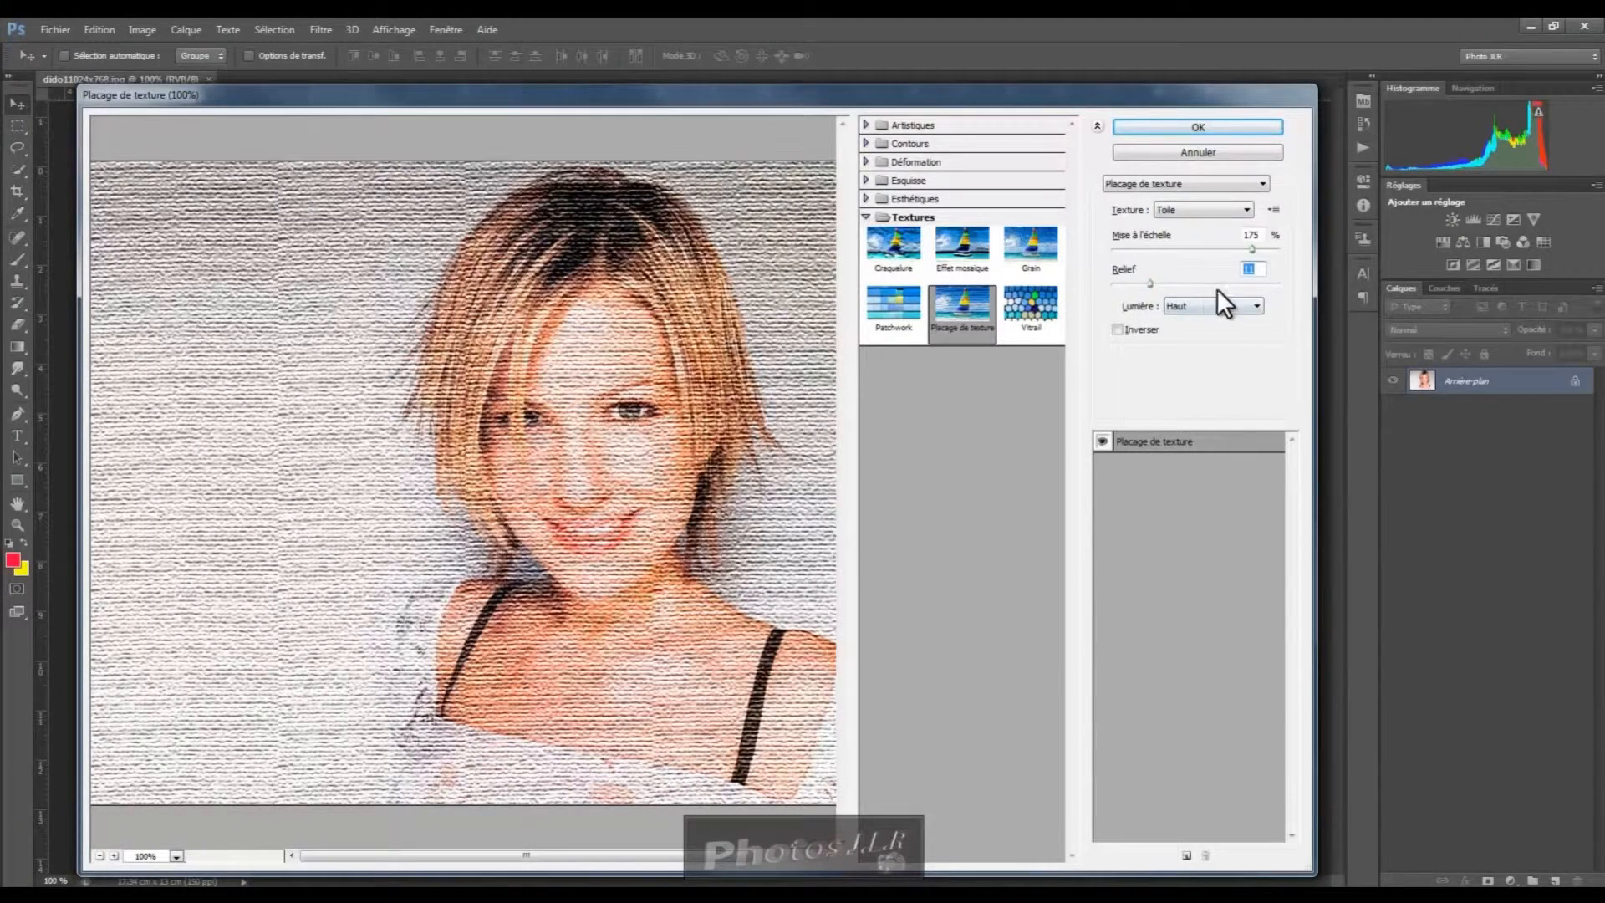
Set the texture's light direction to Bas and invert the texture
click(1259, 304)
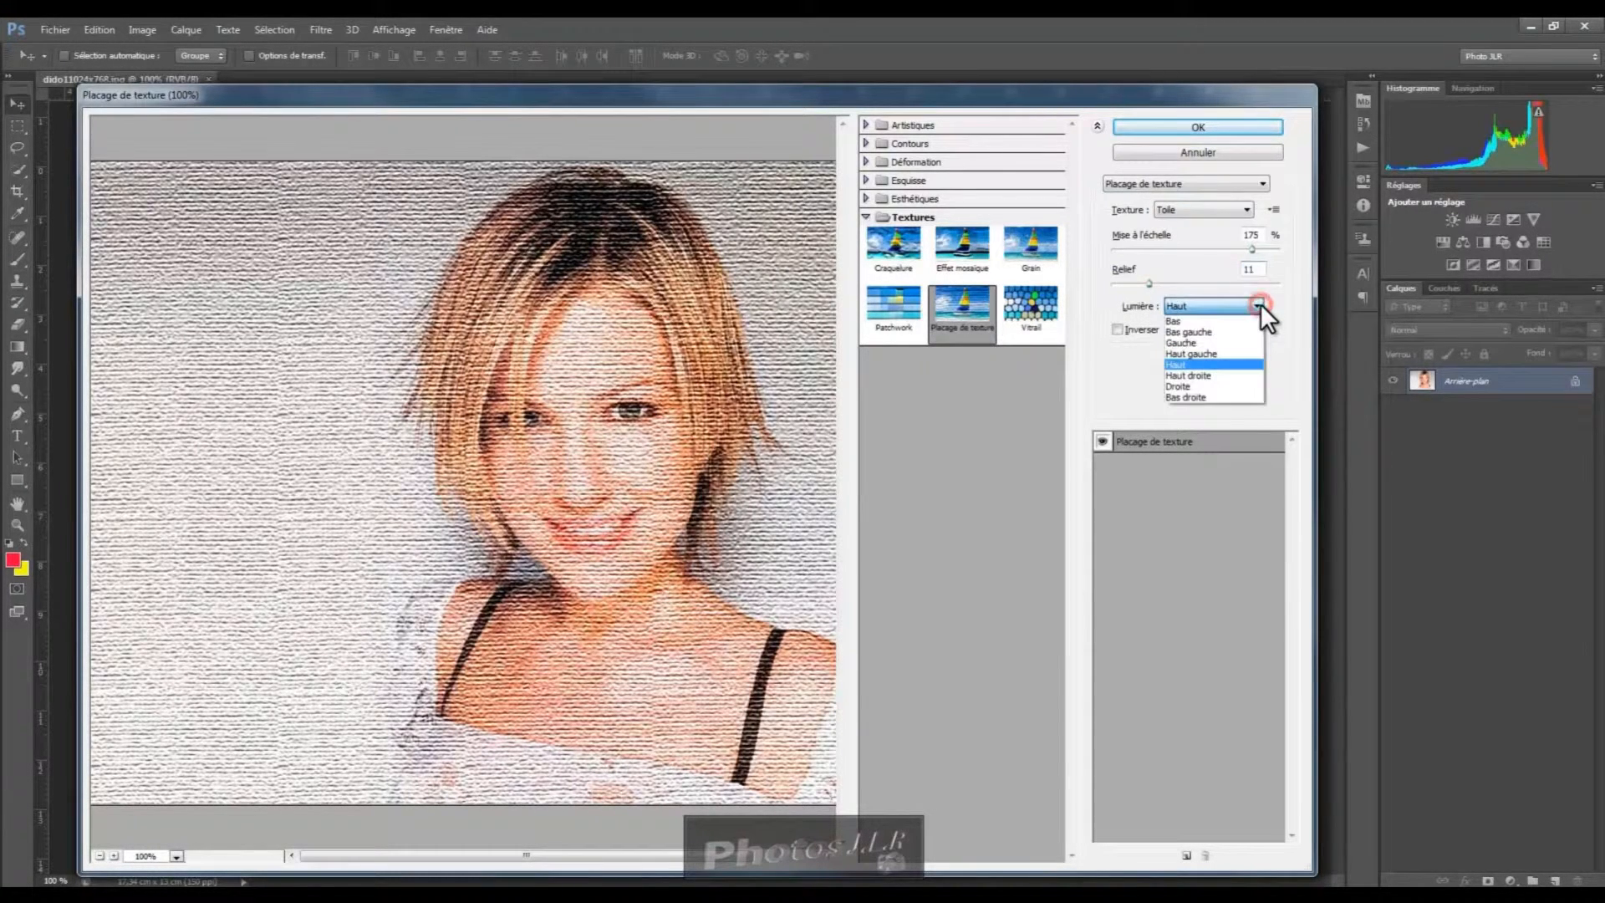
click(1187, 322)
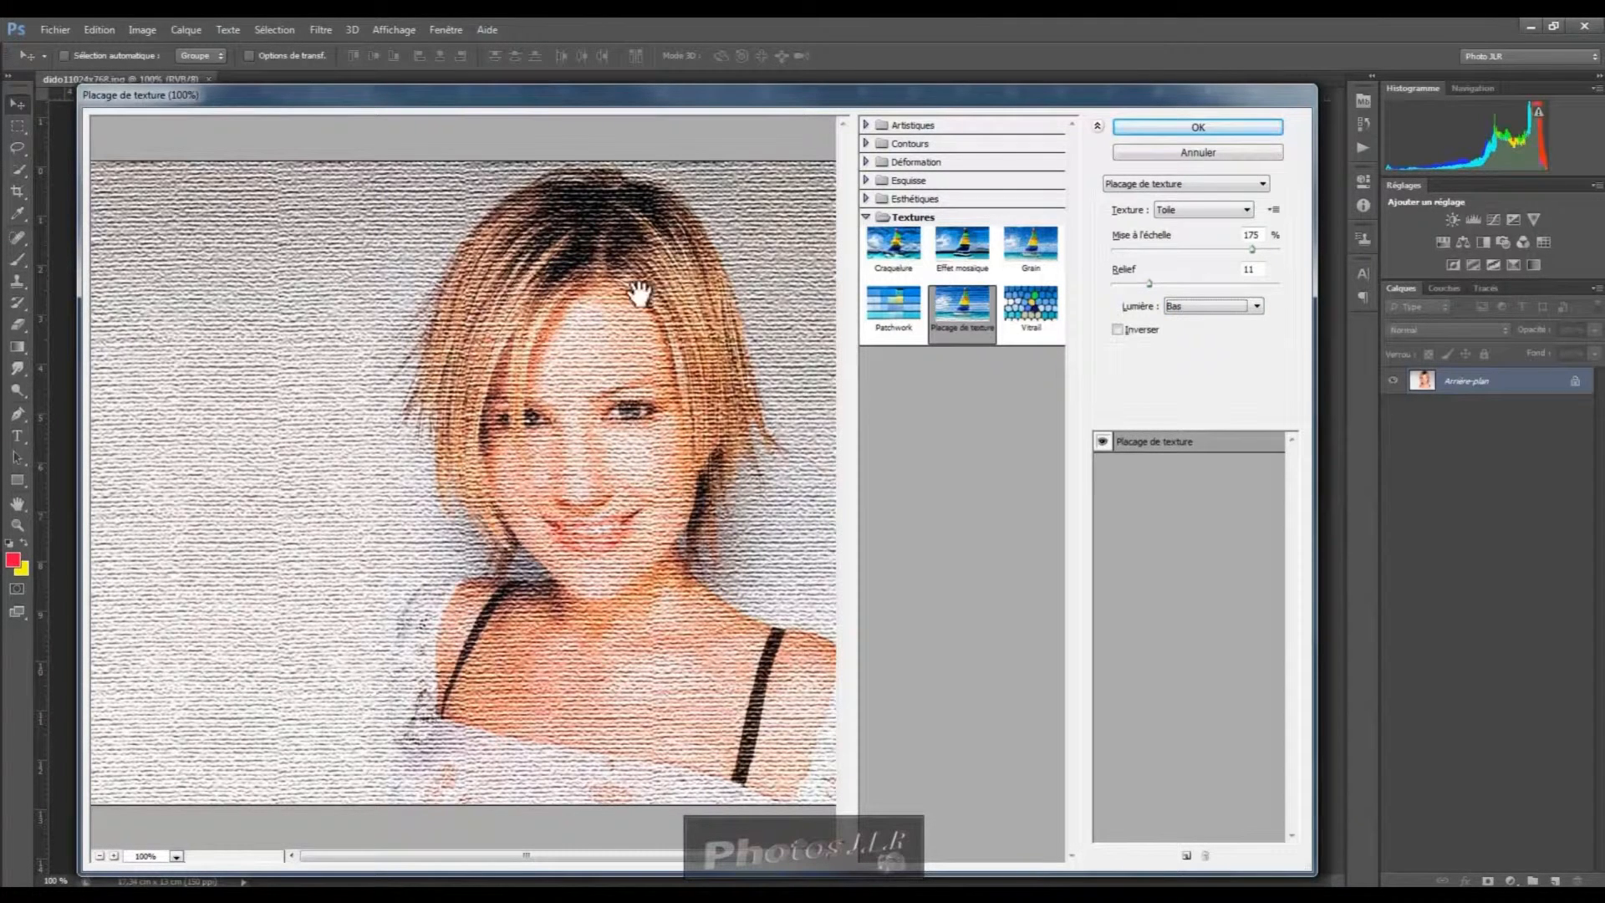
click(1259, 308)
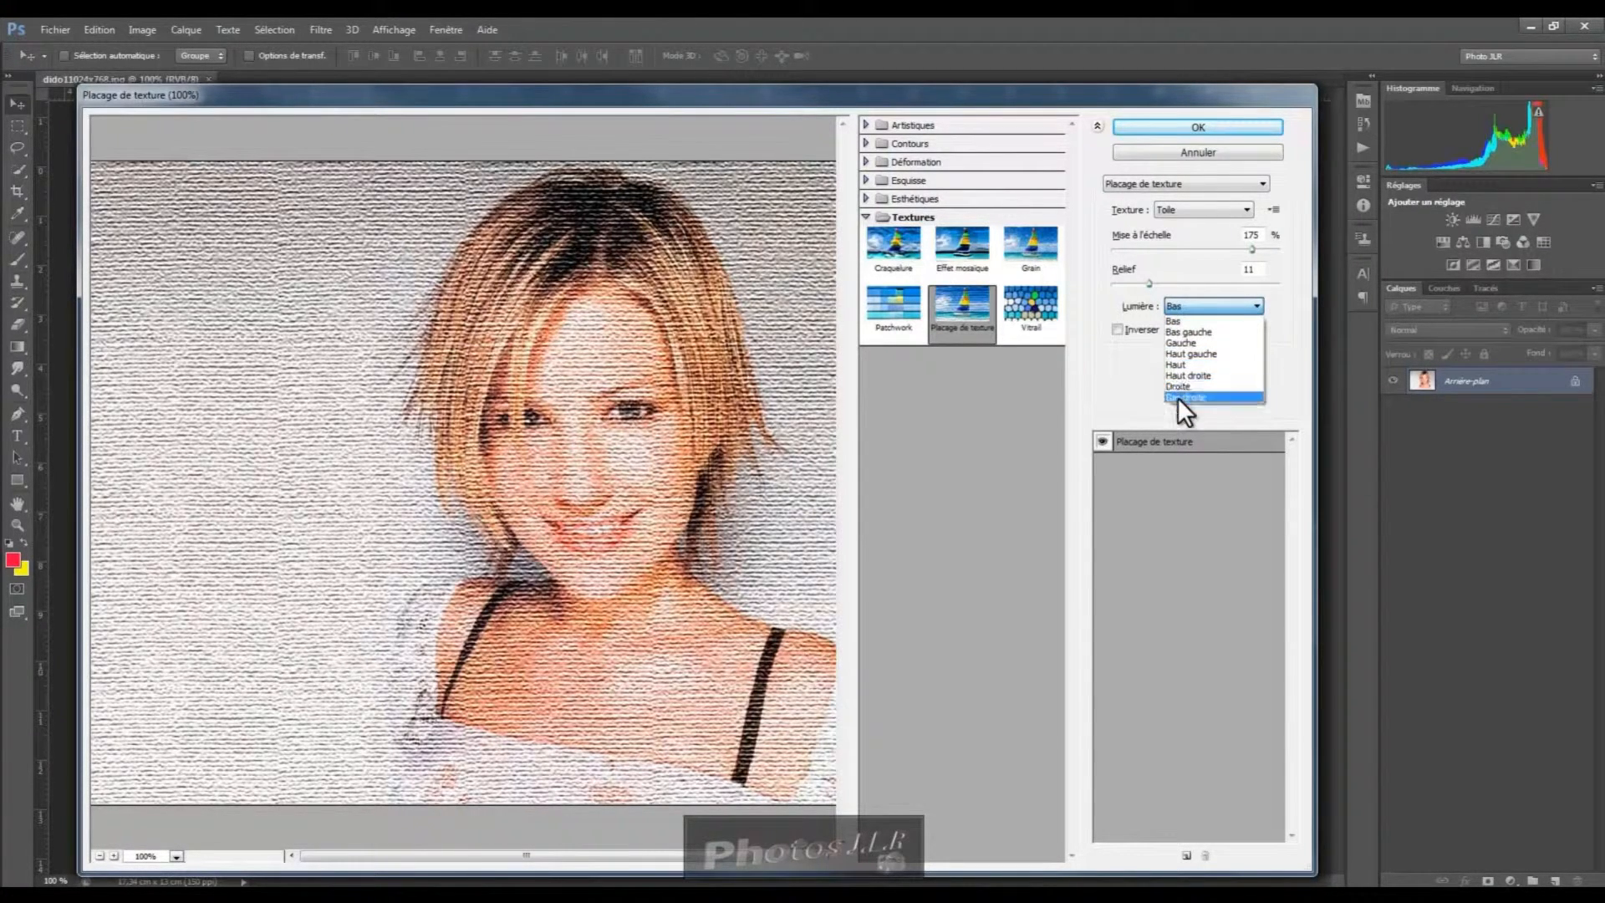
click(1127, 372)
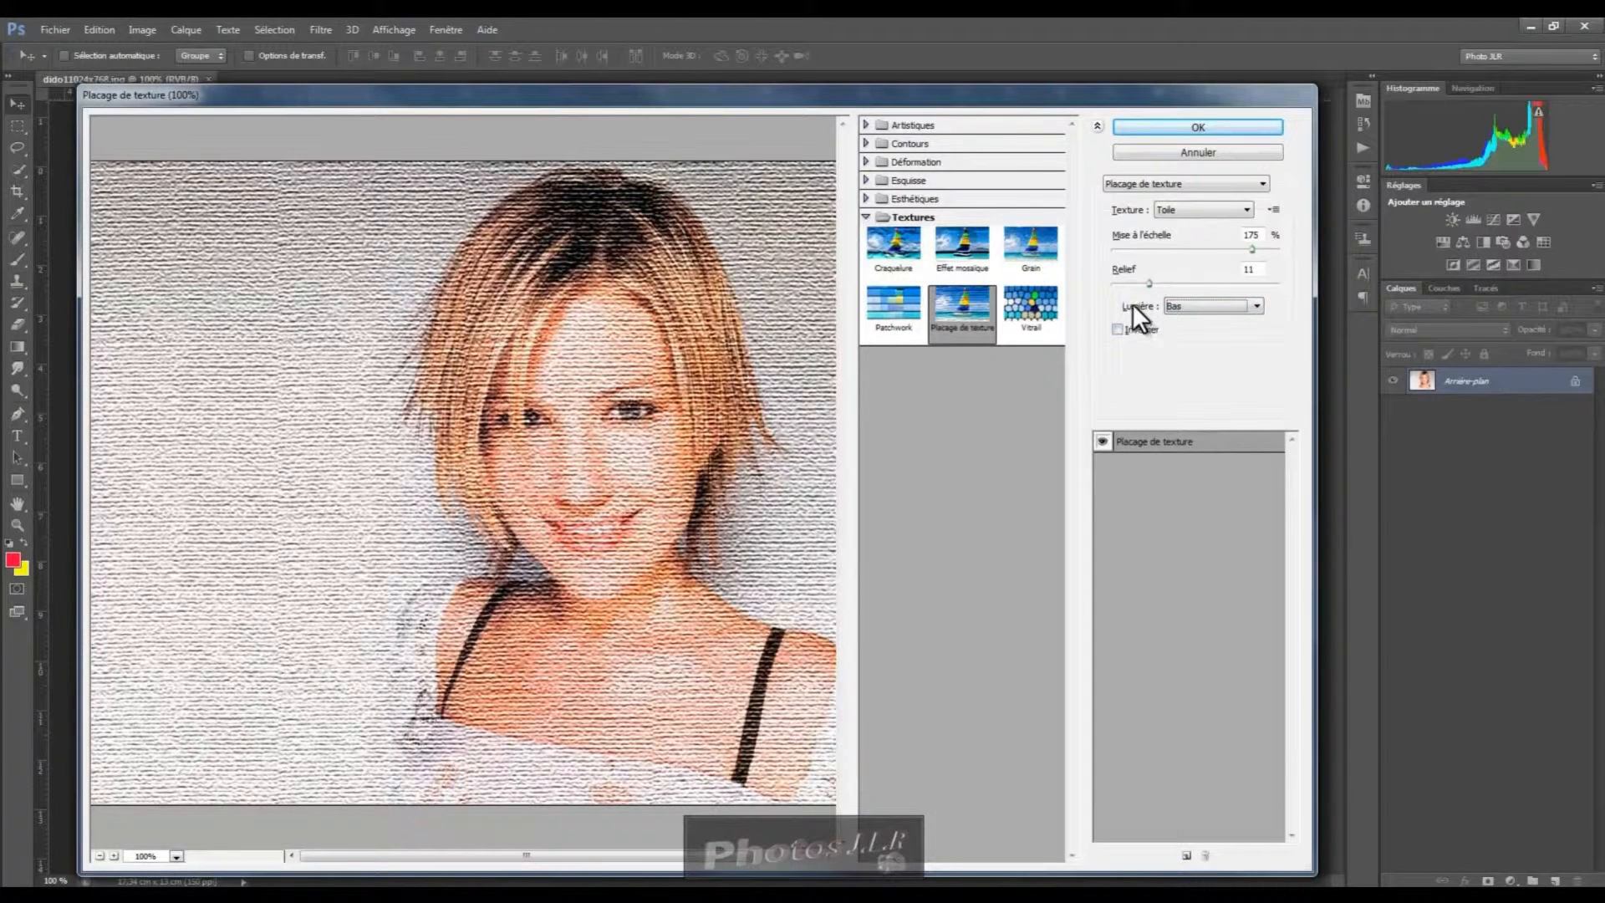
click(1118, 328)
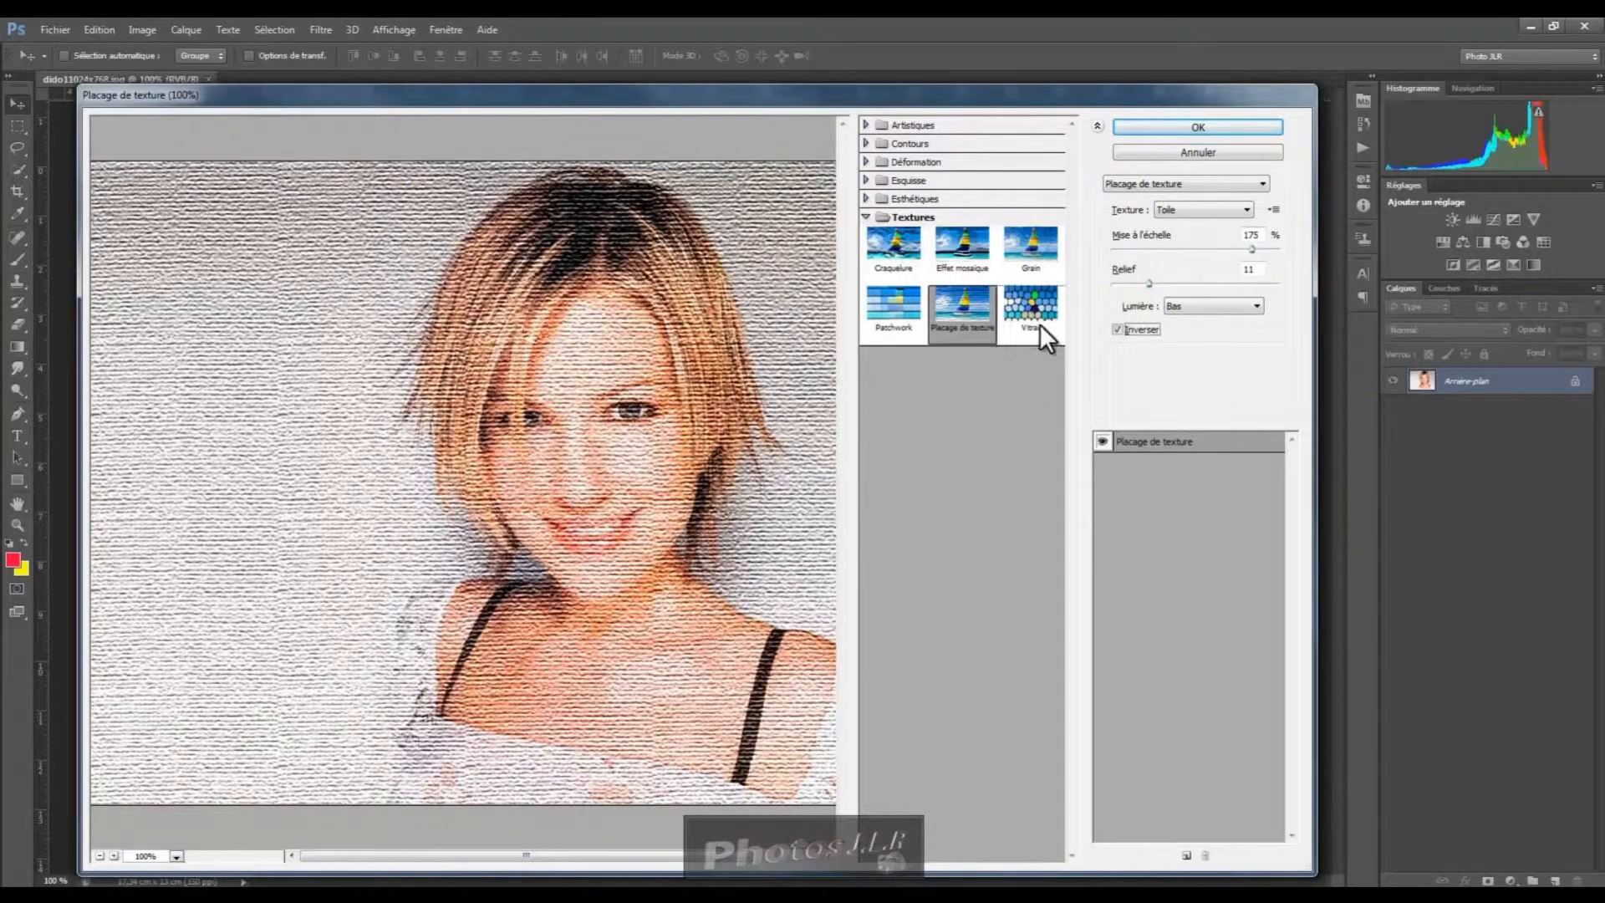
Preview the Vitrail filter, leave the gallery without applying it, and set the foreground colour to light grey d6d3d4
click(1036, 300)
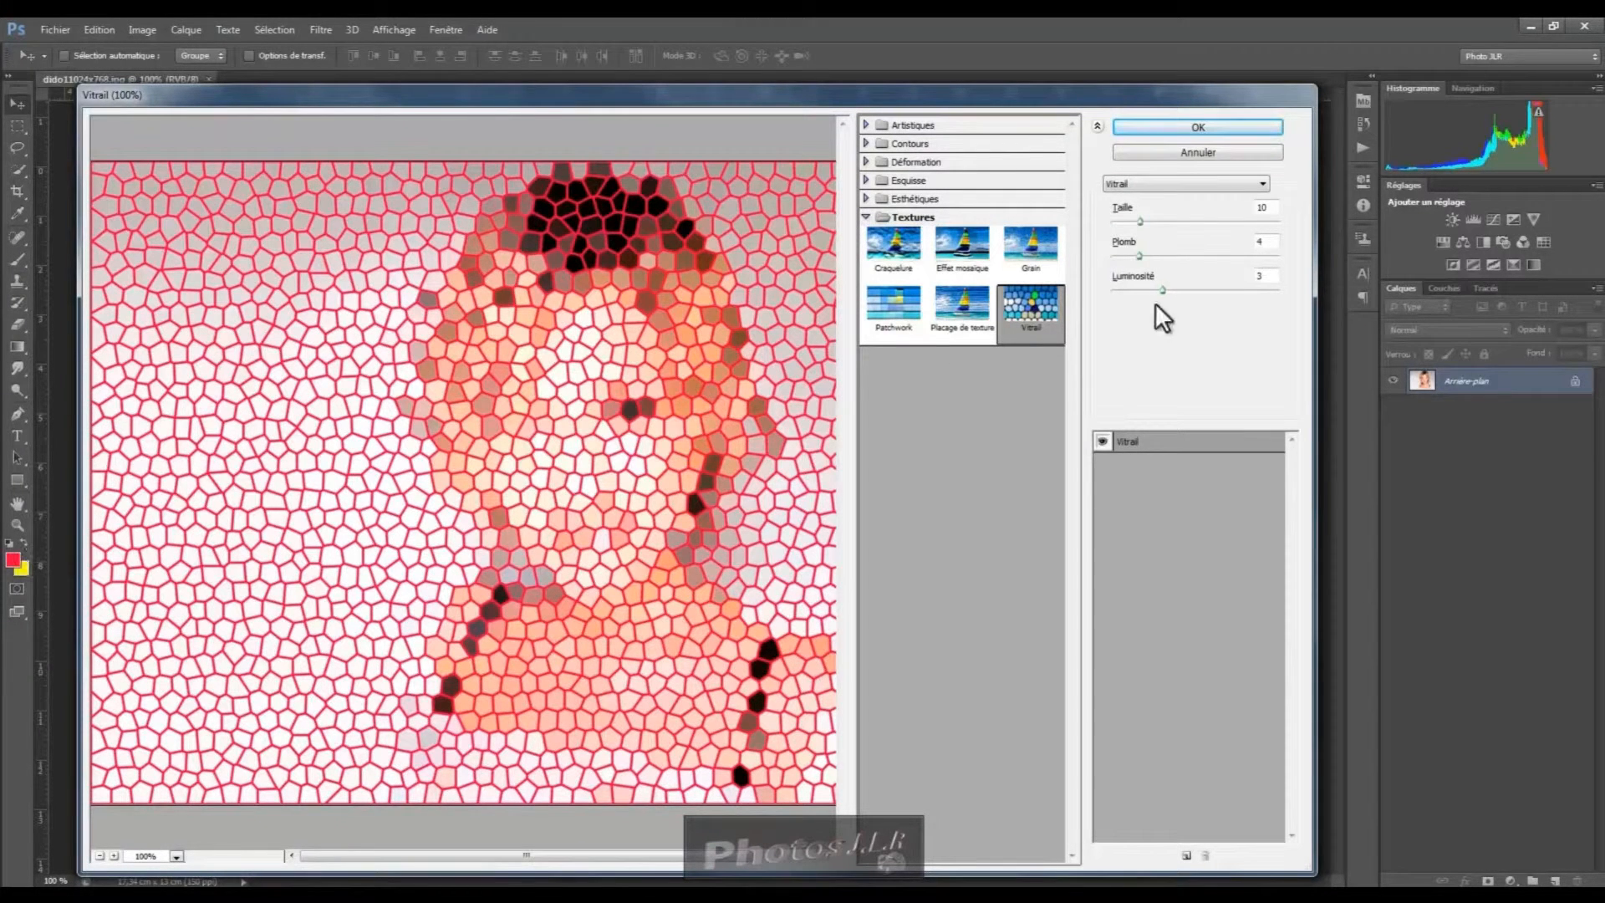
click(1237, 152)
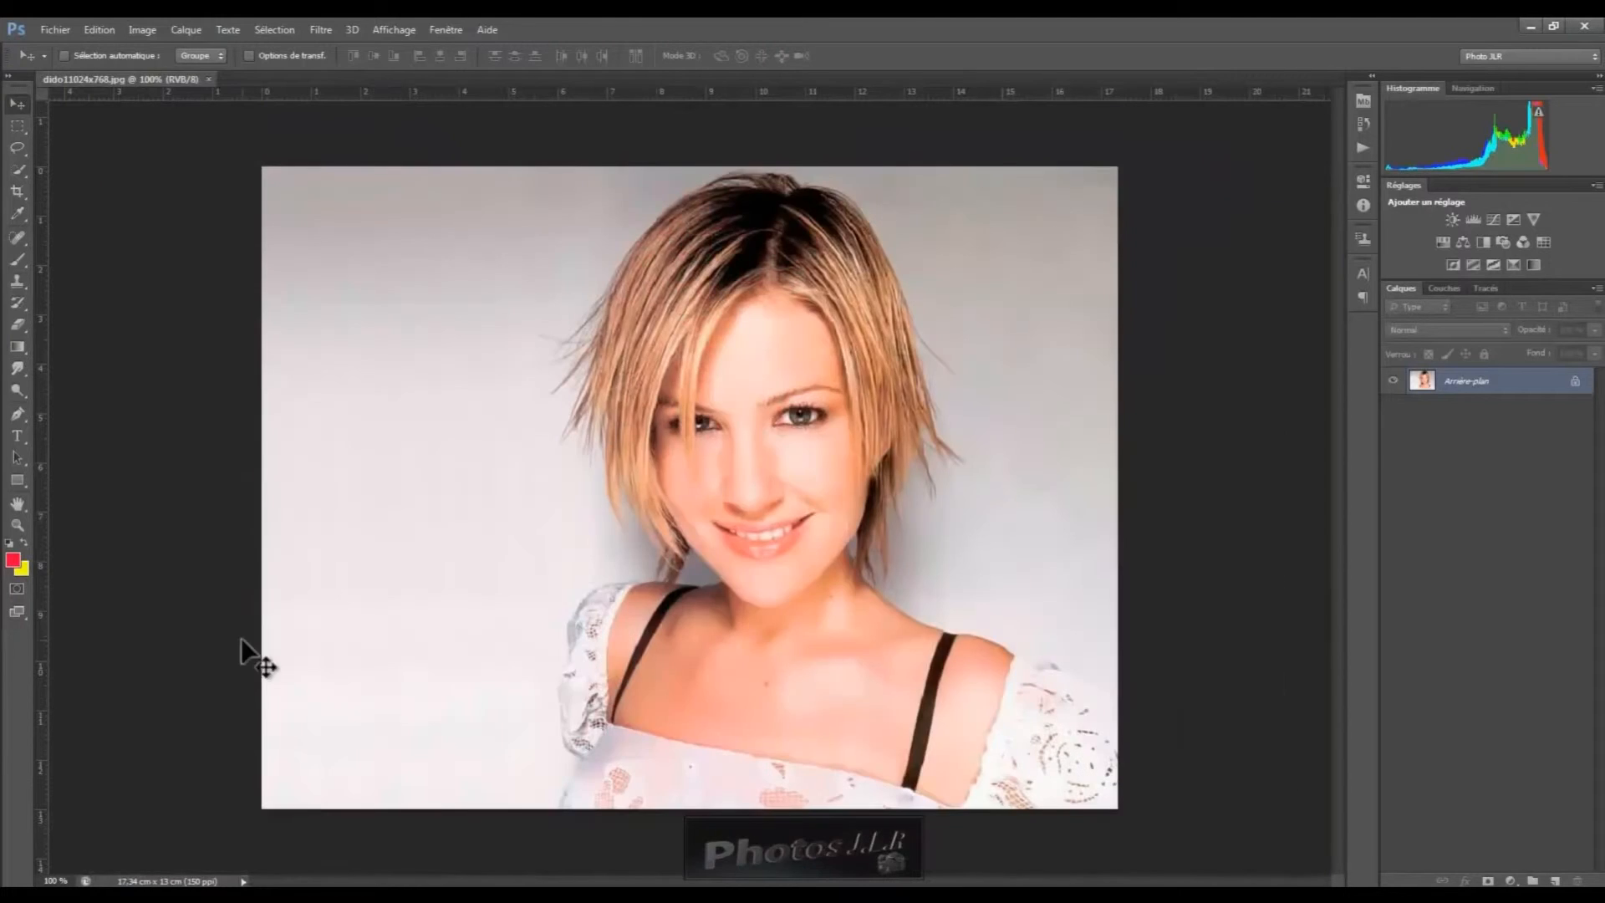
click(12, 557)
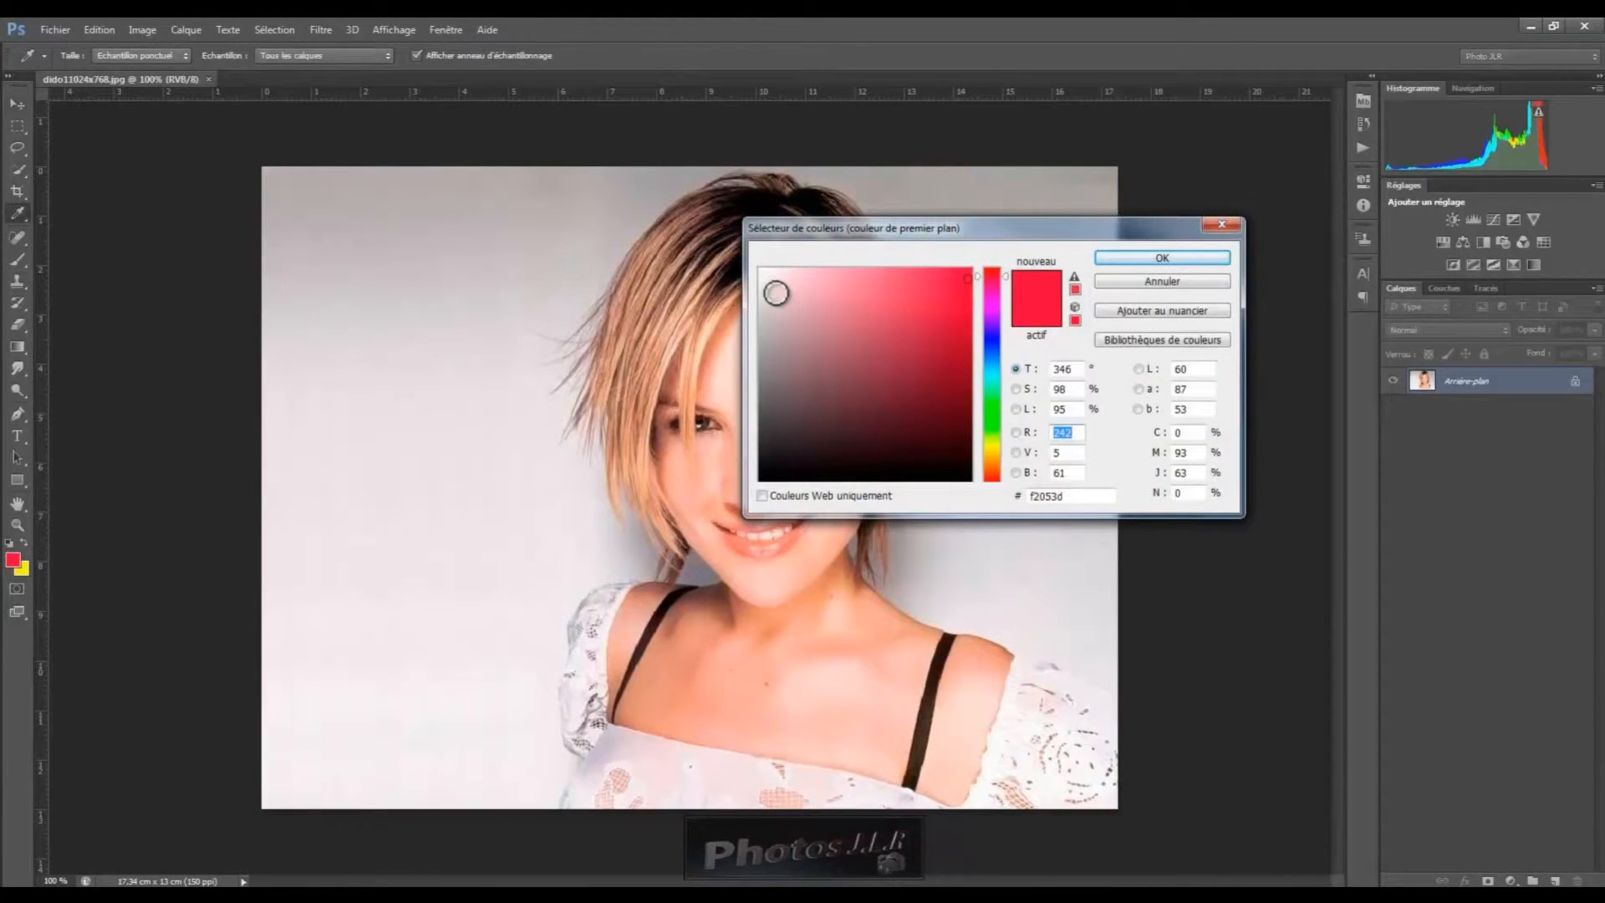
click(764, 314)
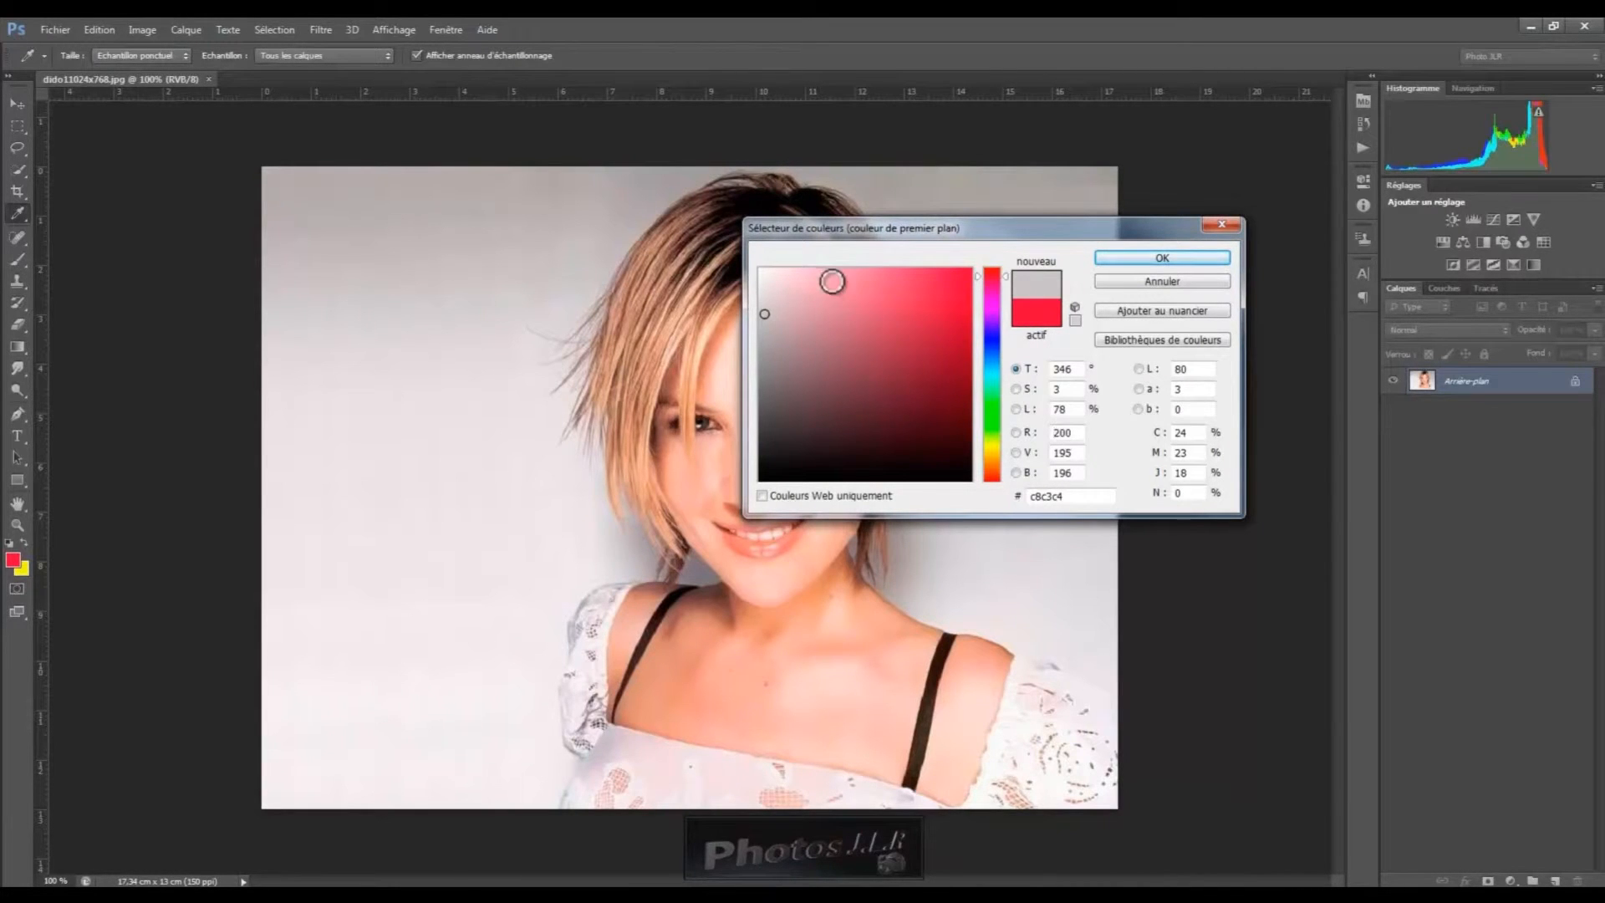
click(761, 301)
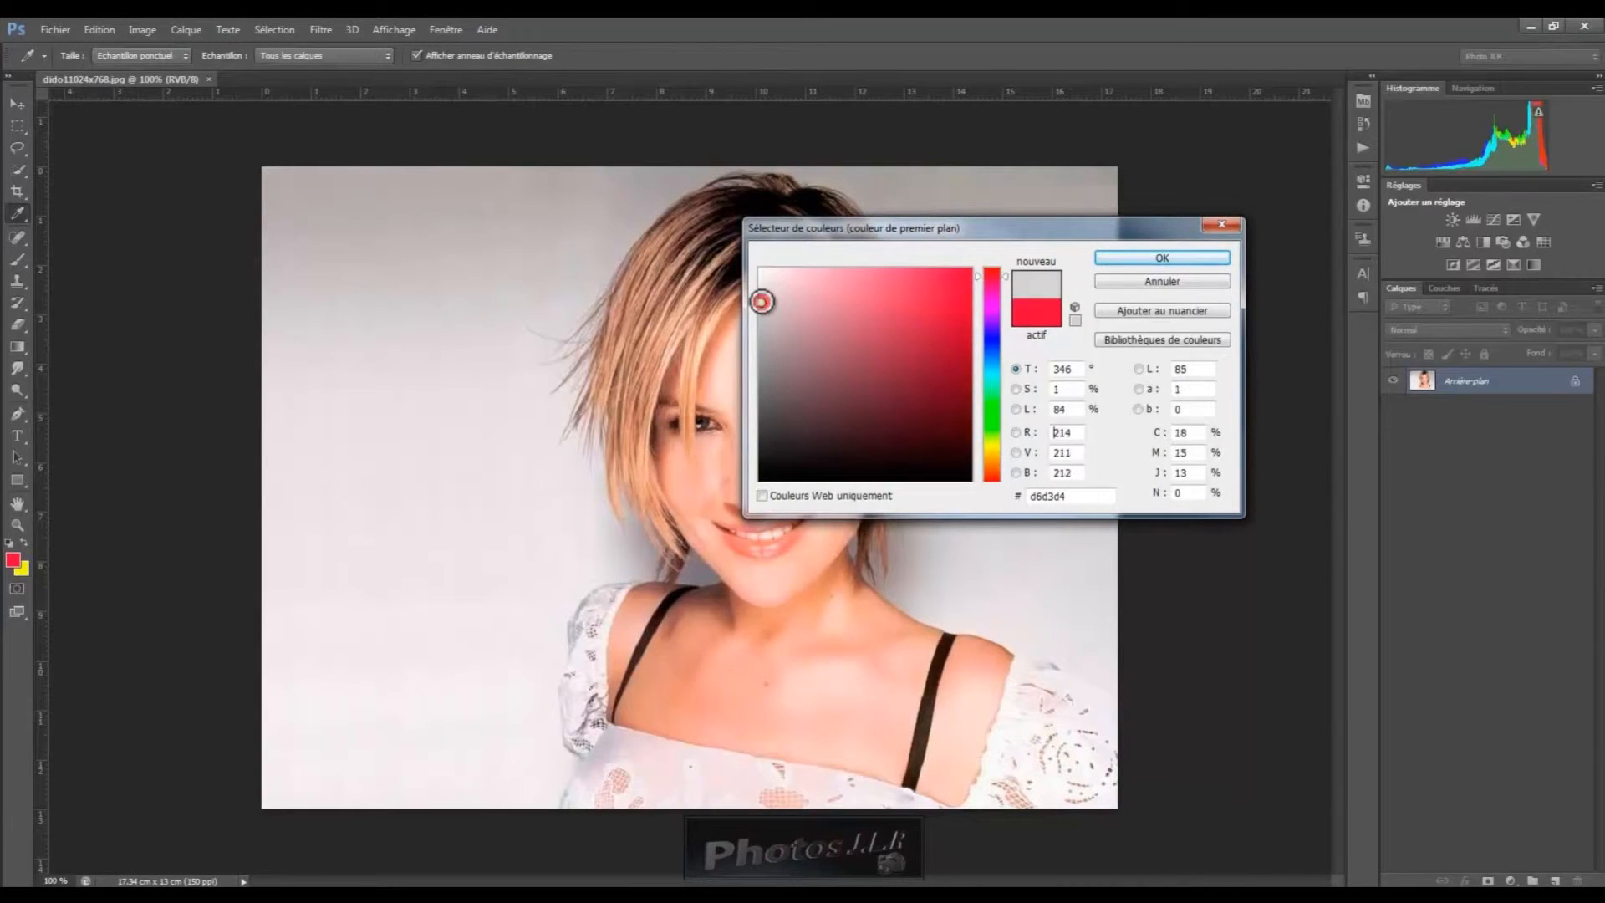
click(1190, 259)
key(v)
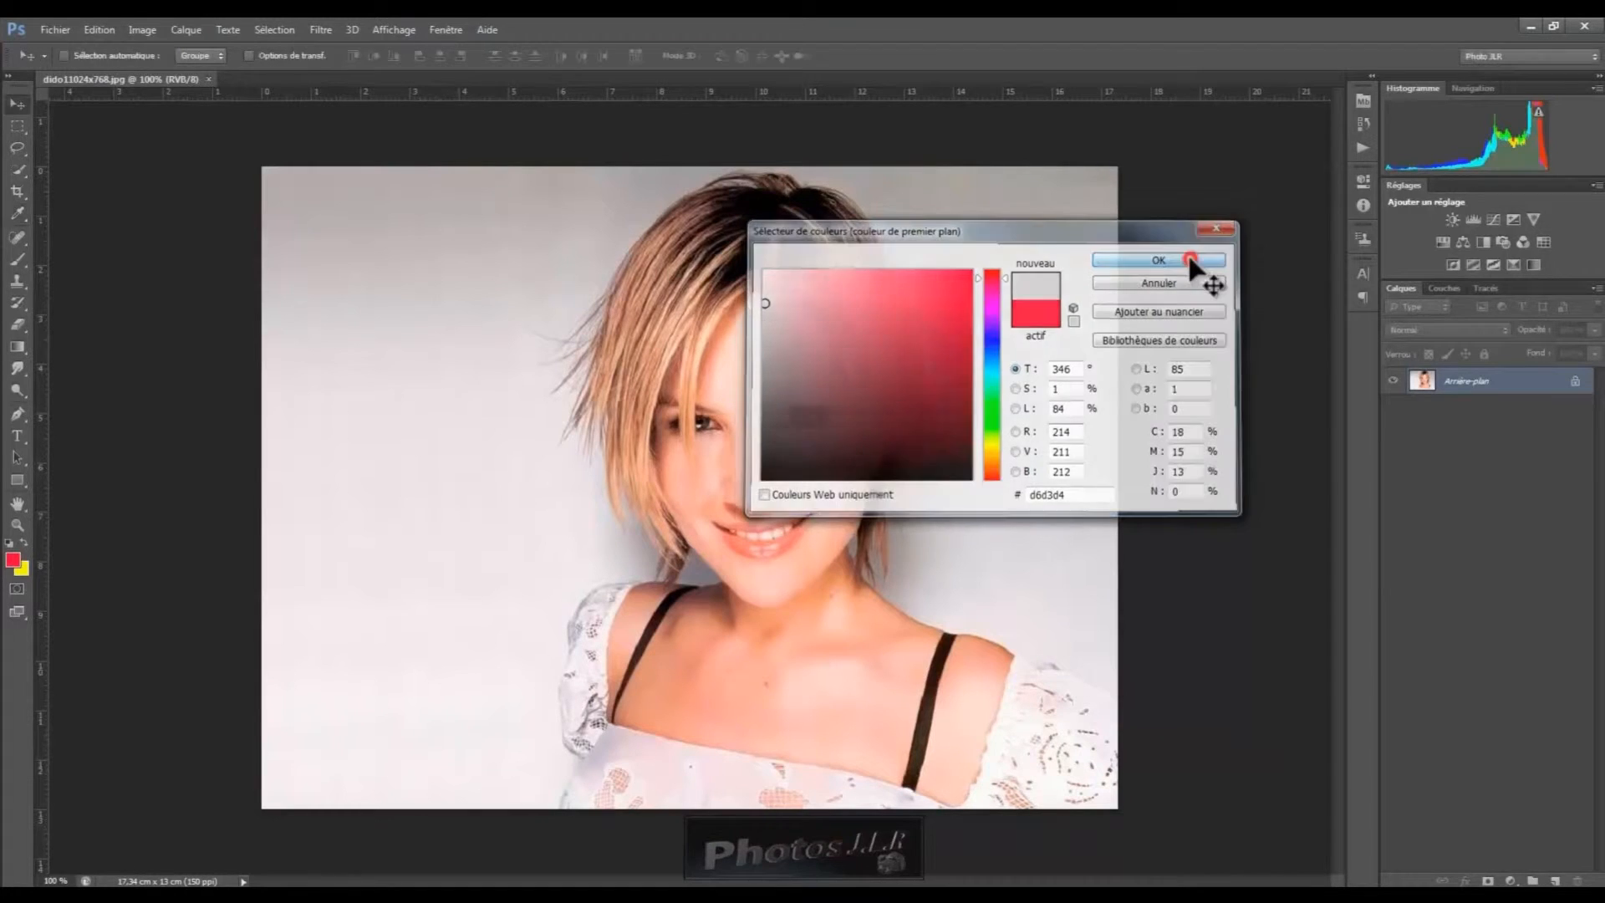
Reopen the filter gallery and preview the Vitrail filter from the Textures group with the grey foreground colour
click(321, 30)
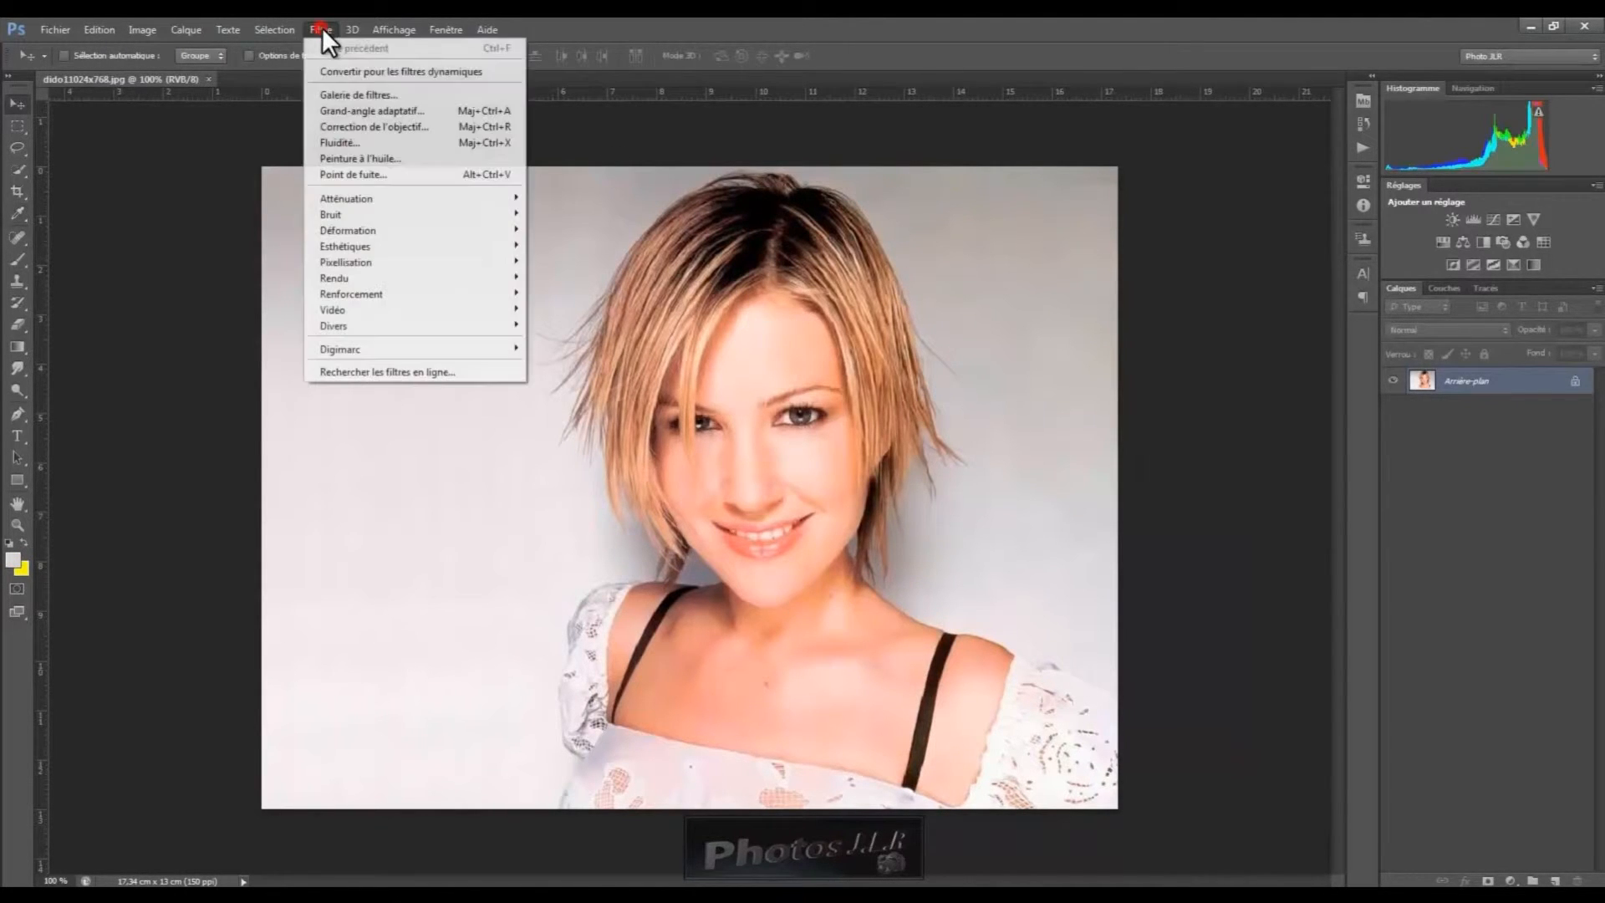
click(396, 92)
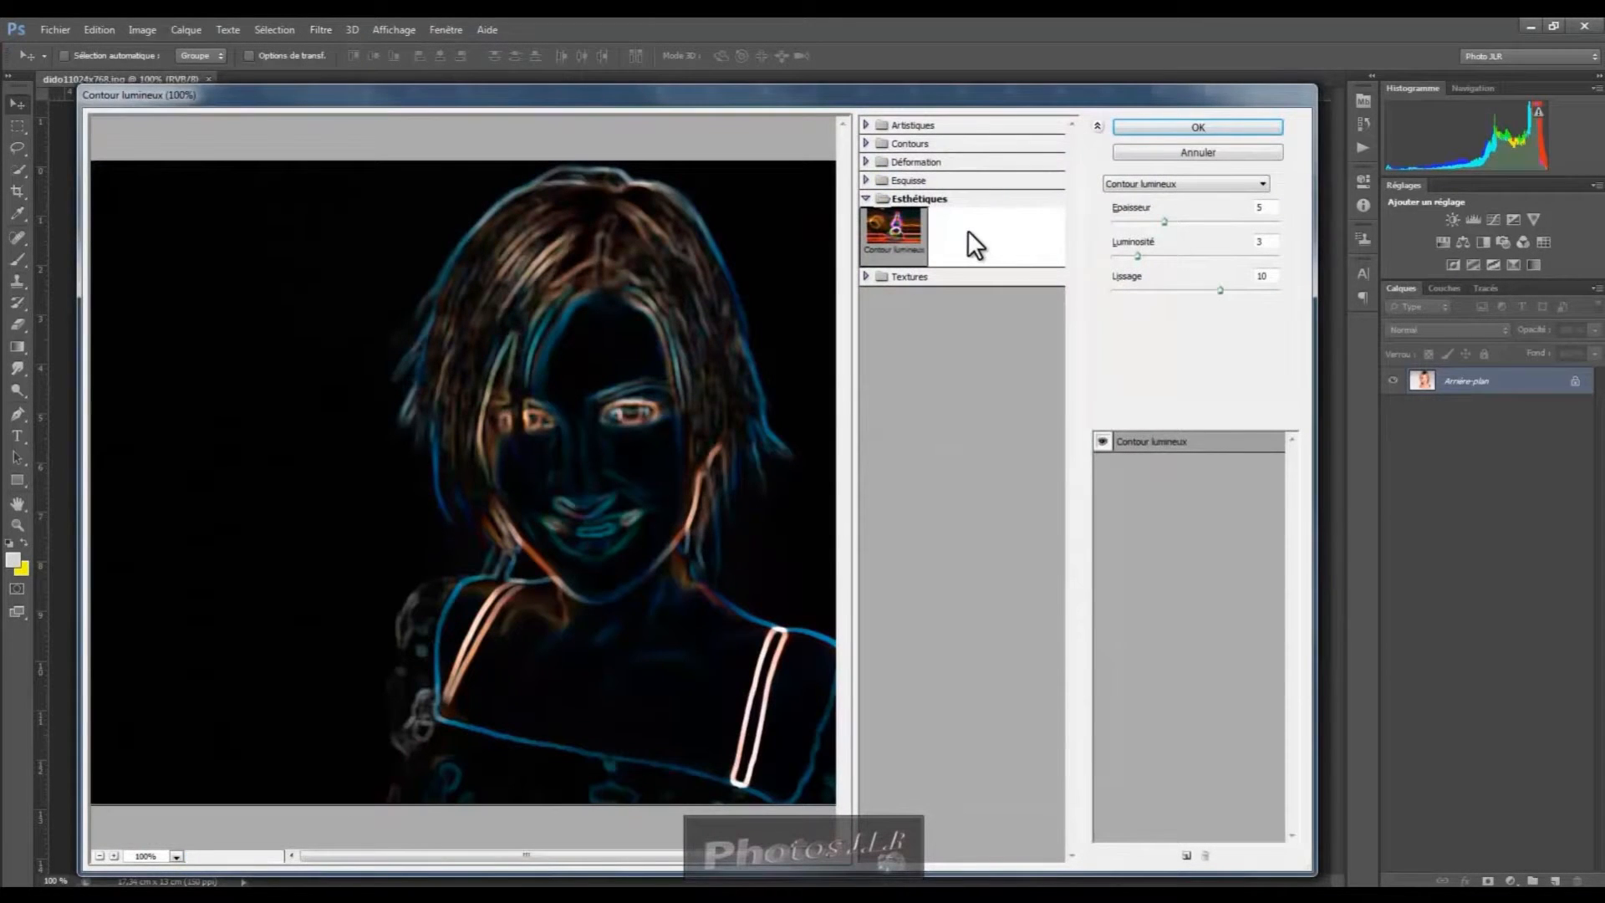
click(883, 274)
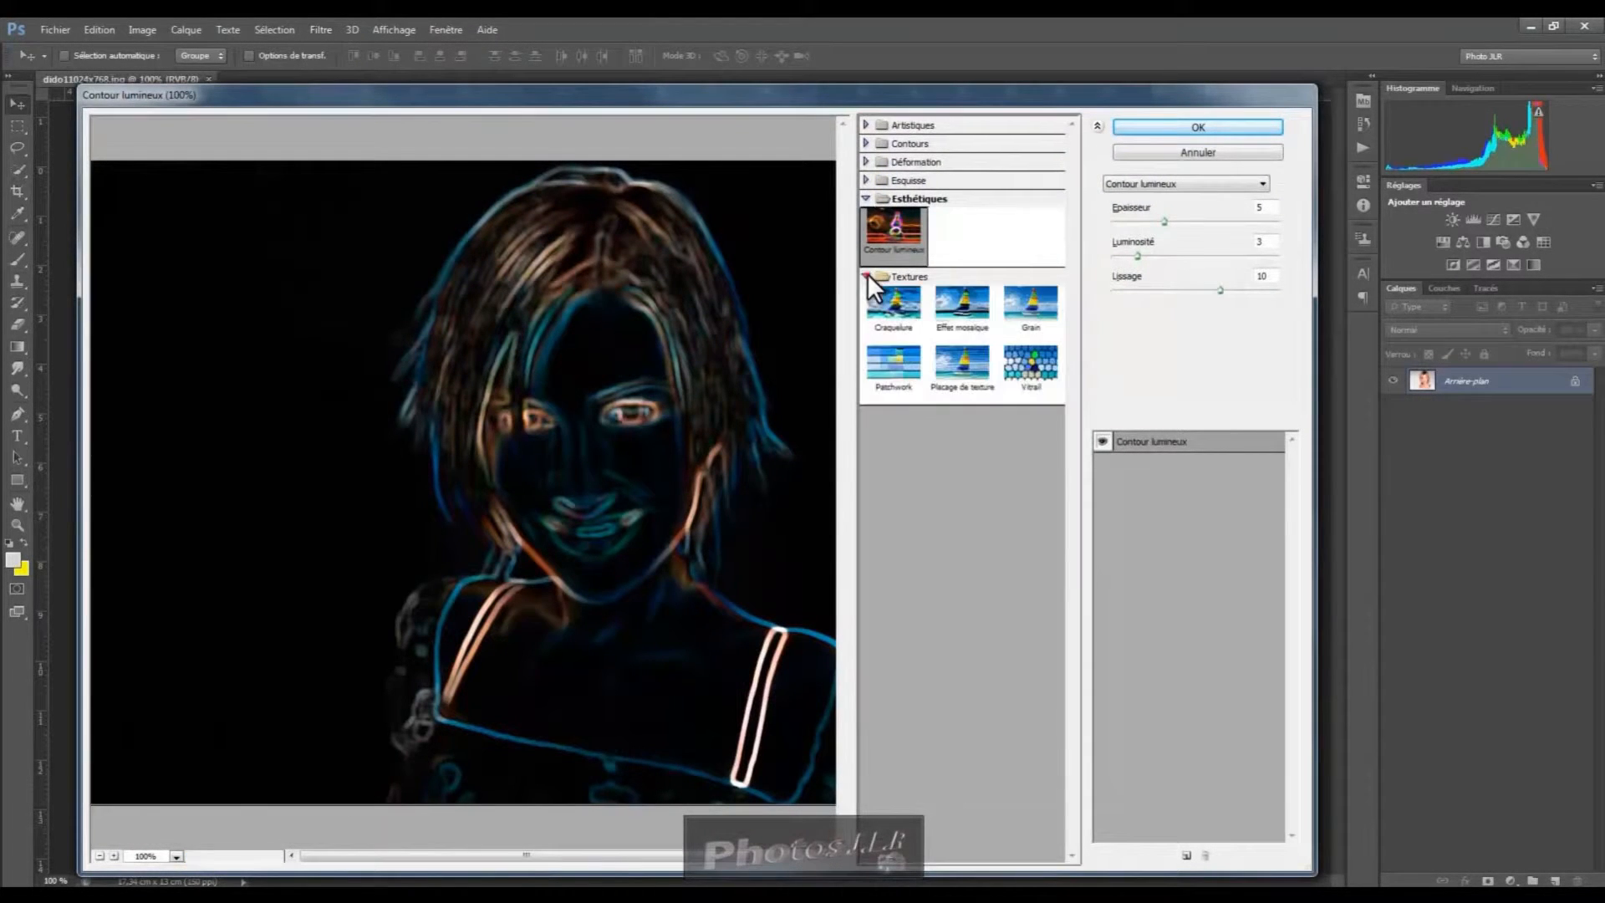
click(1033, 376)
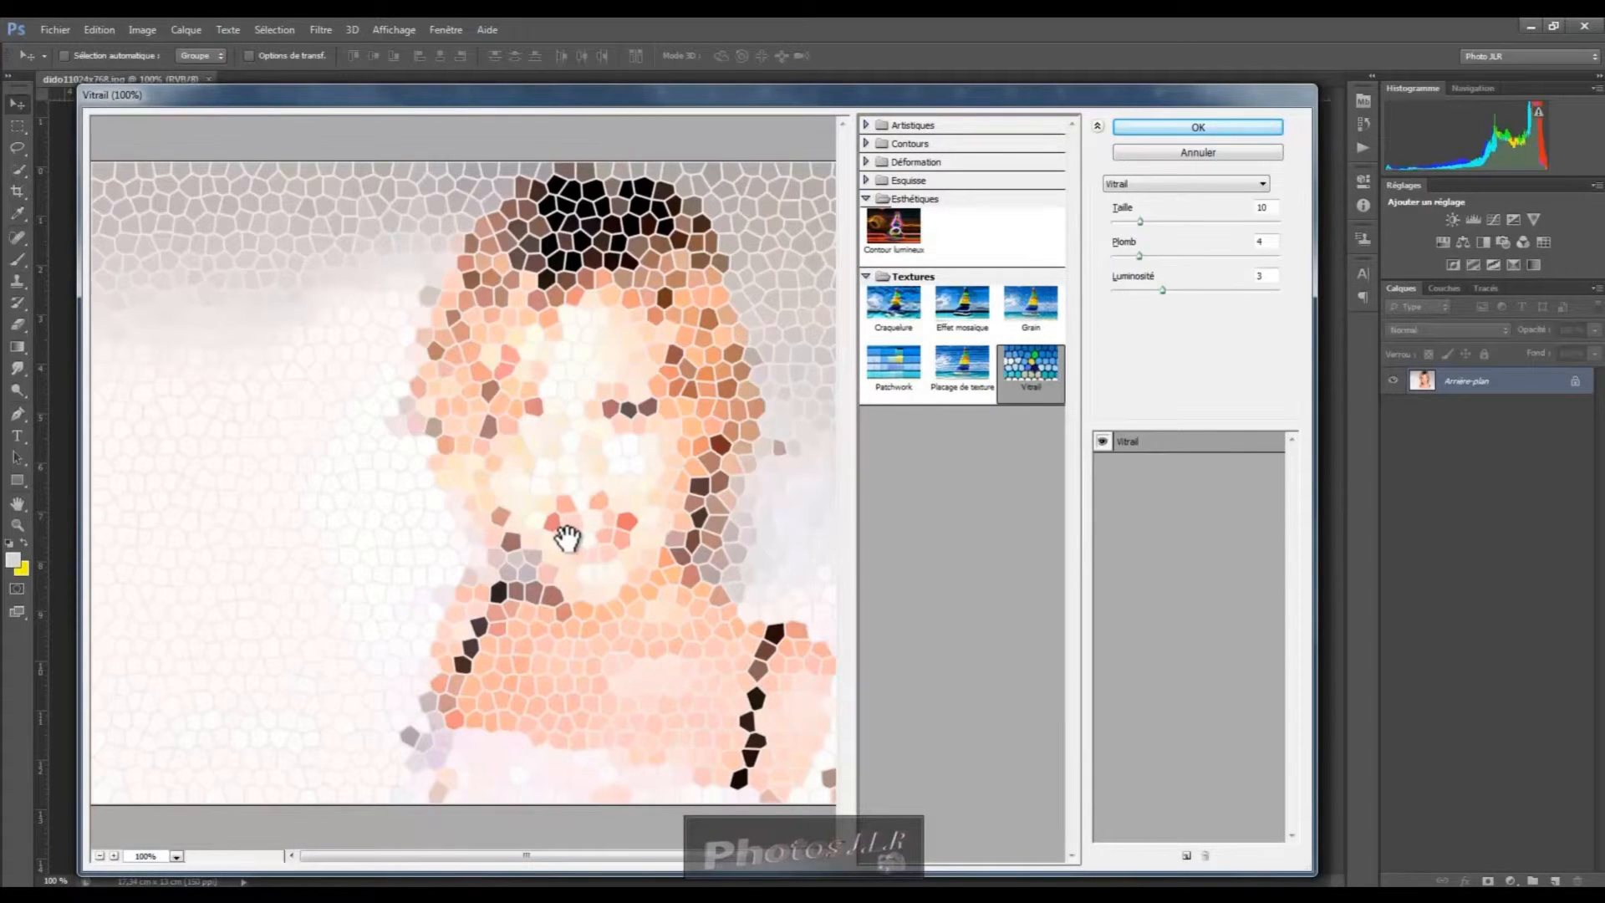
Compare the Vitrail effect with Taille at about 3 and at about 34
drag(1140, 221, 1117, 223)
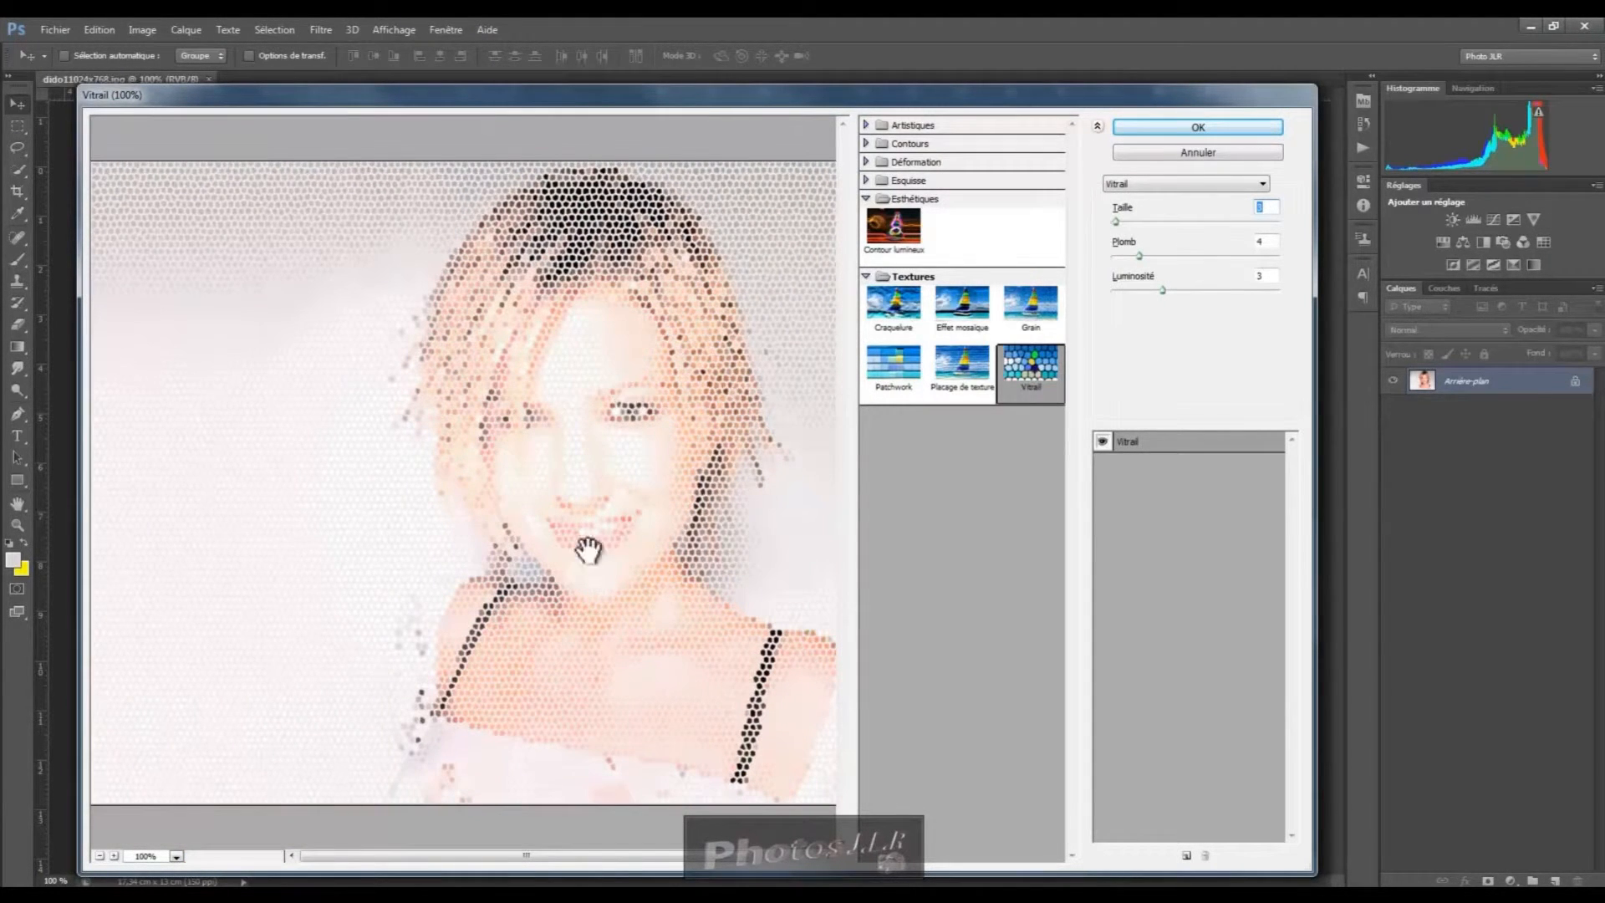
drag(1115, 221, 1225, 221)
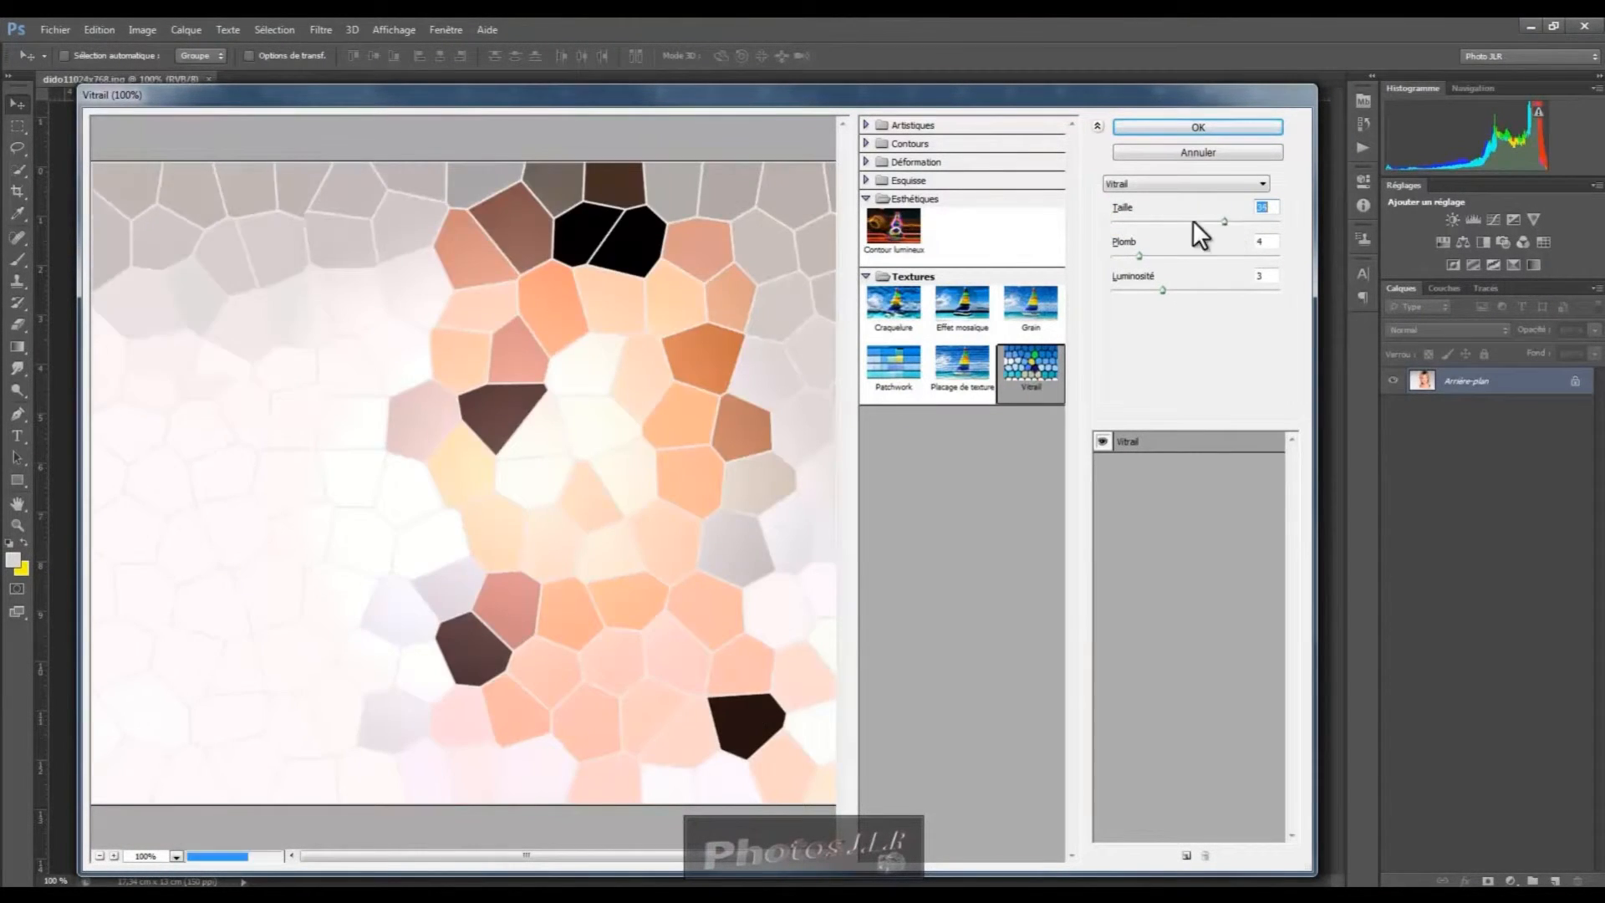
click(101, 856)
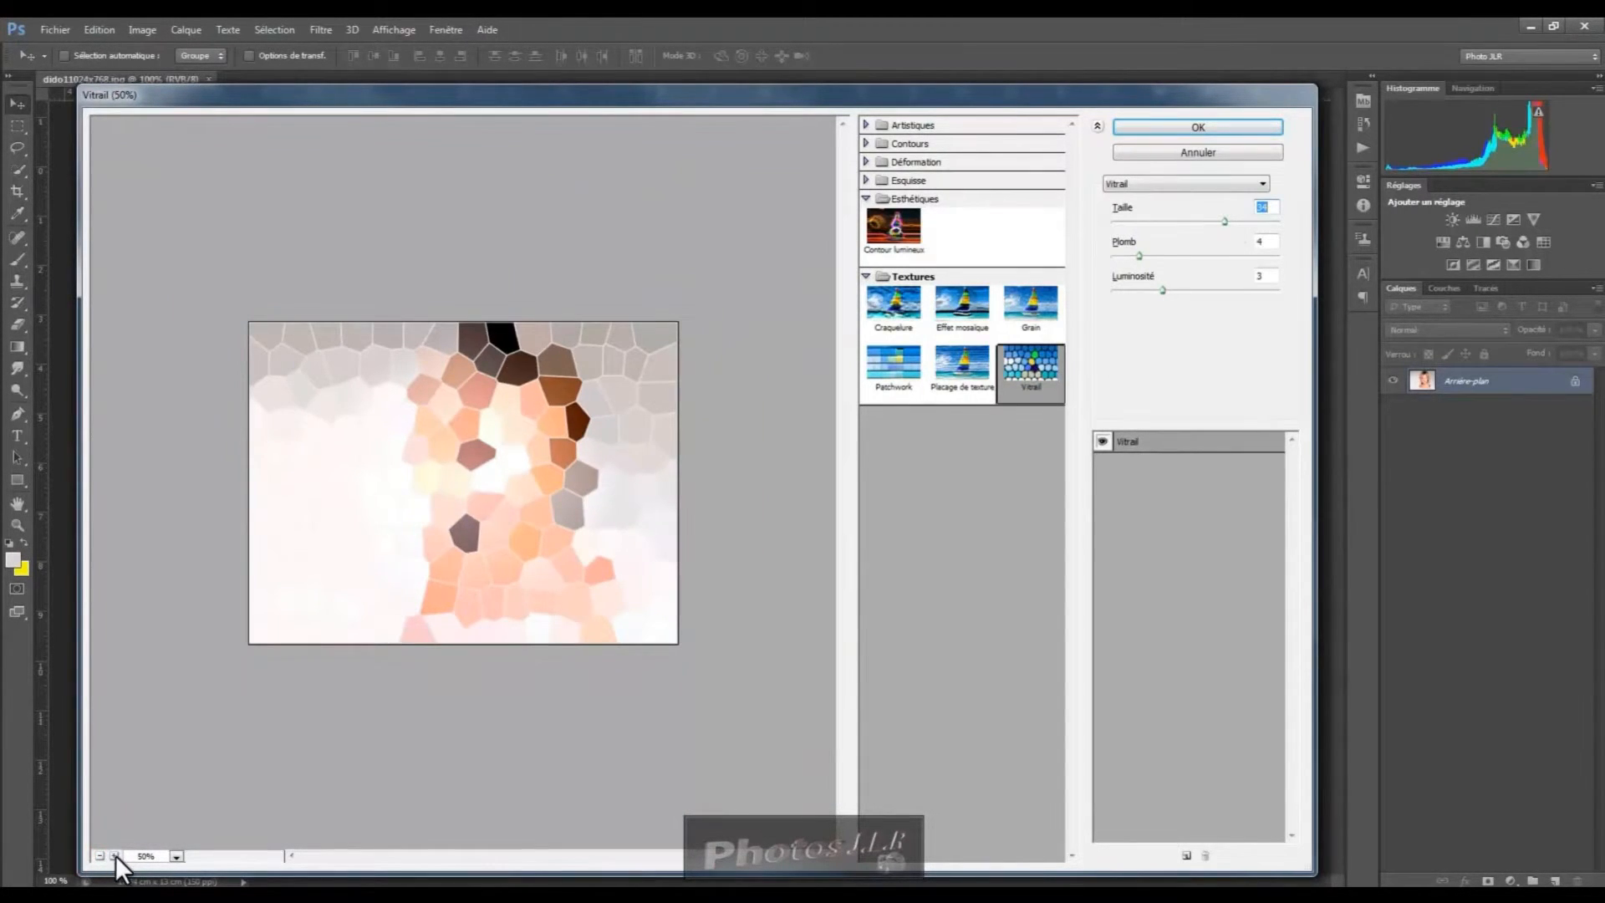
click(115, 855)
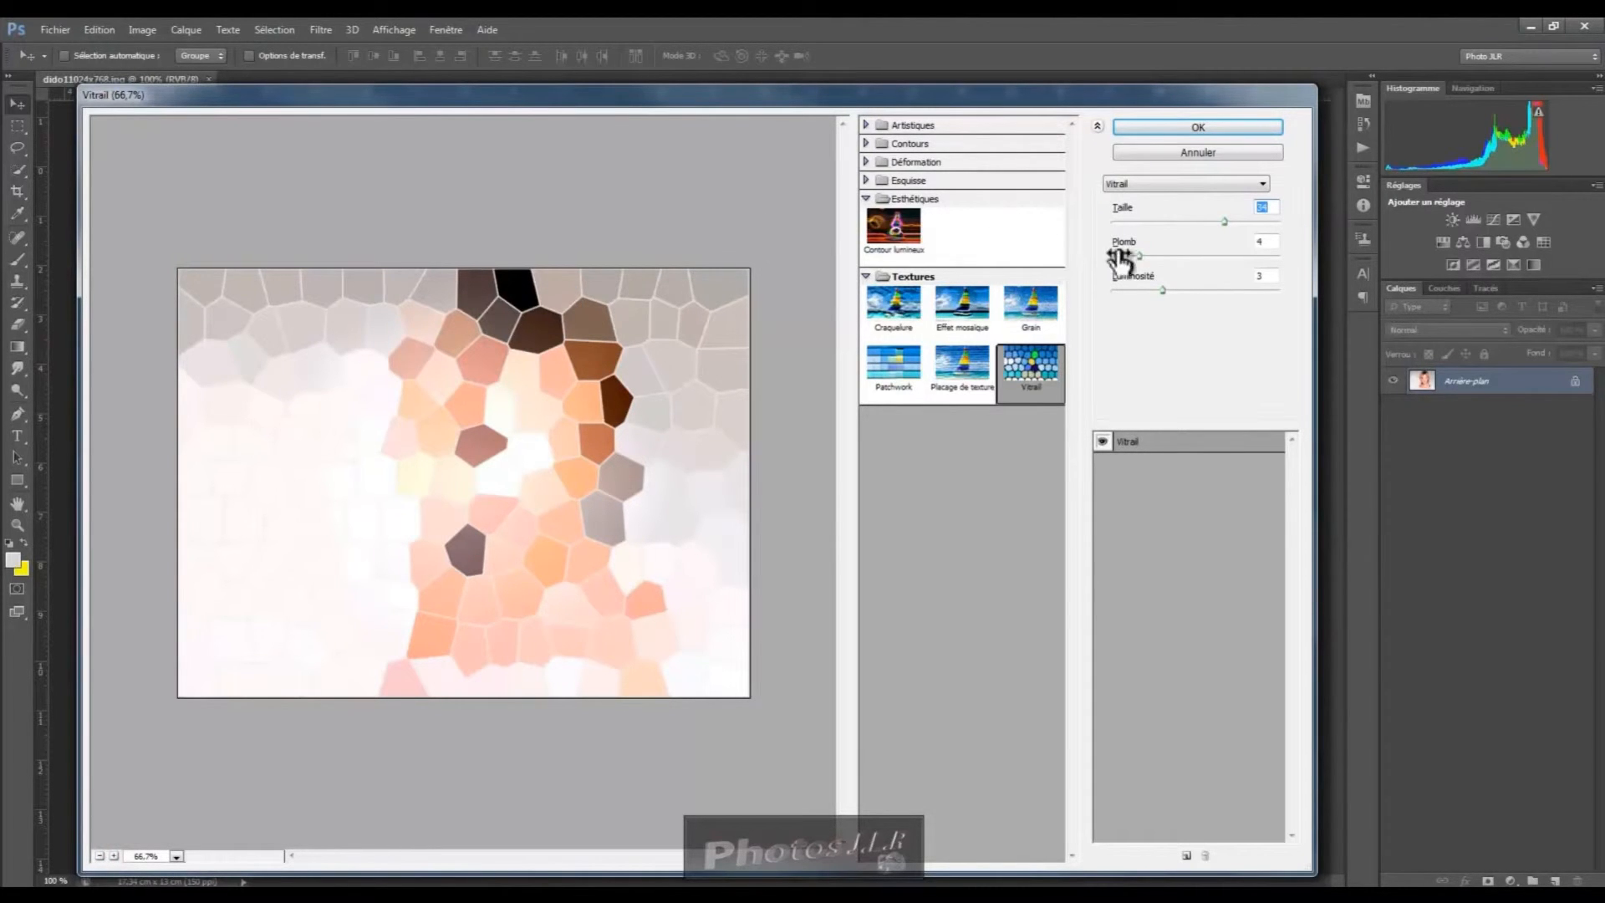
Preview the Vitrail filter with Taille 4, trying Plomb 1 before Plomb 2, and reduce Luminosité to 2
click(1126, 220)
drag(1126, 219, 1120, 219)
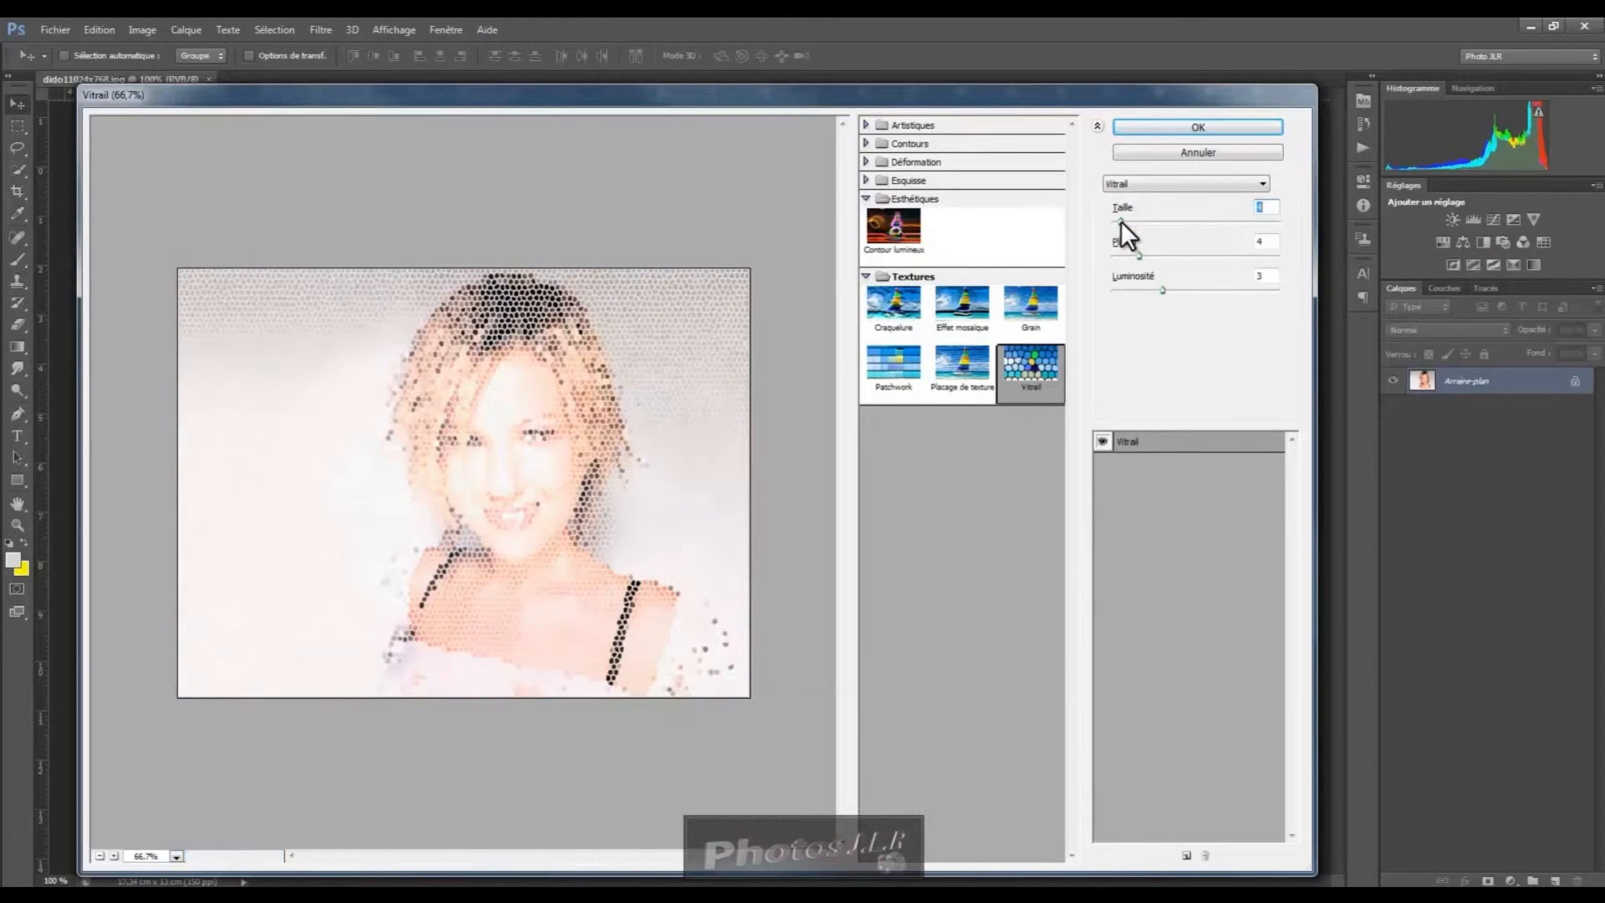
click(113, 854)
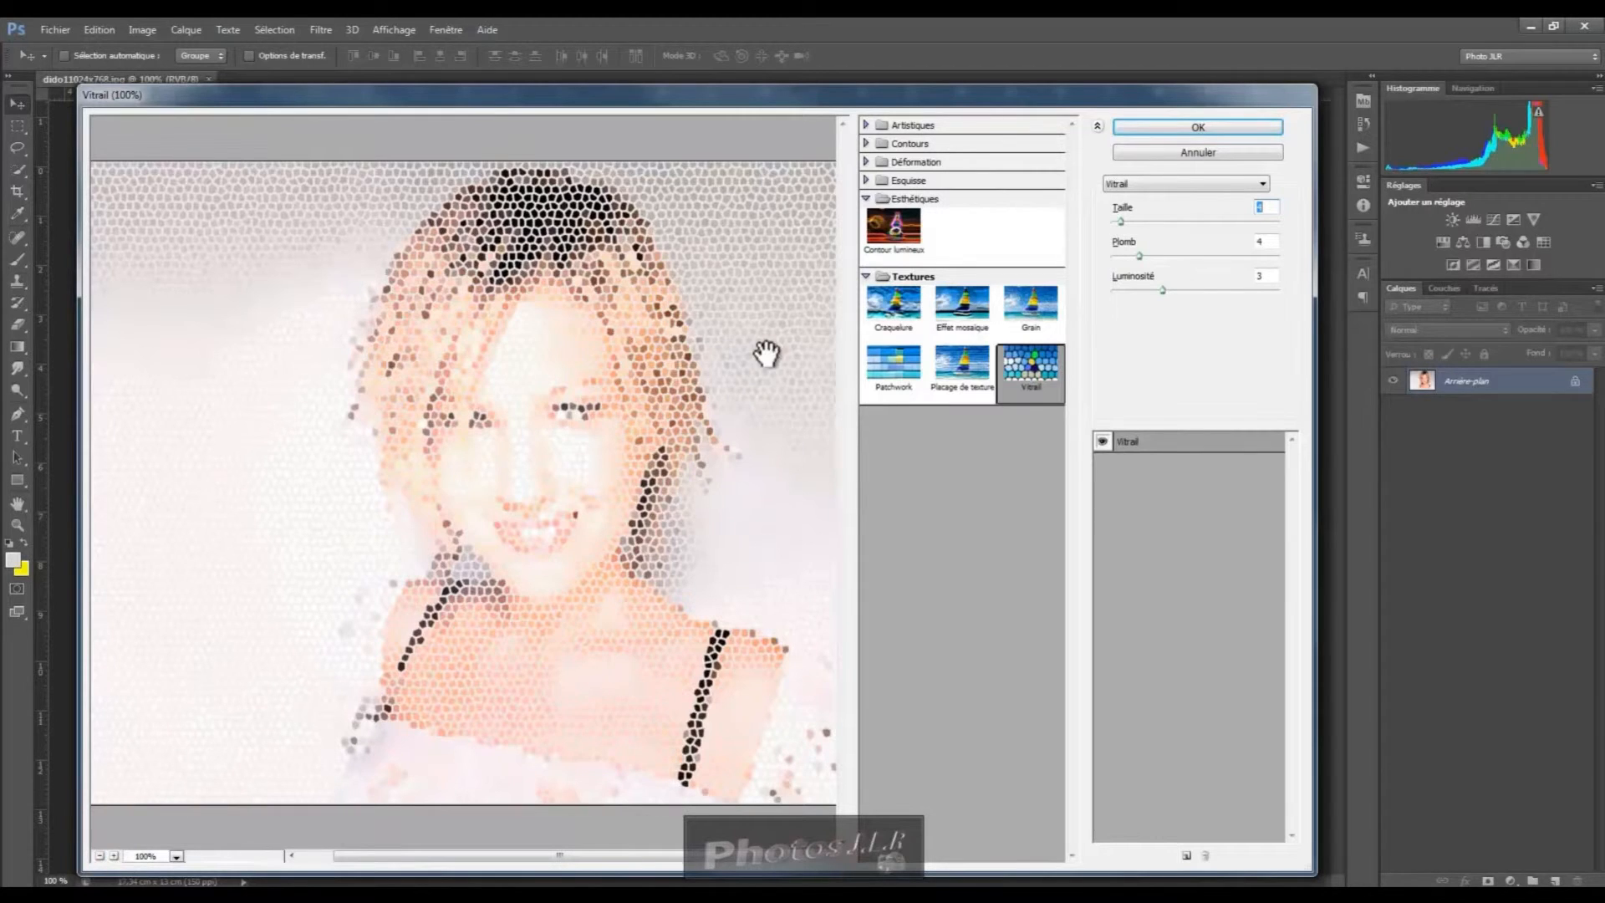
click(1139, 254)
drag(1138, 254, 1113, 254)
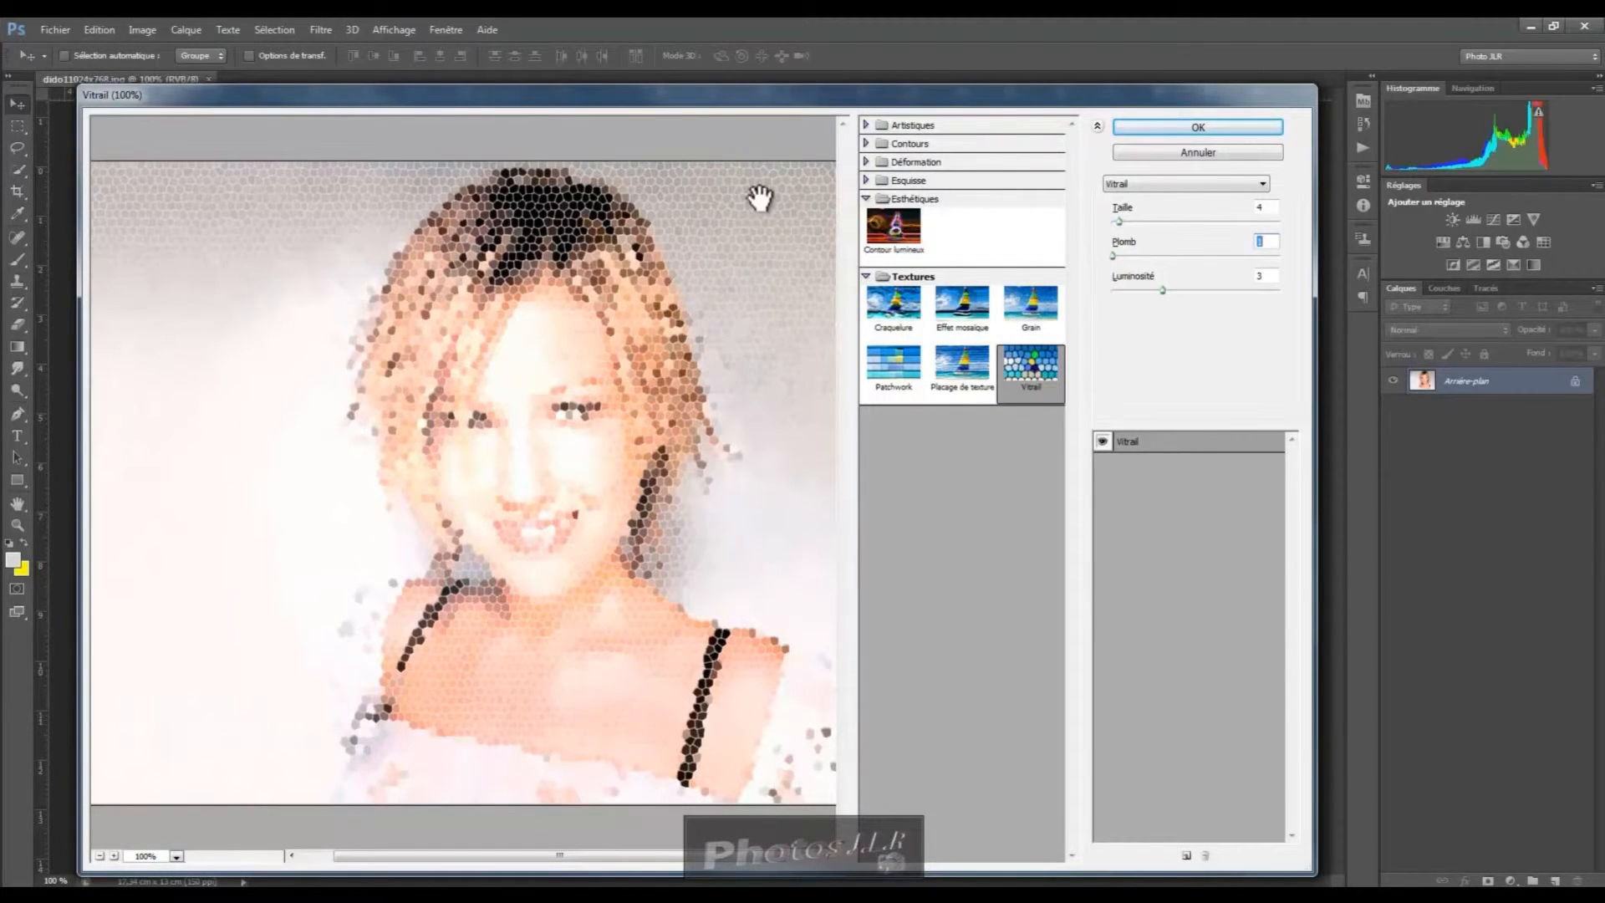
mouse_move(1113, 255)
mouse_down()
mouse_move(1249, 254)
mouse_move(1123, 258)
mouse_up()
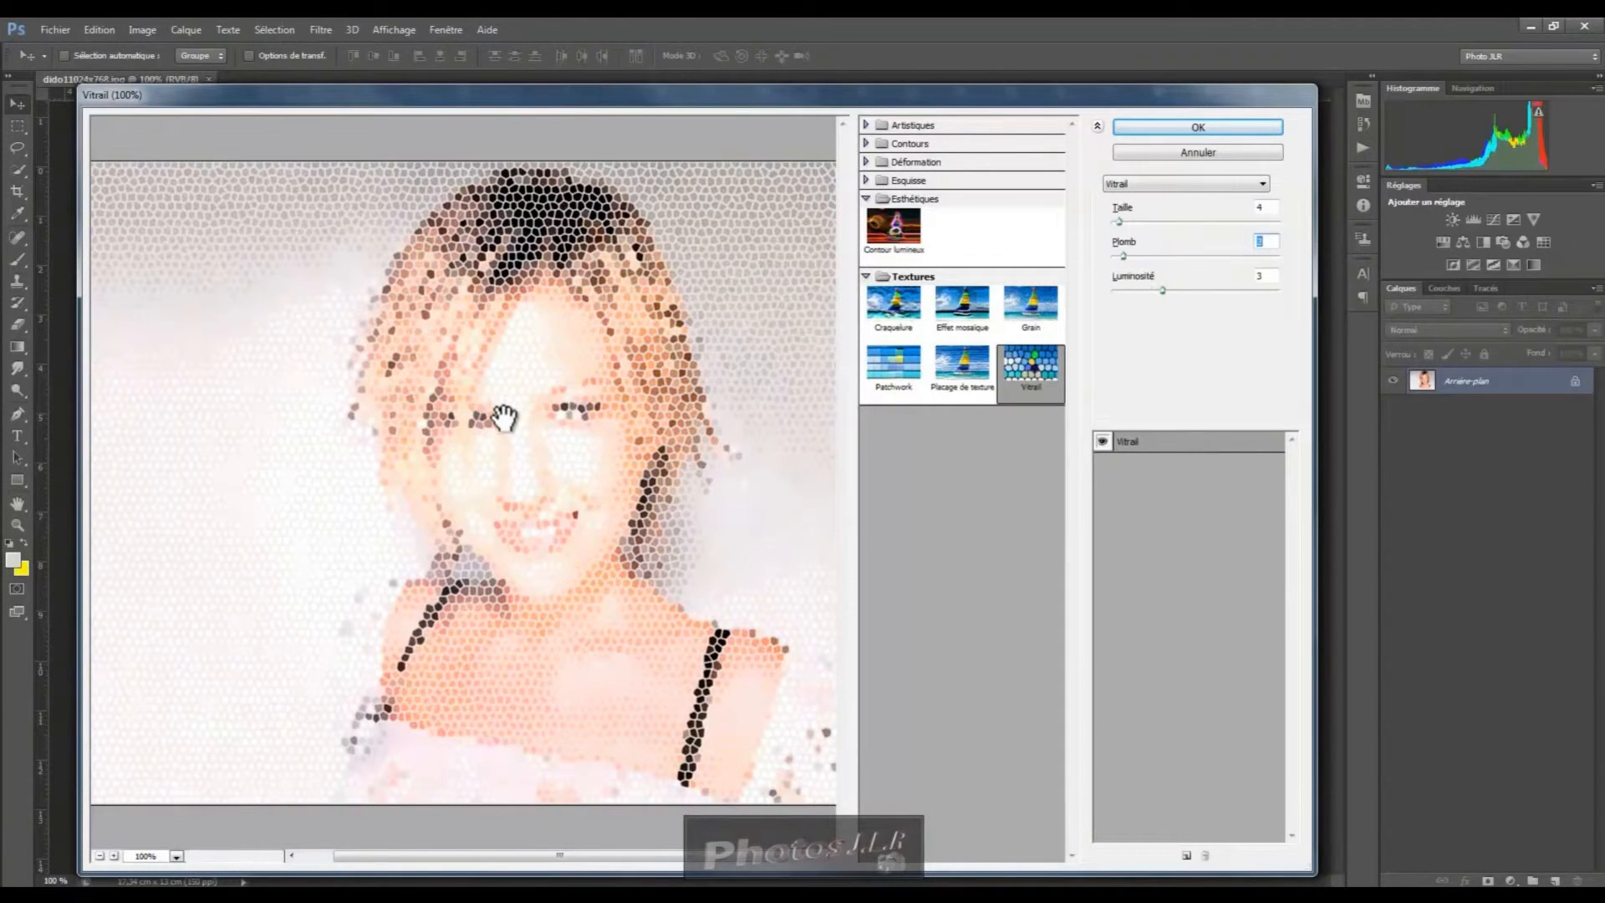
mouse_move(1162, 289)
mouse_down()
mouse_move(1116, 291)
mouse_move(1242, 292)
mouse_move(1151, 293)
mouse_up()
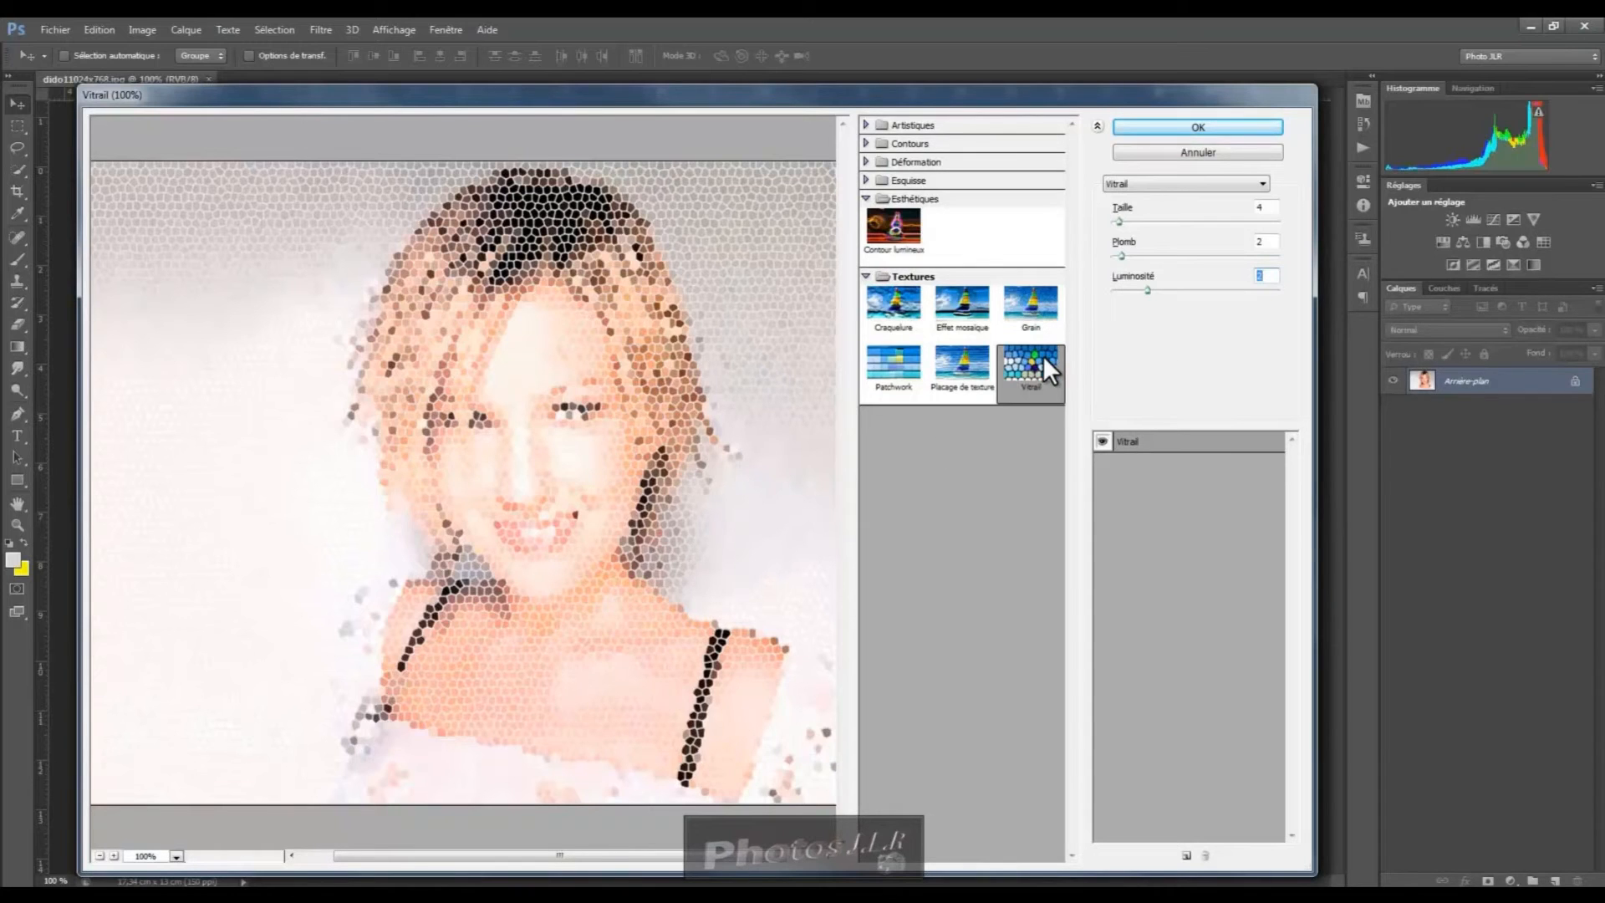
Collapse the Textures and Esthétiques groups and leave the filter gallery without applying Vitrail
click(866, 276)
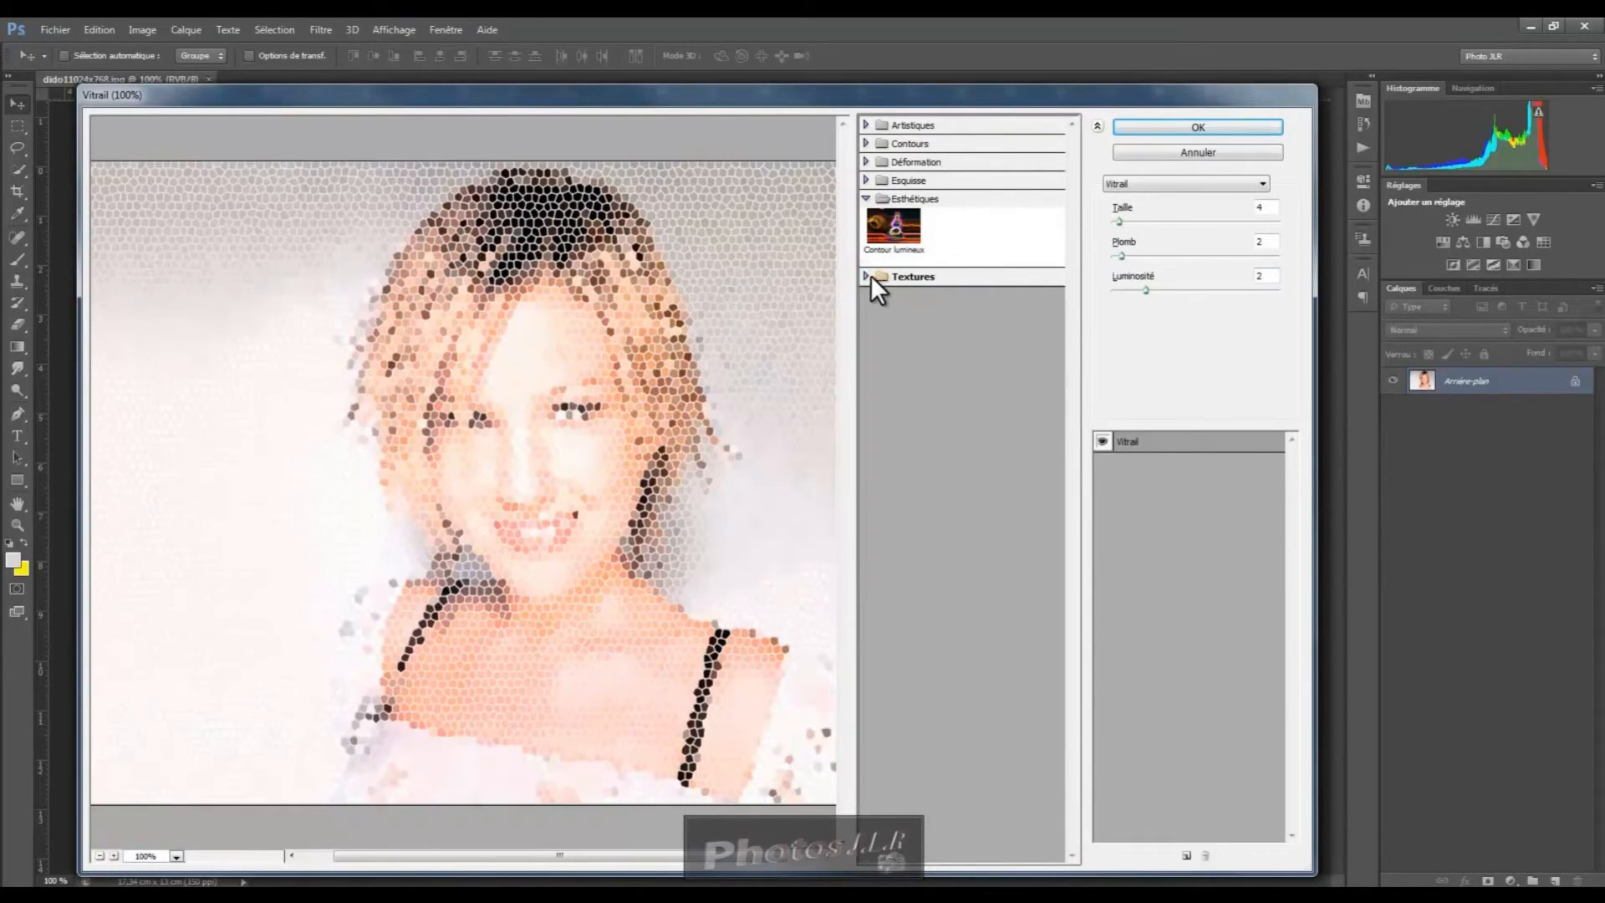
click(866, 198)
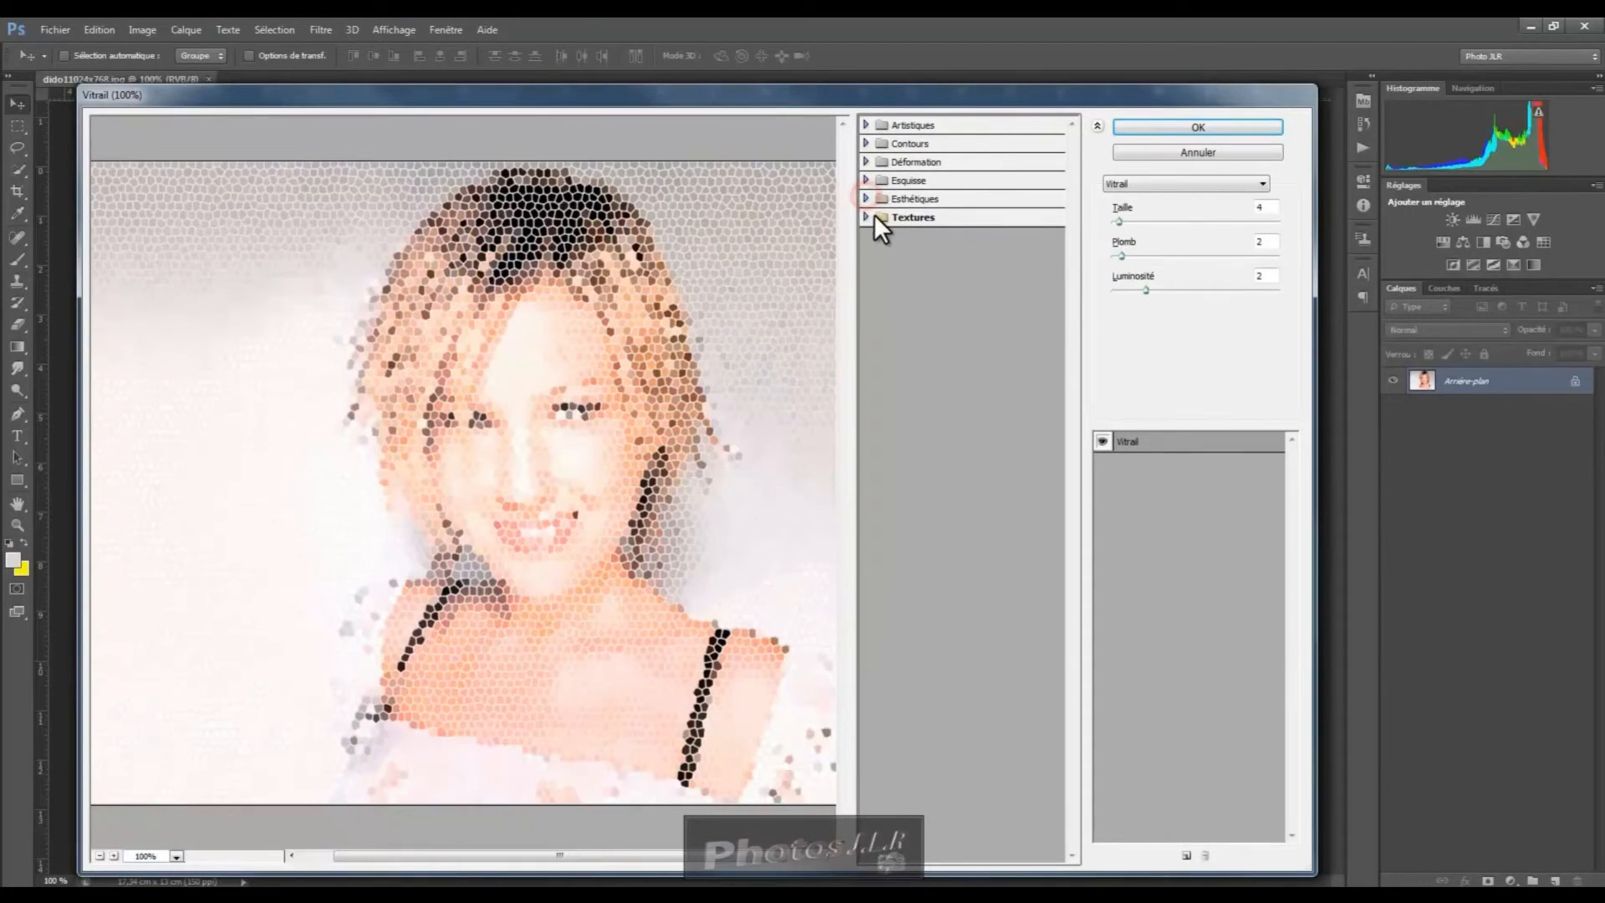
click(1215, 151)
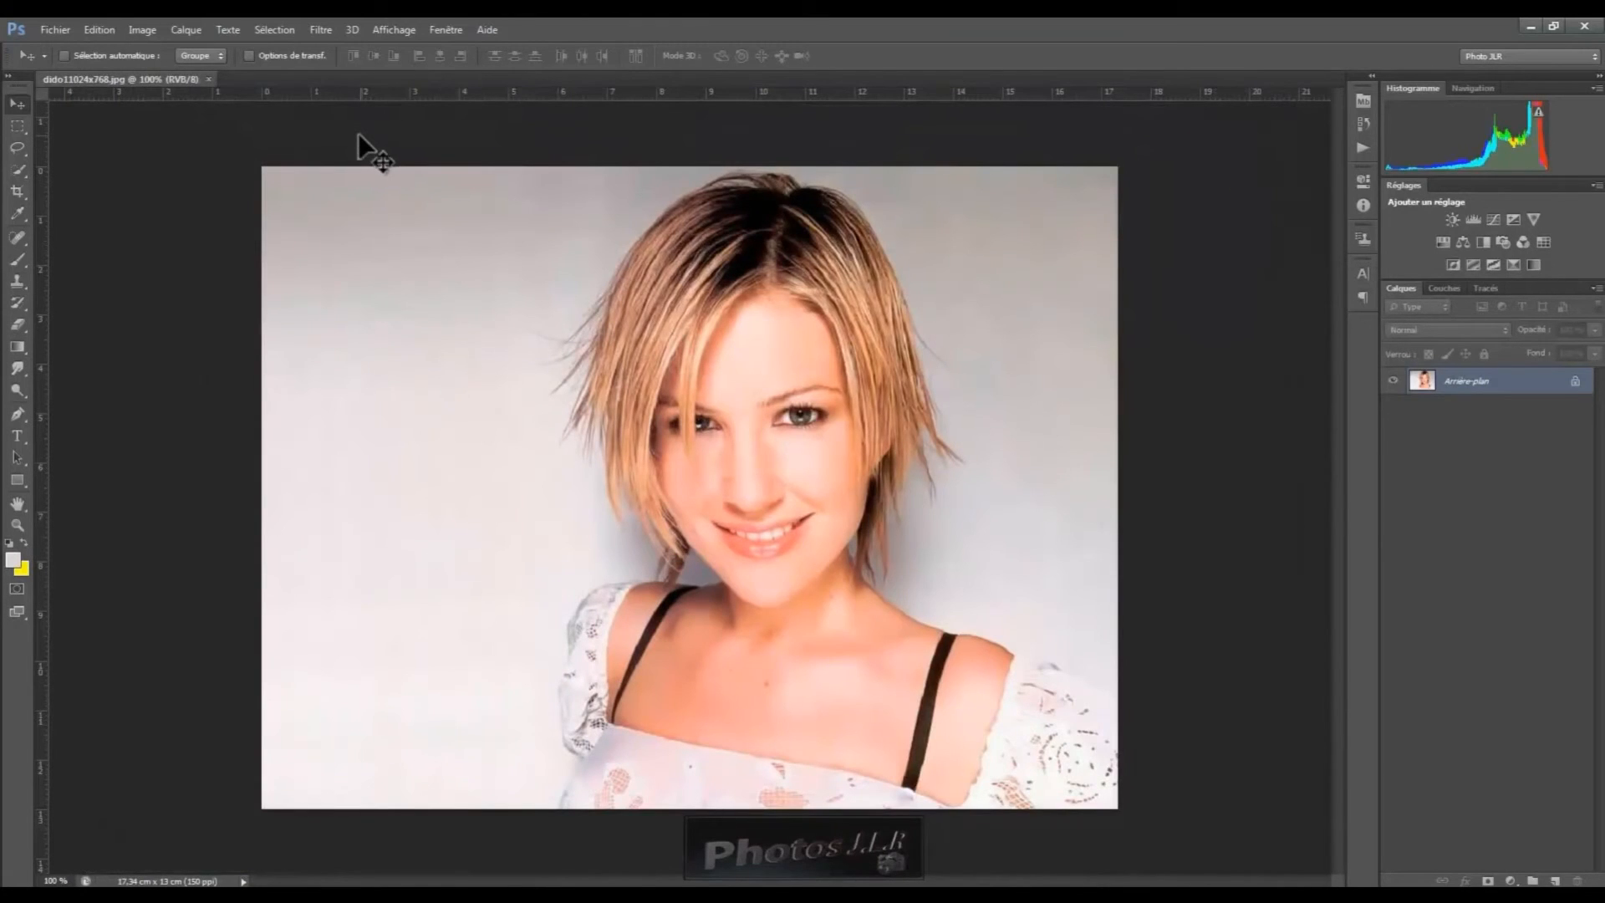
click(321, 30)
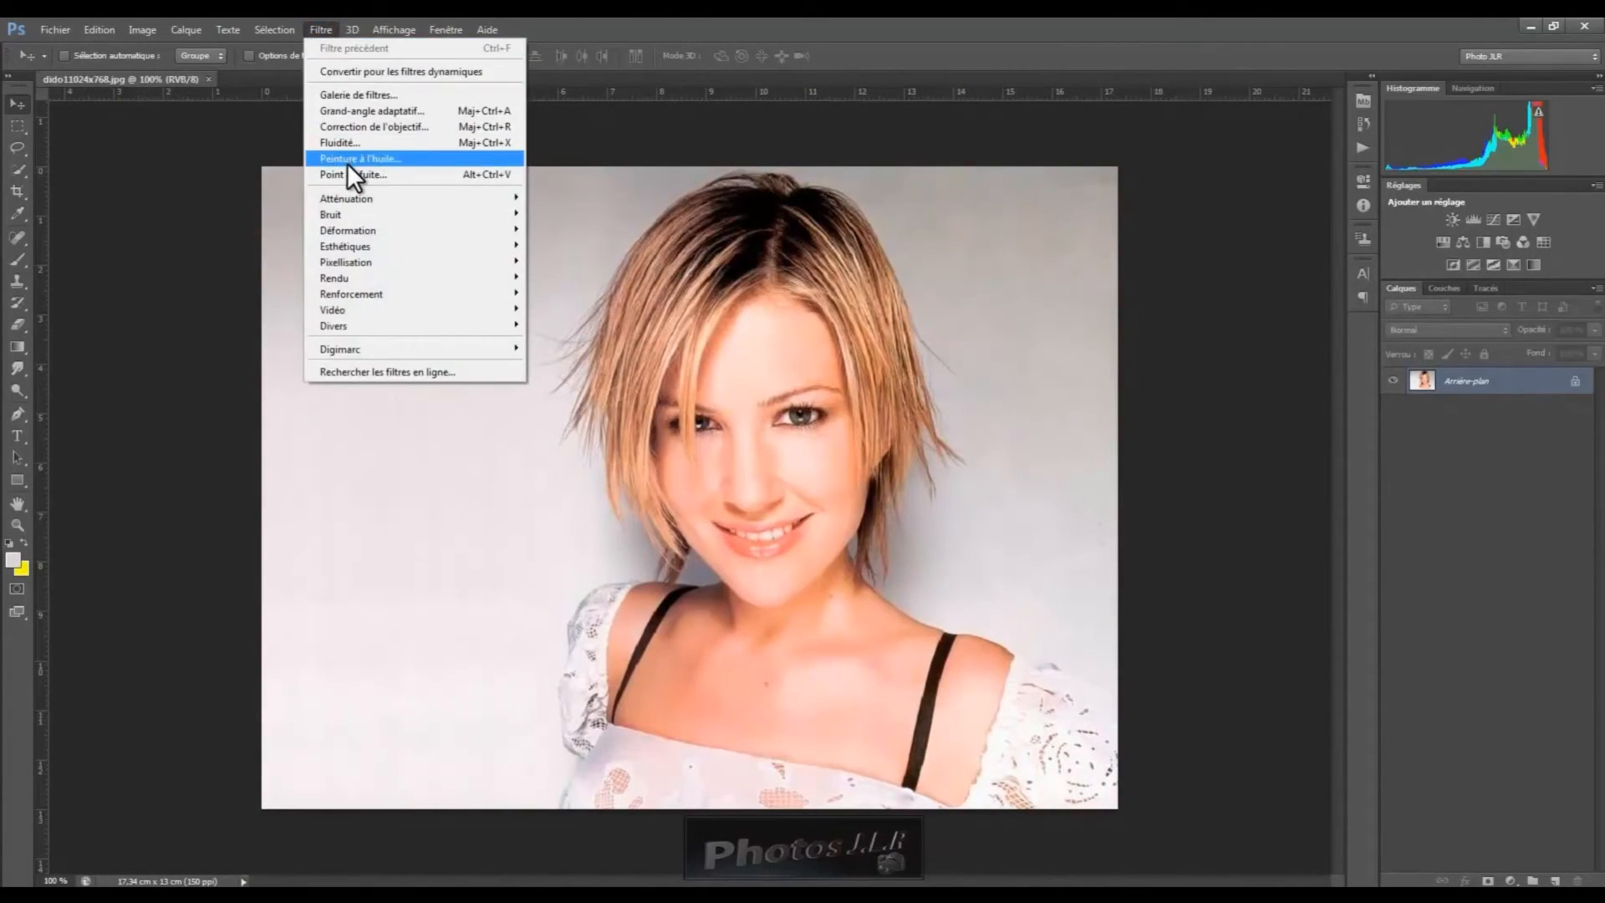
mouse_move(357, 272)
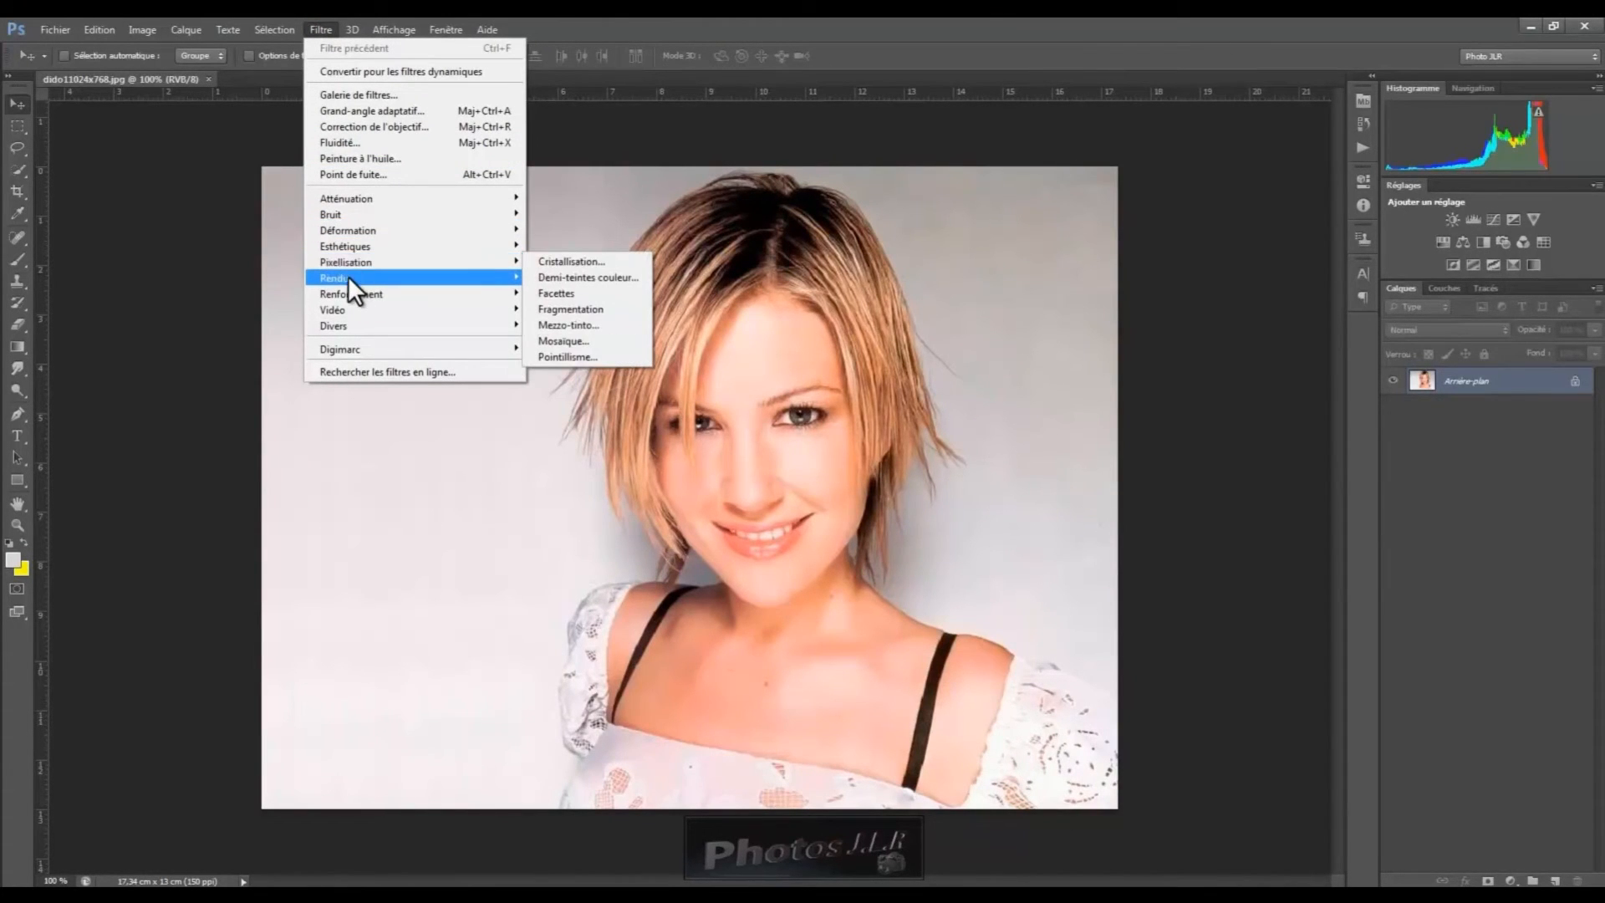
mouse_move(343, 318)
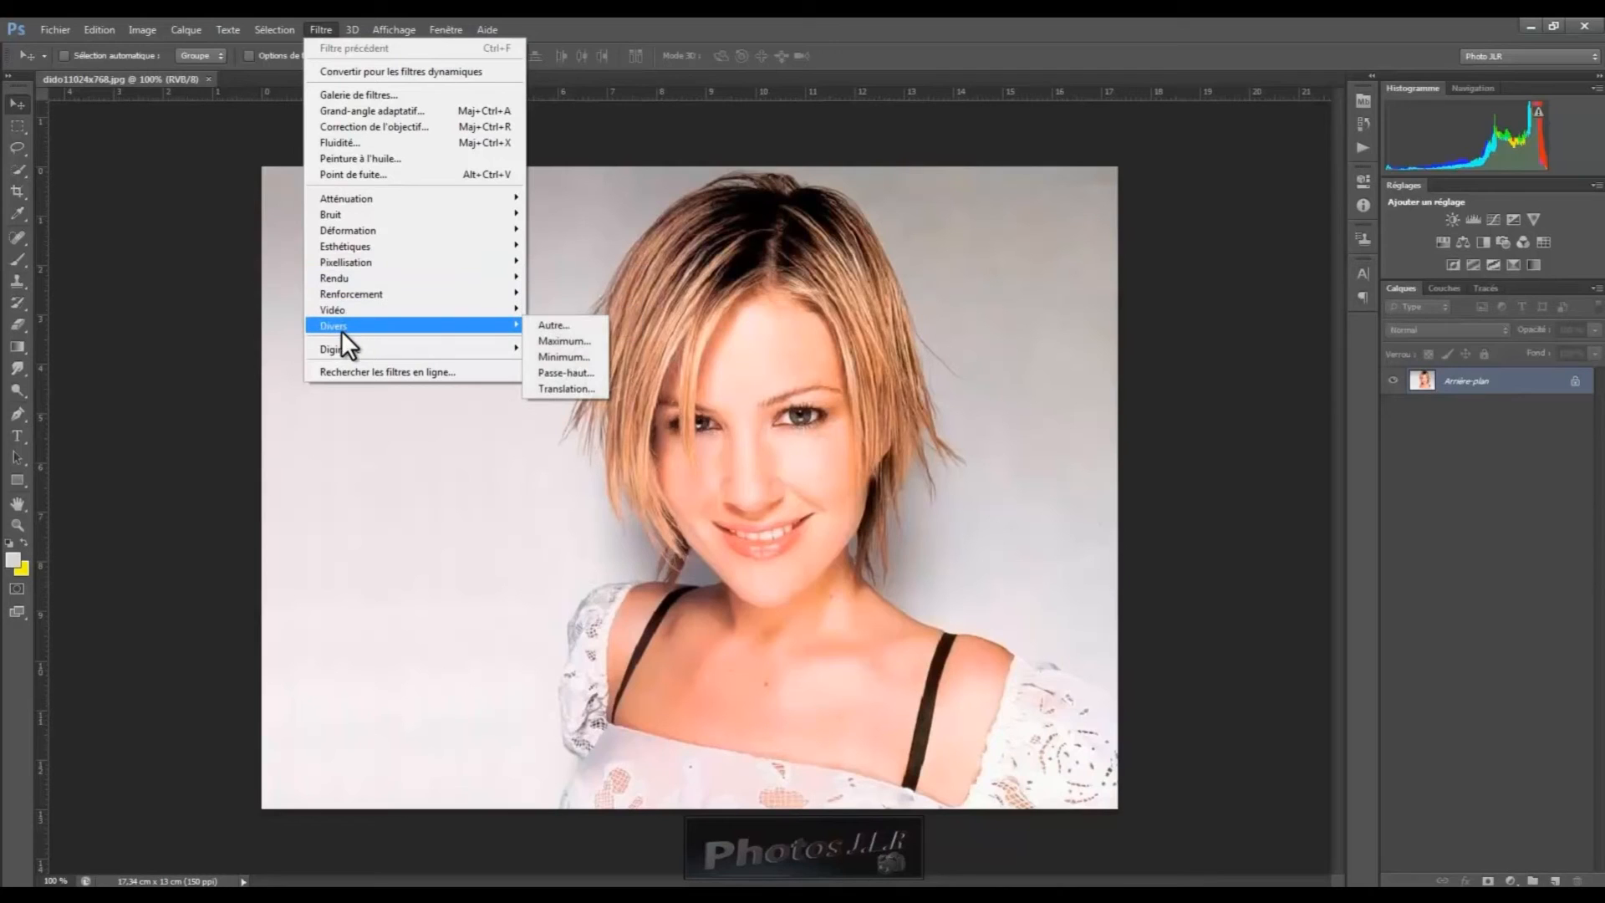